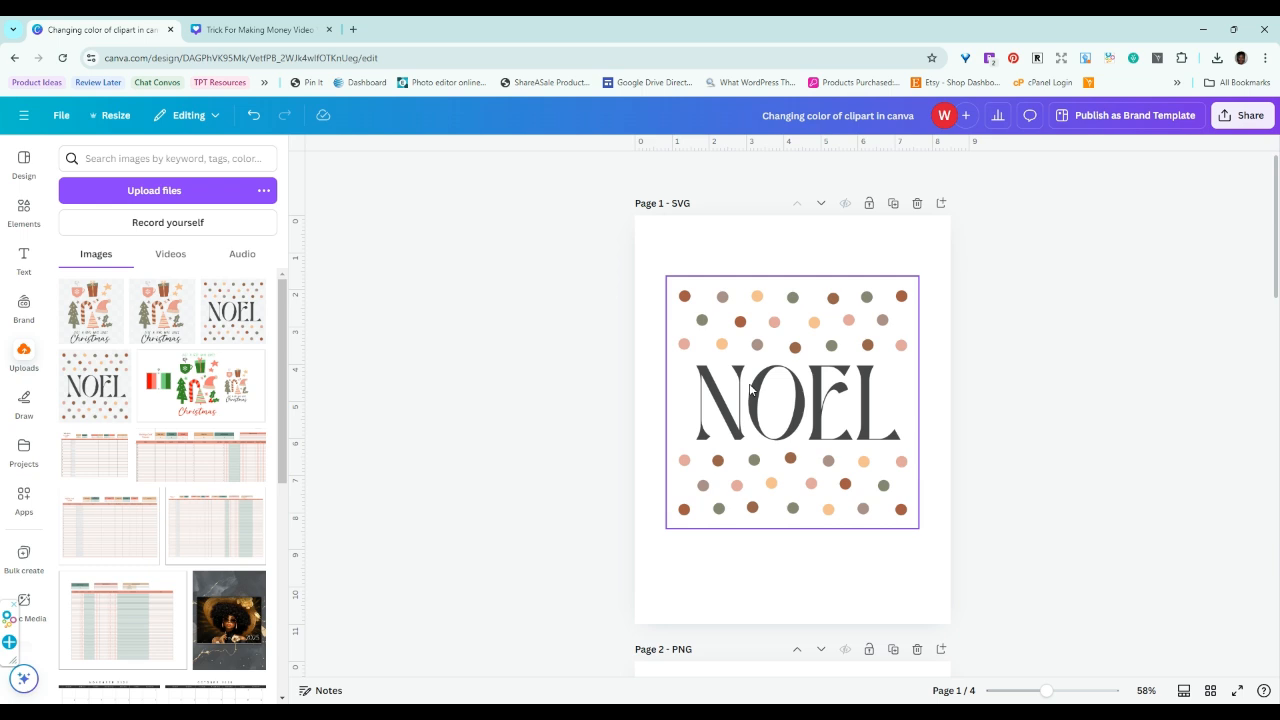
Step: Close the uploaded images list and compare the Noel artwork on the SVG and PNG pages
click(632, 375)
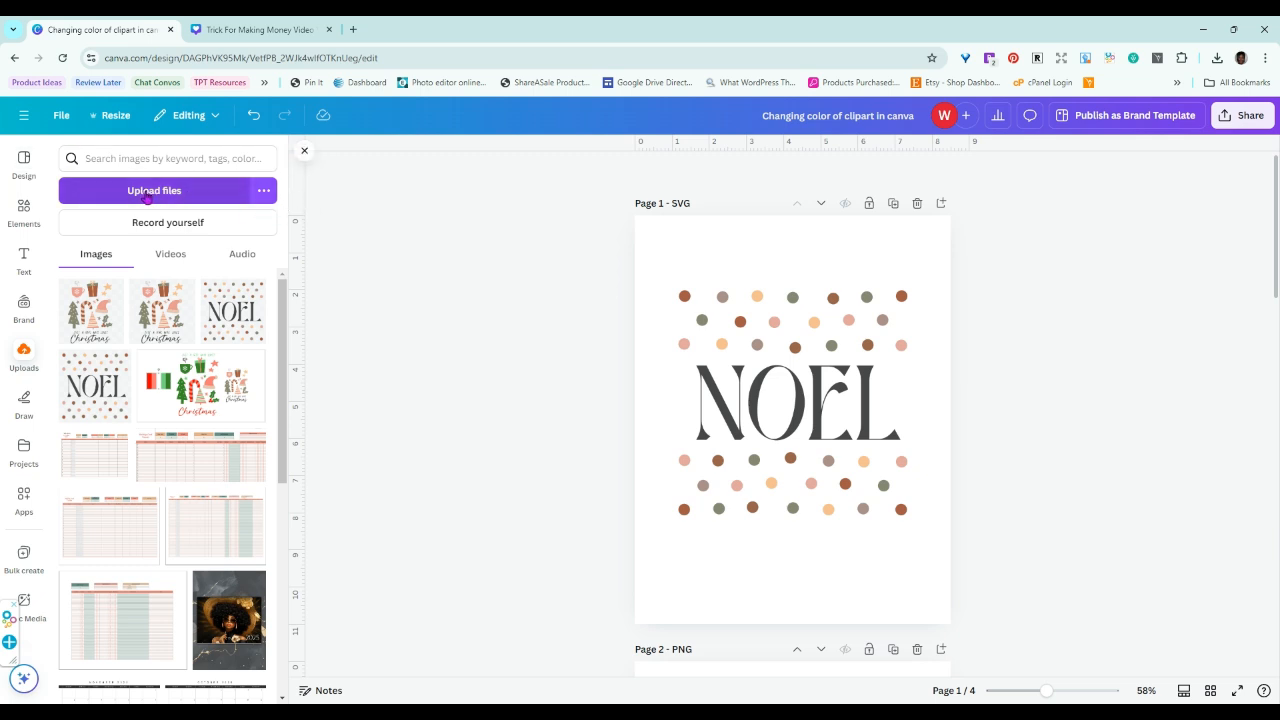
click(304, 151)
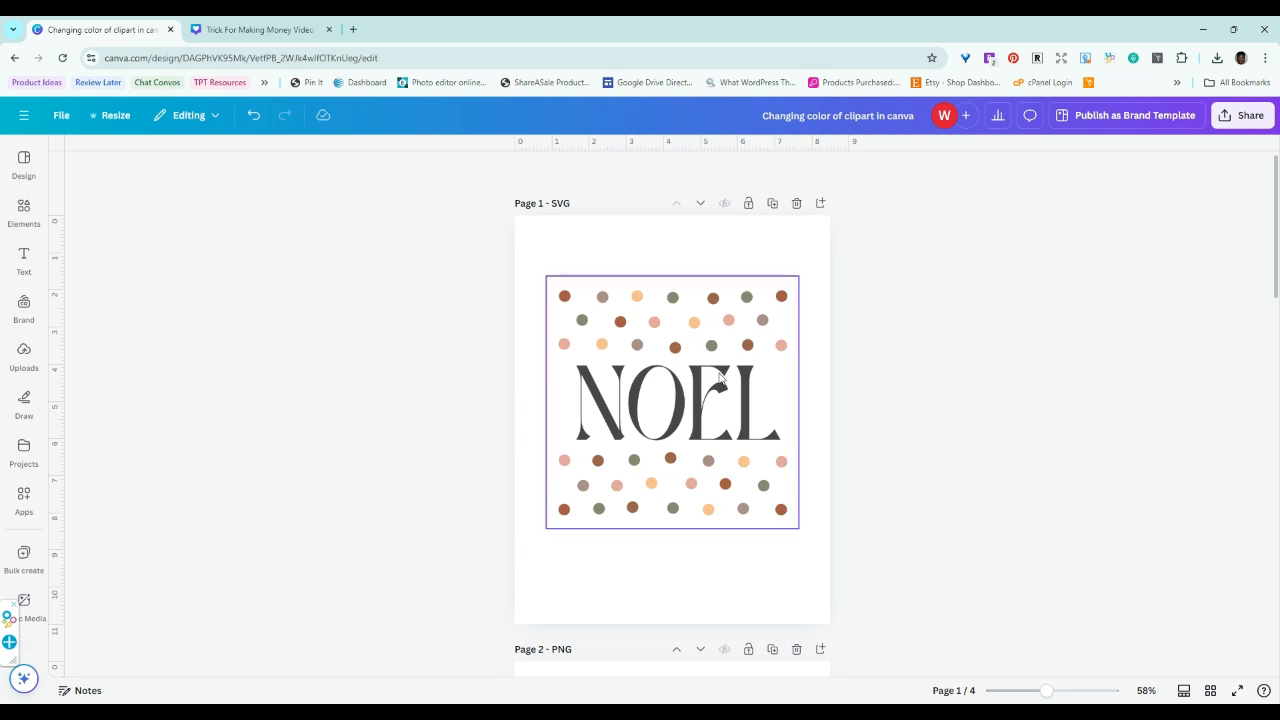
scroll(868, 367, down, 5)
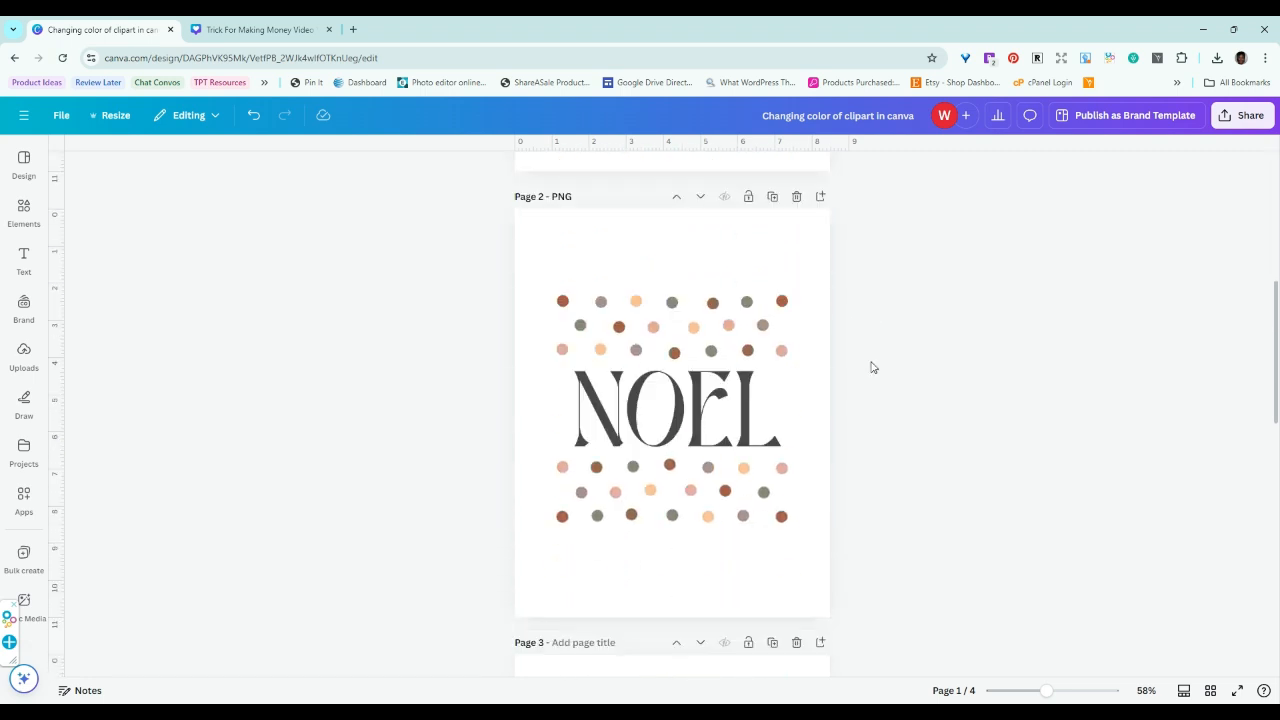
scroll(868, 367, up, 5)
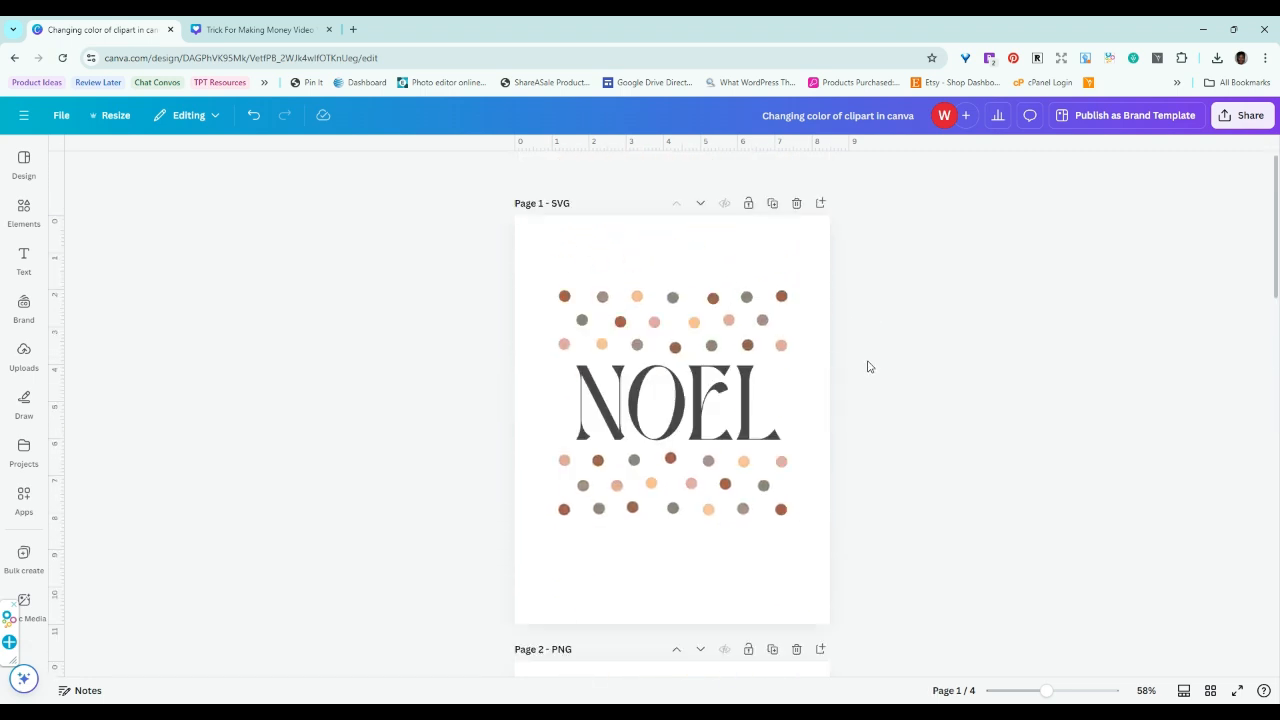
Step: Open the editing options for the Noel graphic on the SVG page and examine the full range of filters
click(662, 375)
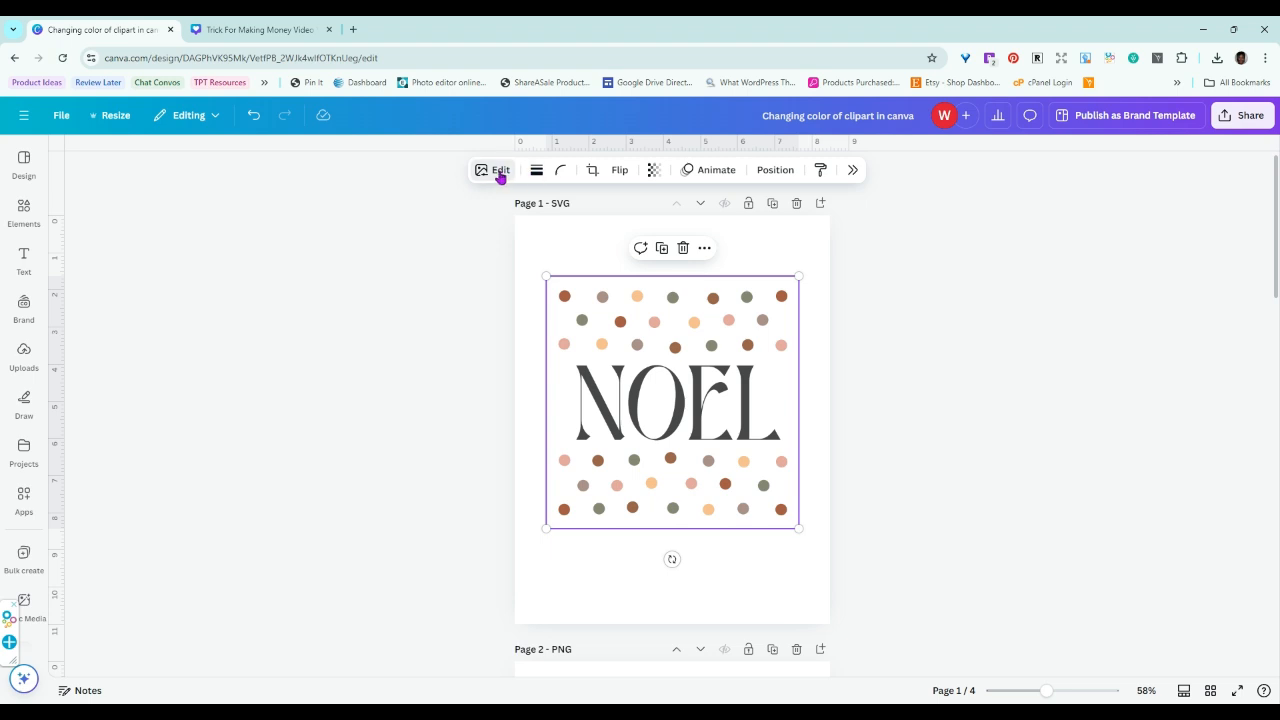
click(1147, 218)
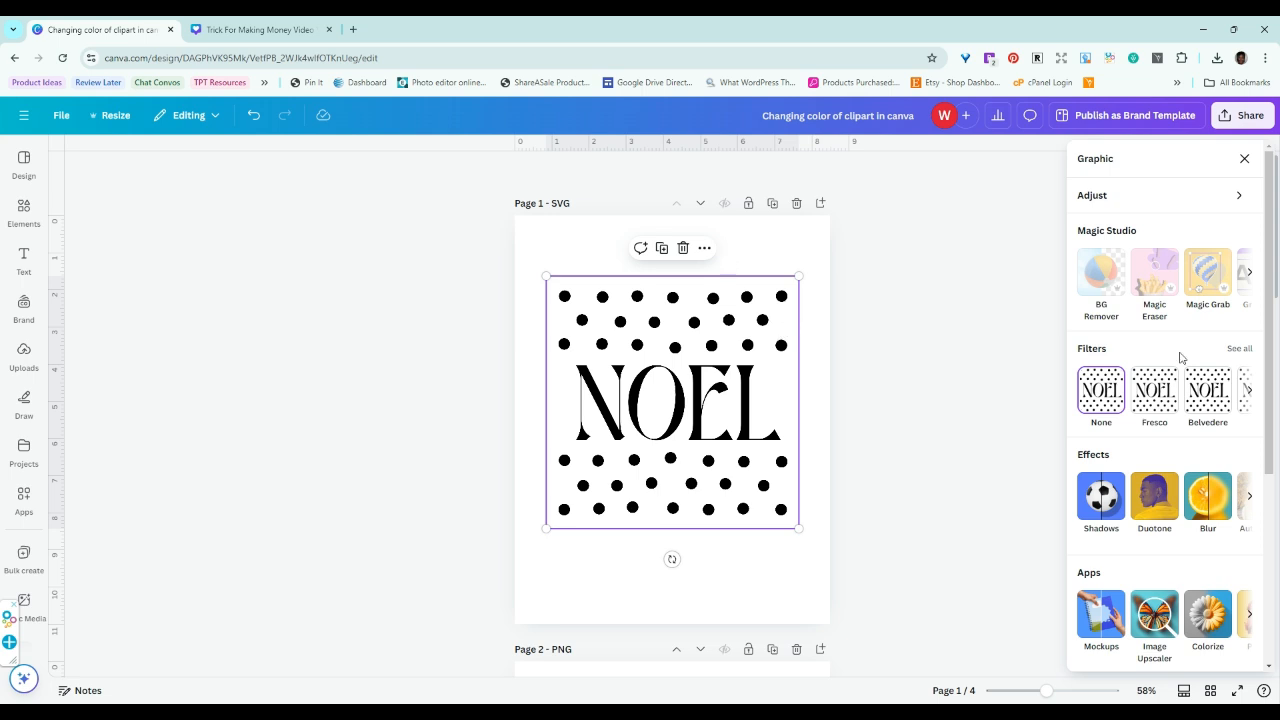
click(1249, 349)
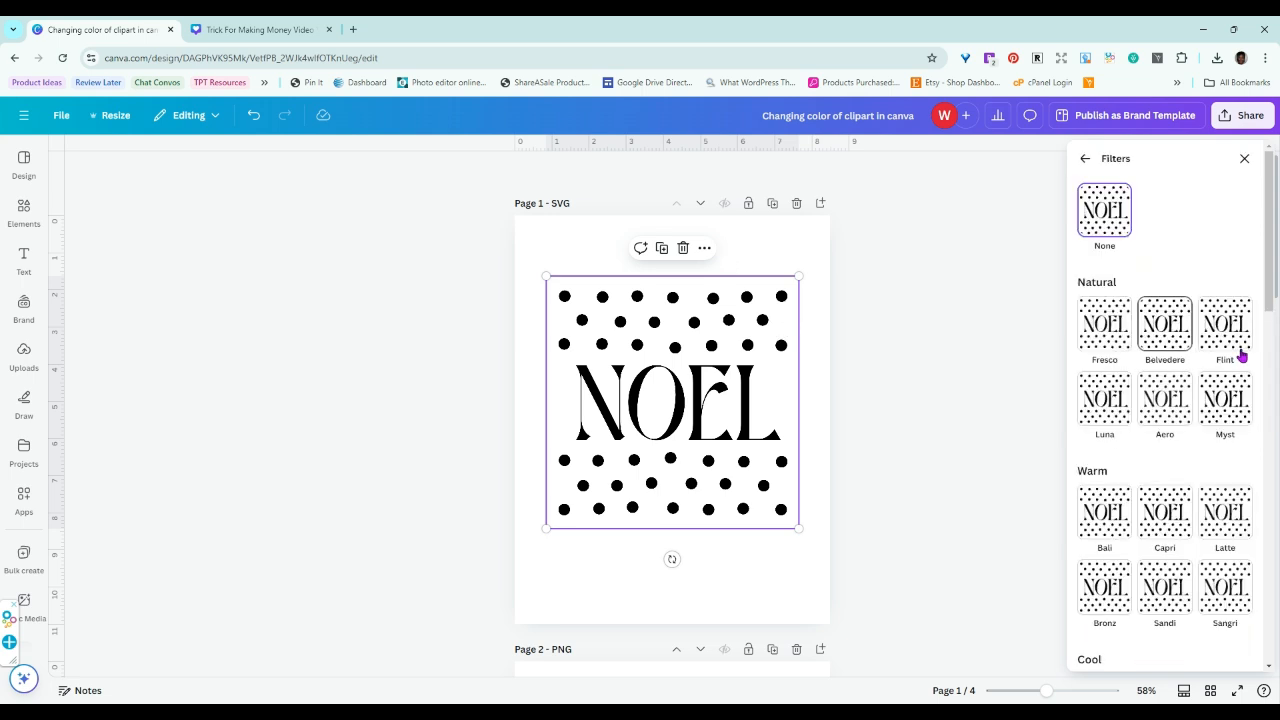
scroll(1241, 380, down, 3)
scroll(1238, 398, down, 8)
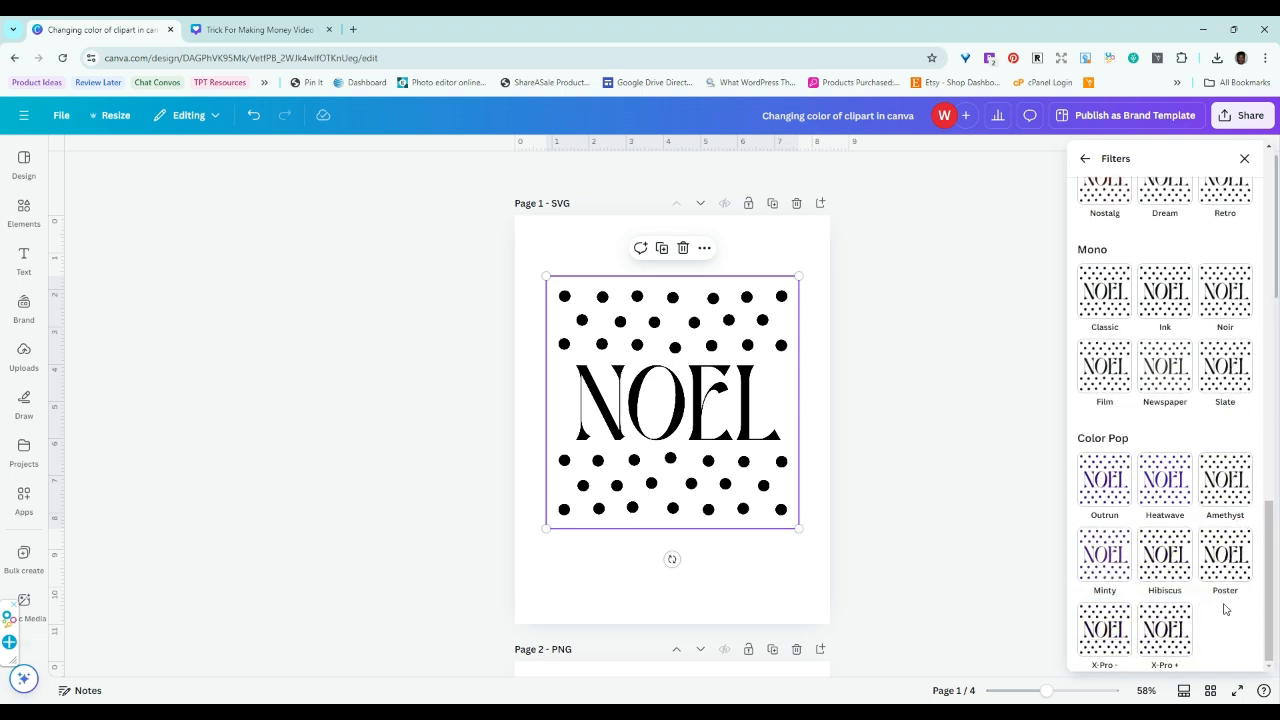
scroll(1233, 623, up, 3)
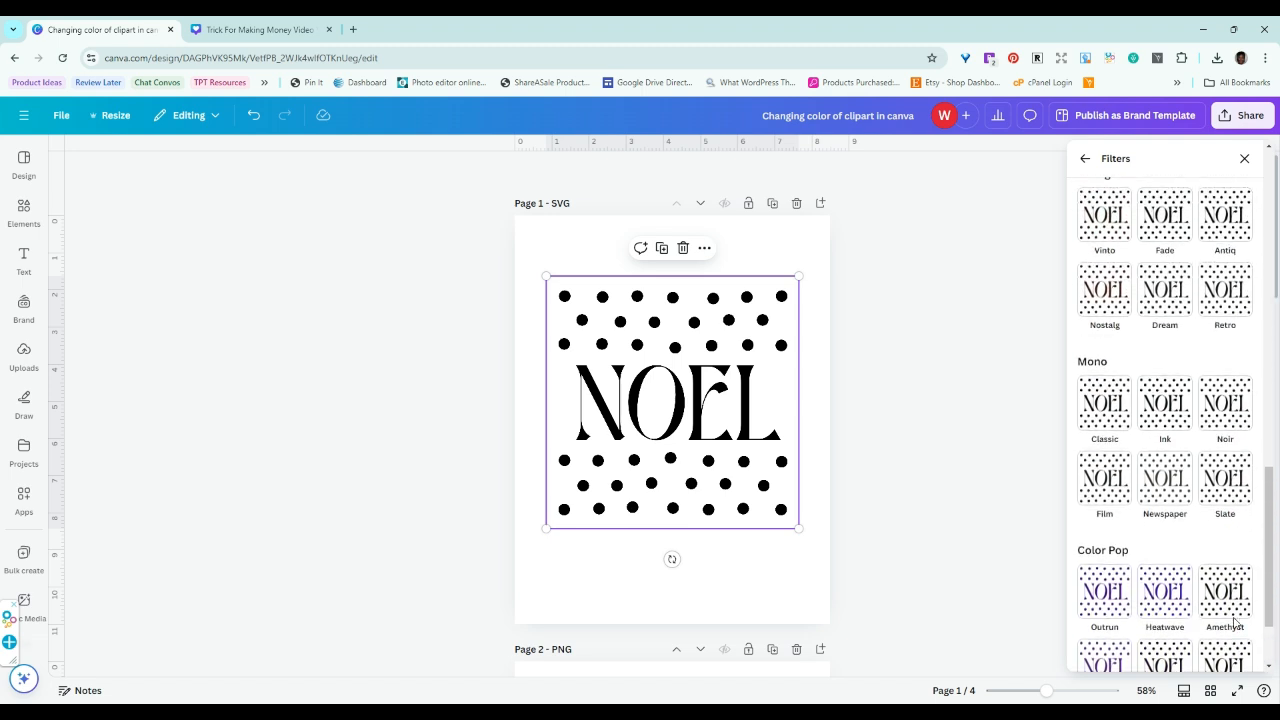
scroll(1230, 600, up, 1)
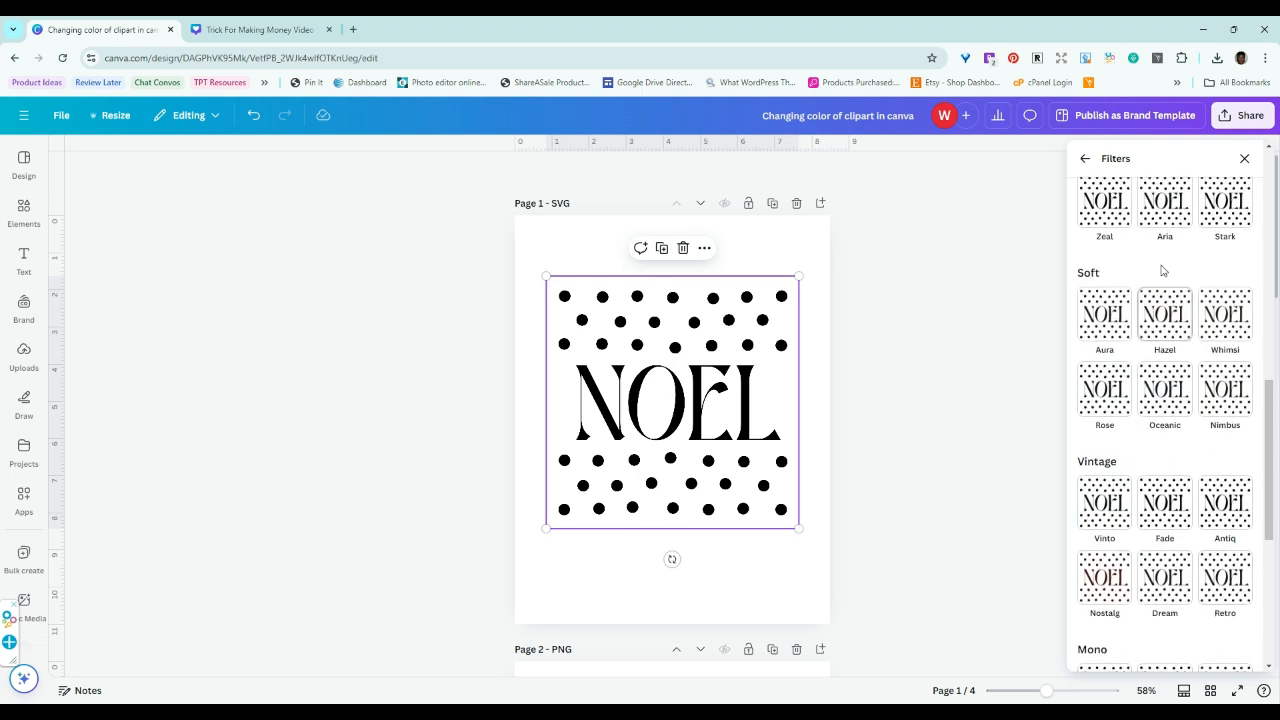
scroll(1210, 545, down, 3)
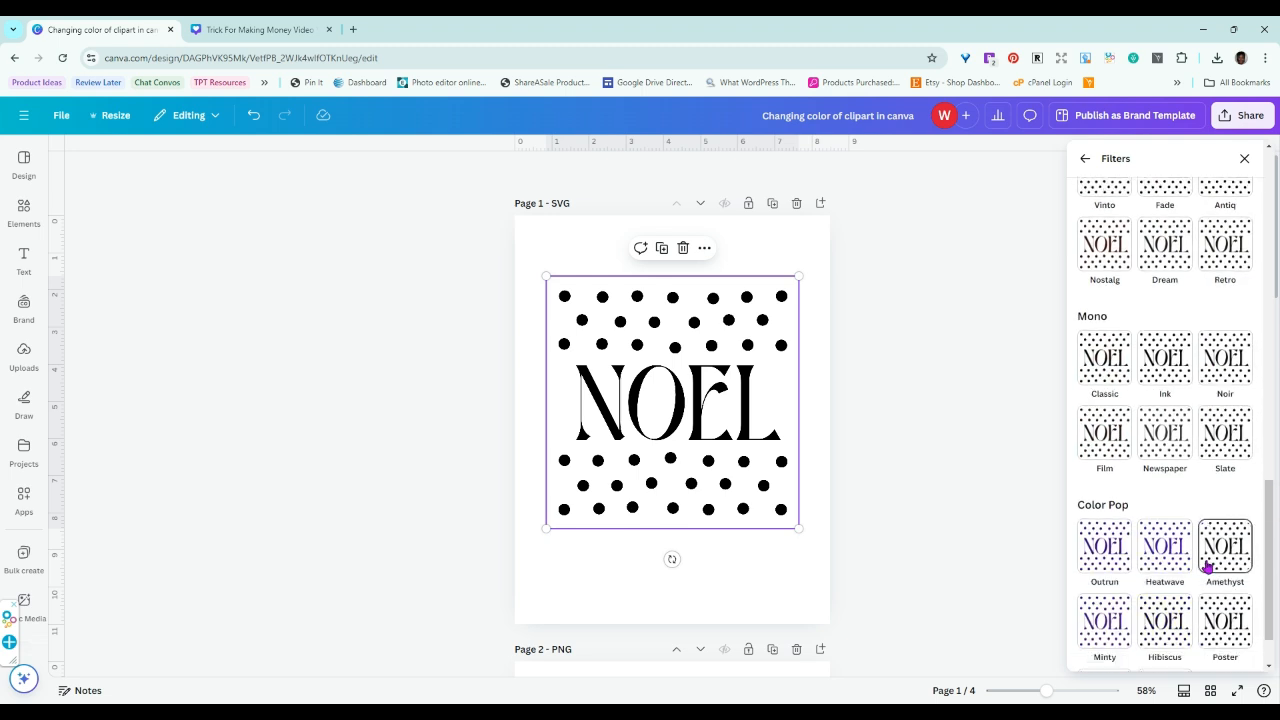
Step: Apply the Mystic duotone effect to the Noel graphic on the SVG page
click(1086, 162)
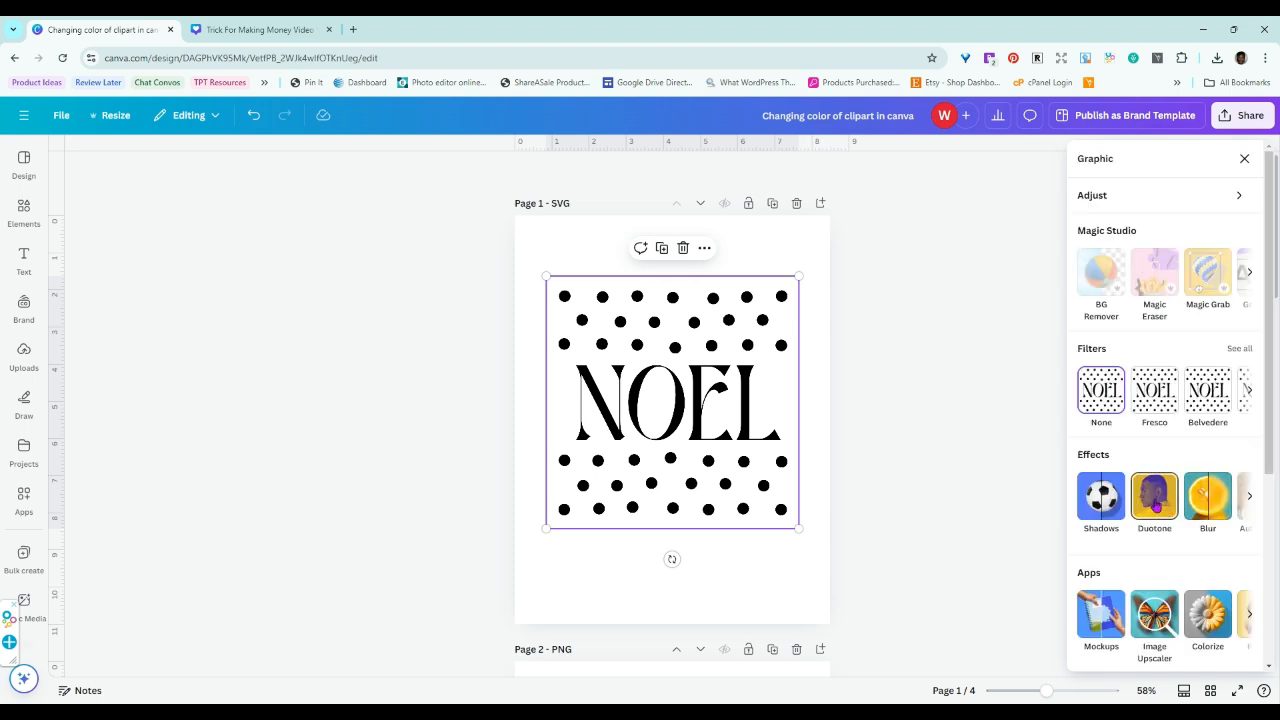
click(1155, 500)
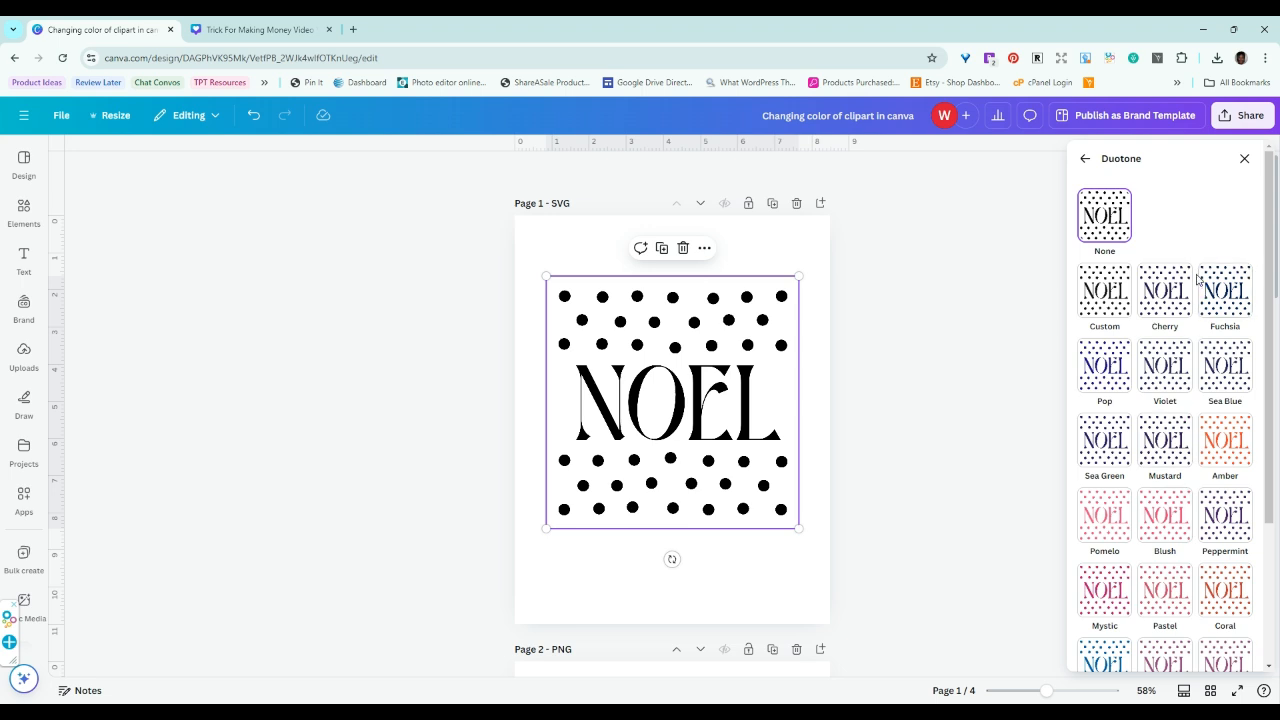
scroll(1196, 281, down, 3)
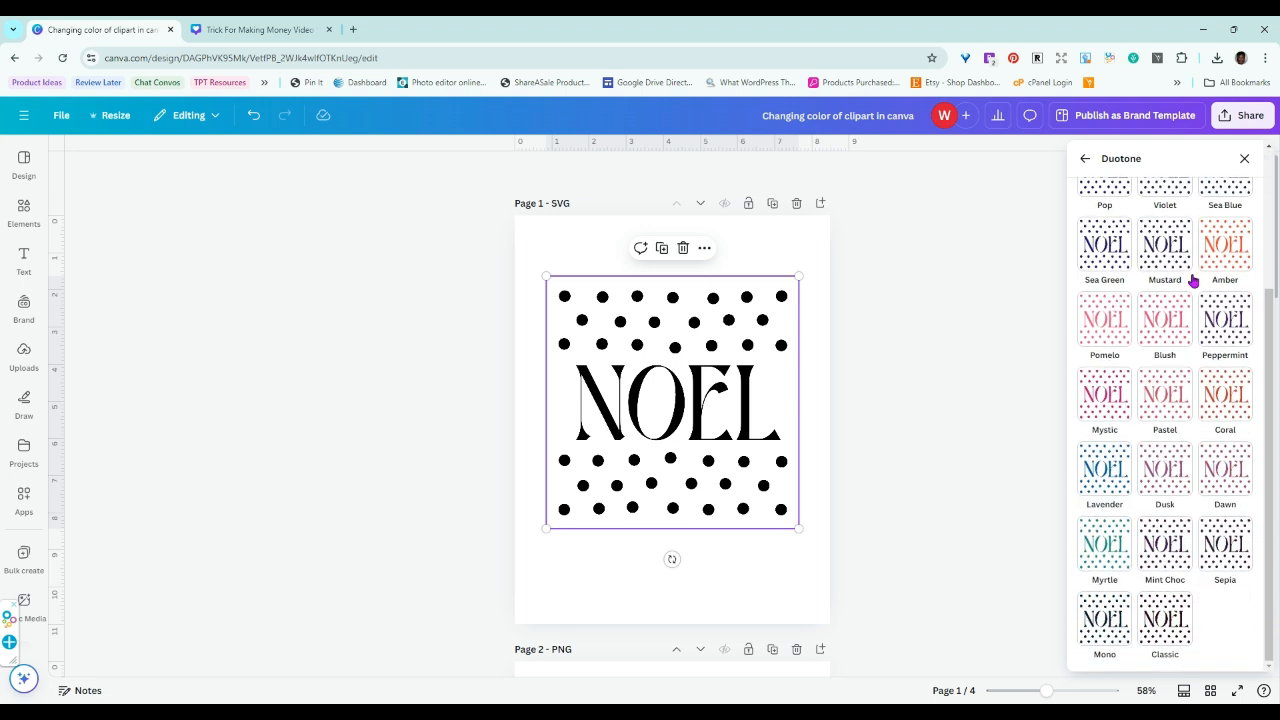
click(1112, 409)
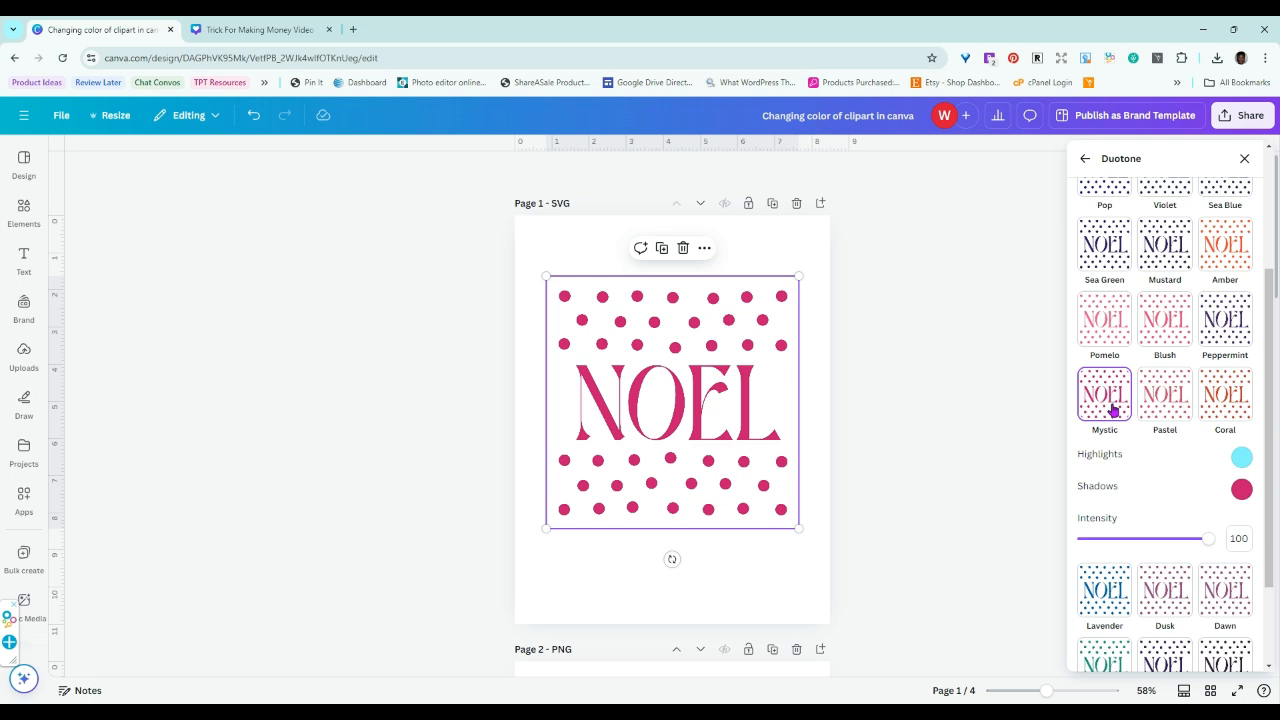
Step: Set the Mystic duotone's Shadows color to red, #DB3434
click(1241, 490)
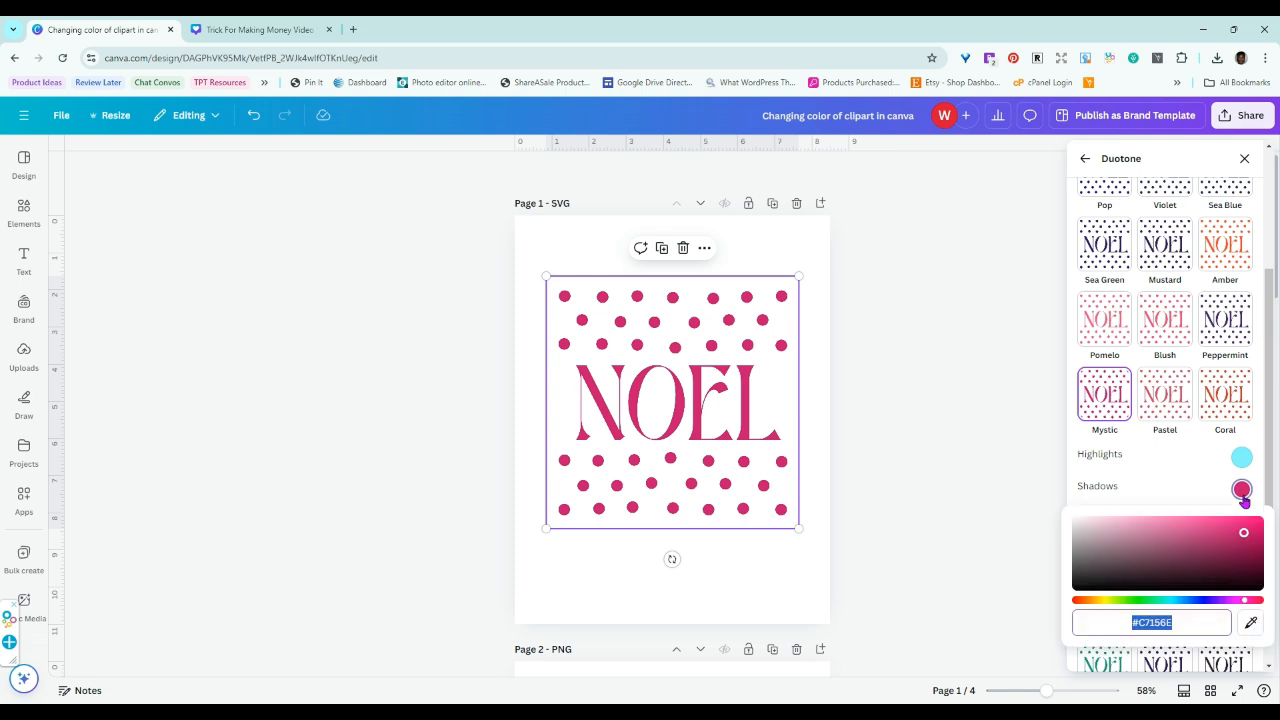
click(1263, 603)
drag(1244, 533, 1218, 526)
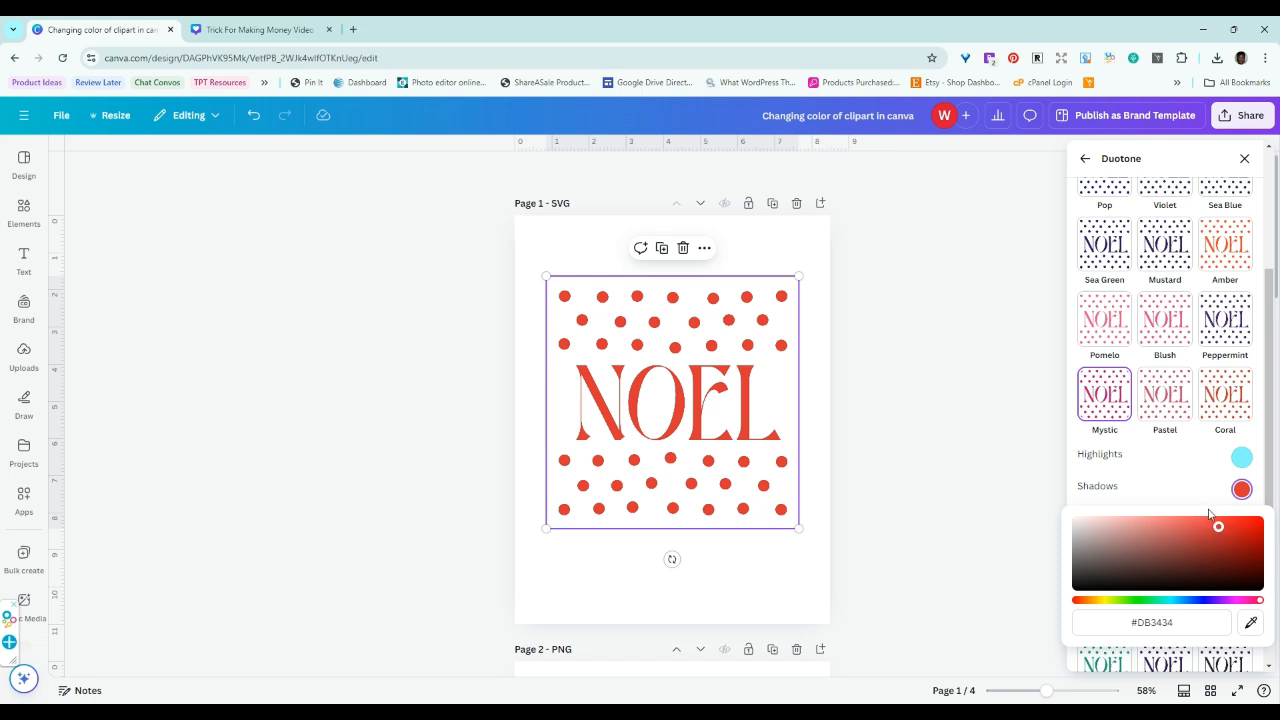
click(1160, 484)
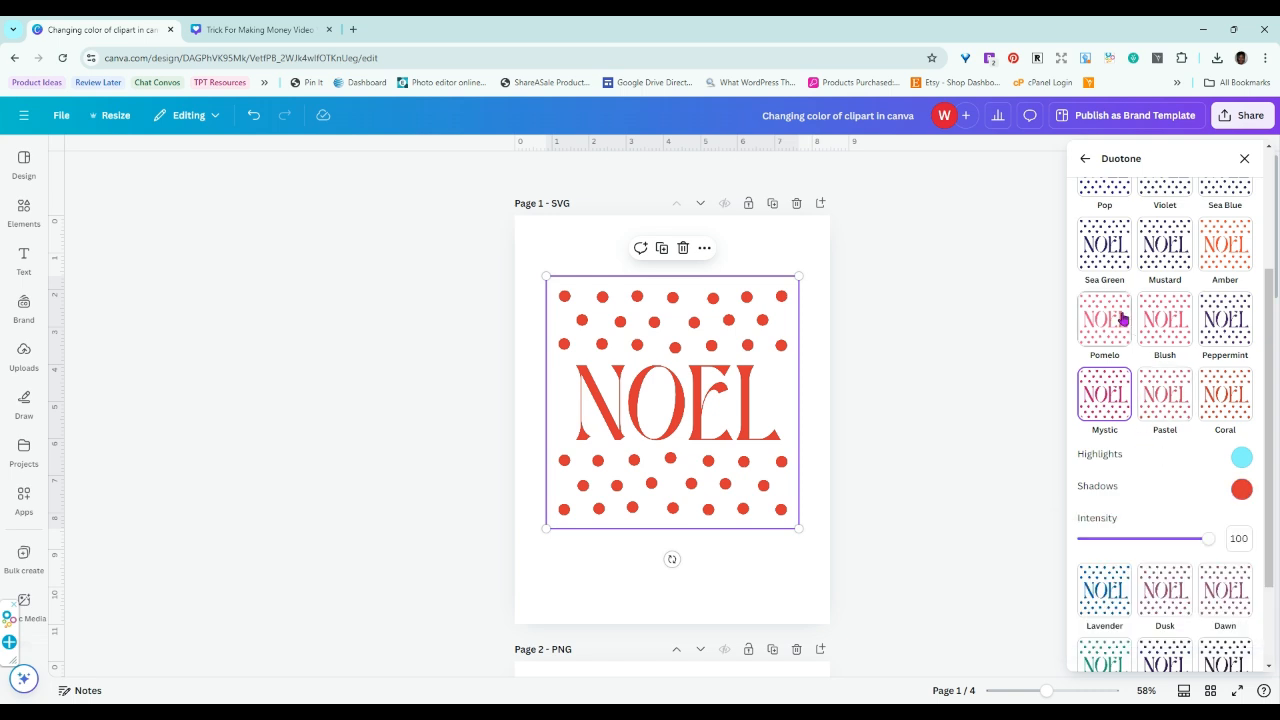
Step: Move the Noel graphic slightly upward on the SVG page and leave the duotone settings
scroll(1130, 466, down, 1)
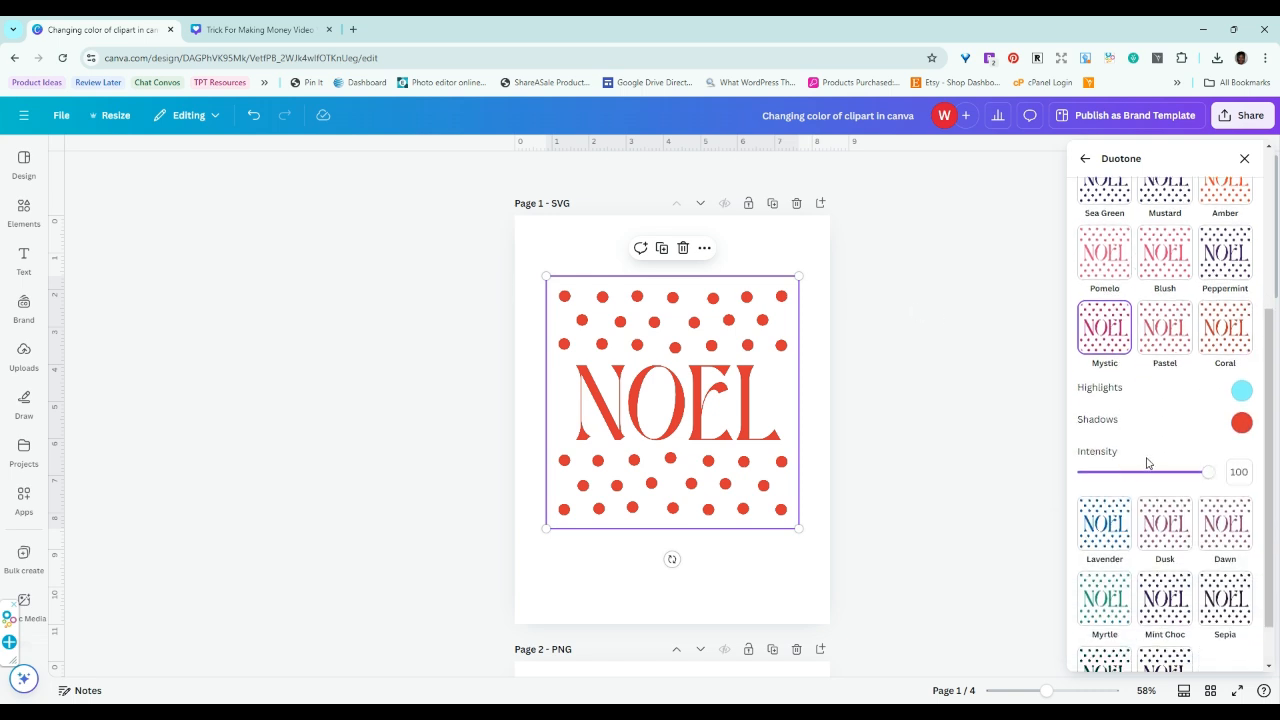
scroll(1148, 463, down, 1)
scroll(1162, 474, up, 3)
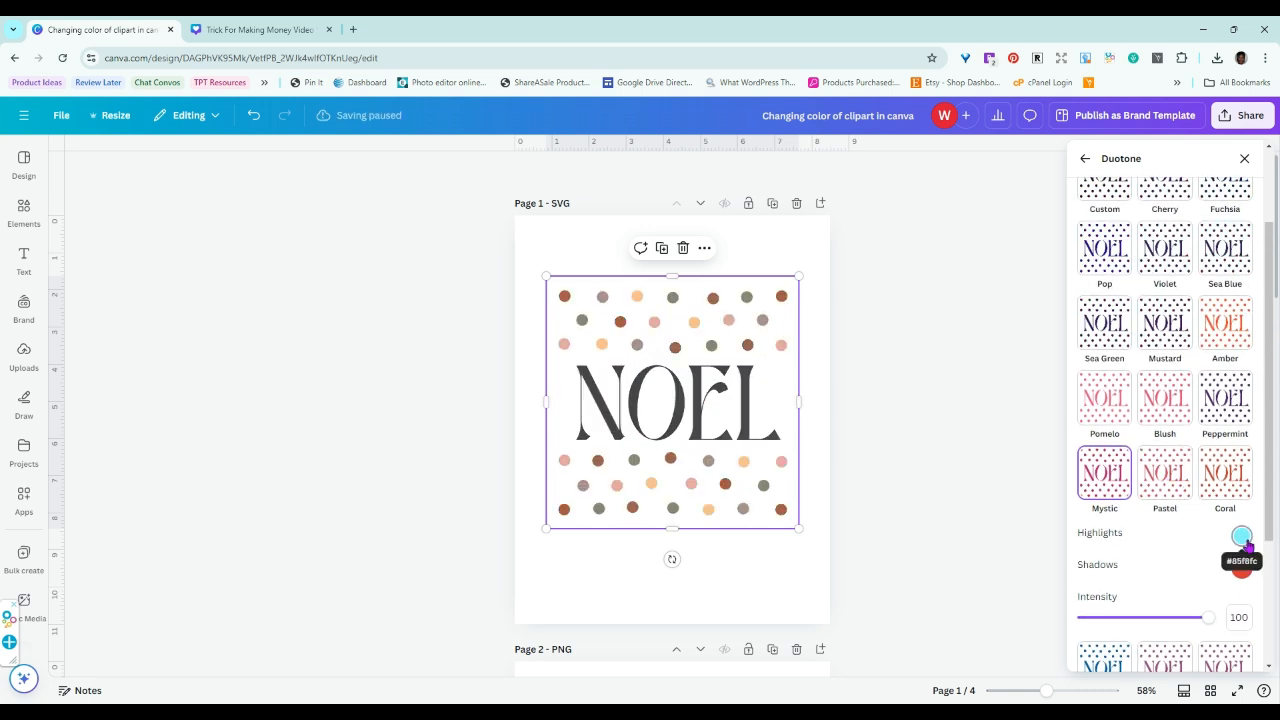
scroll(1191, 420, down, 3)
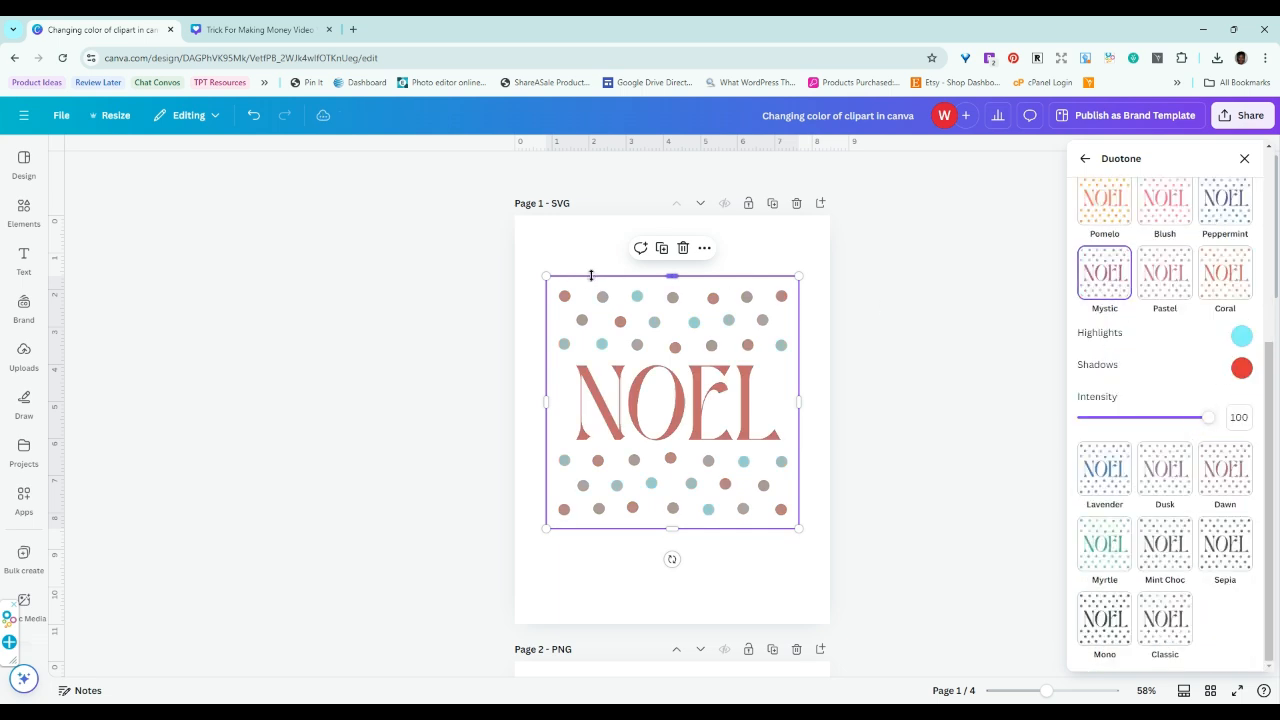
double_click(726, 402)
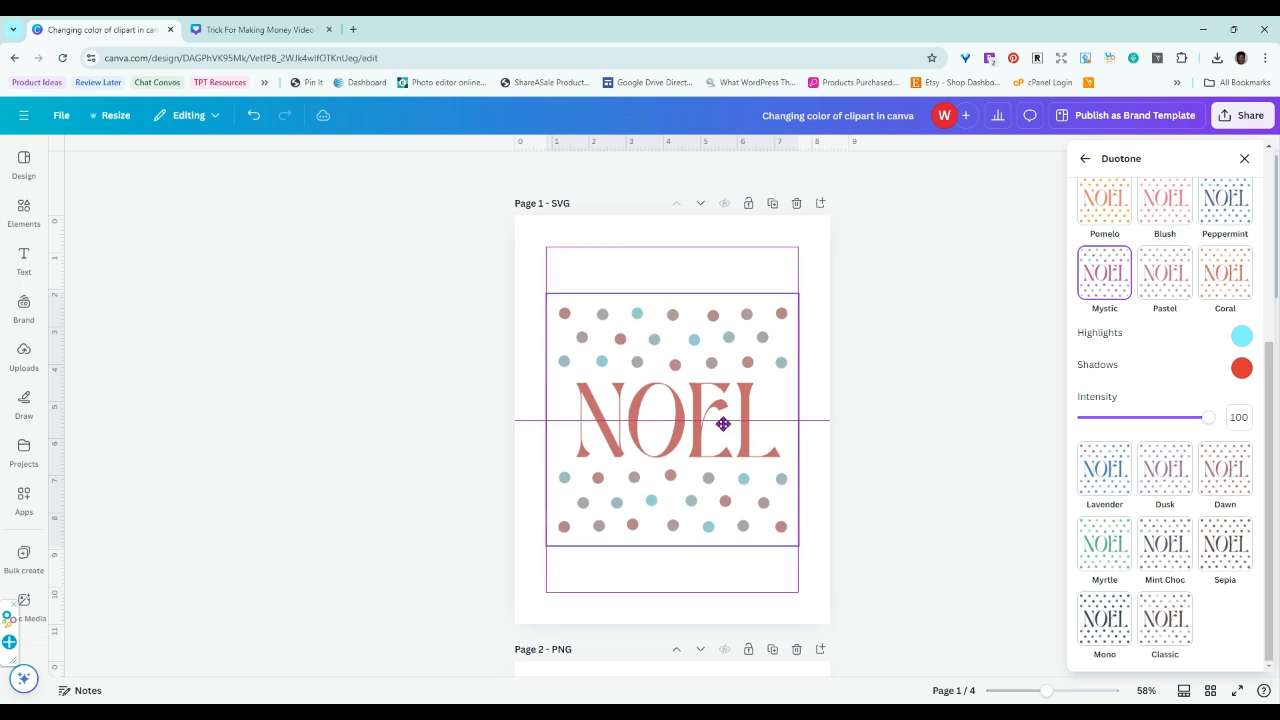
drag(724, 398, 725, 396)
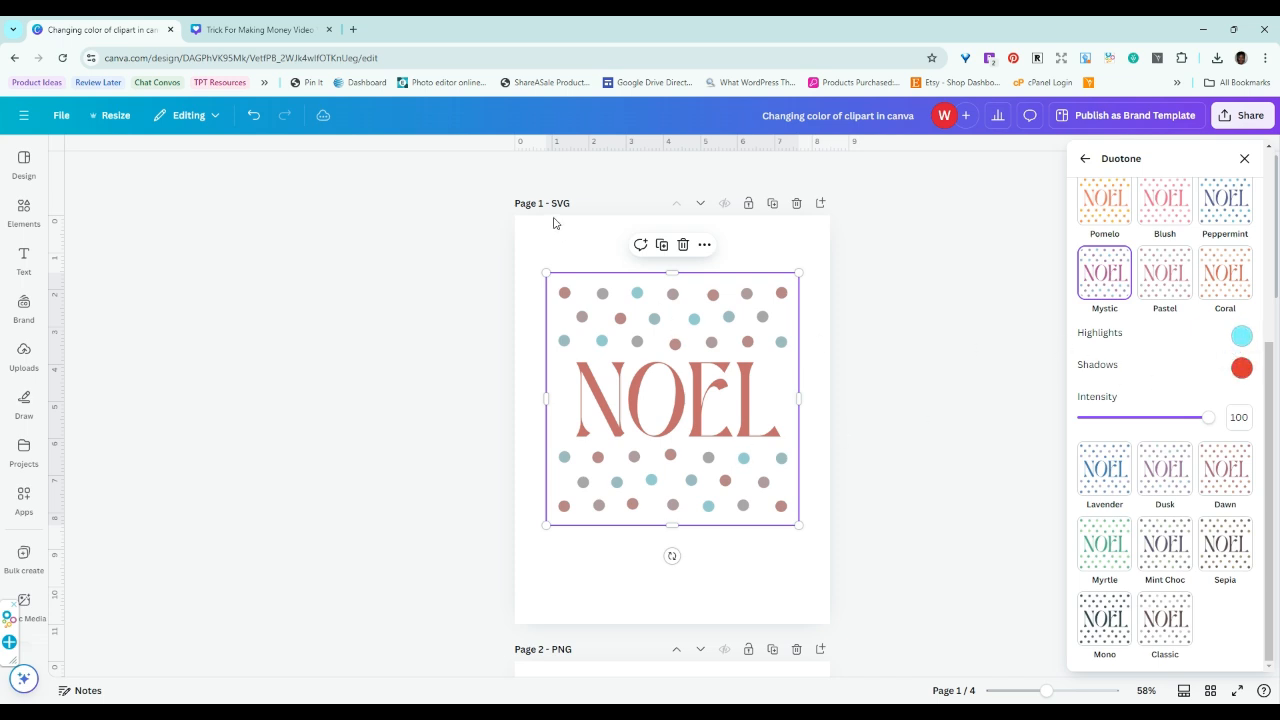
click(1085, 158)
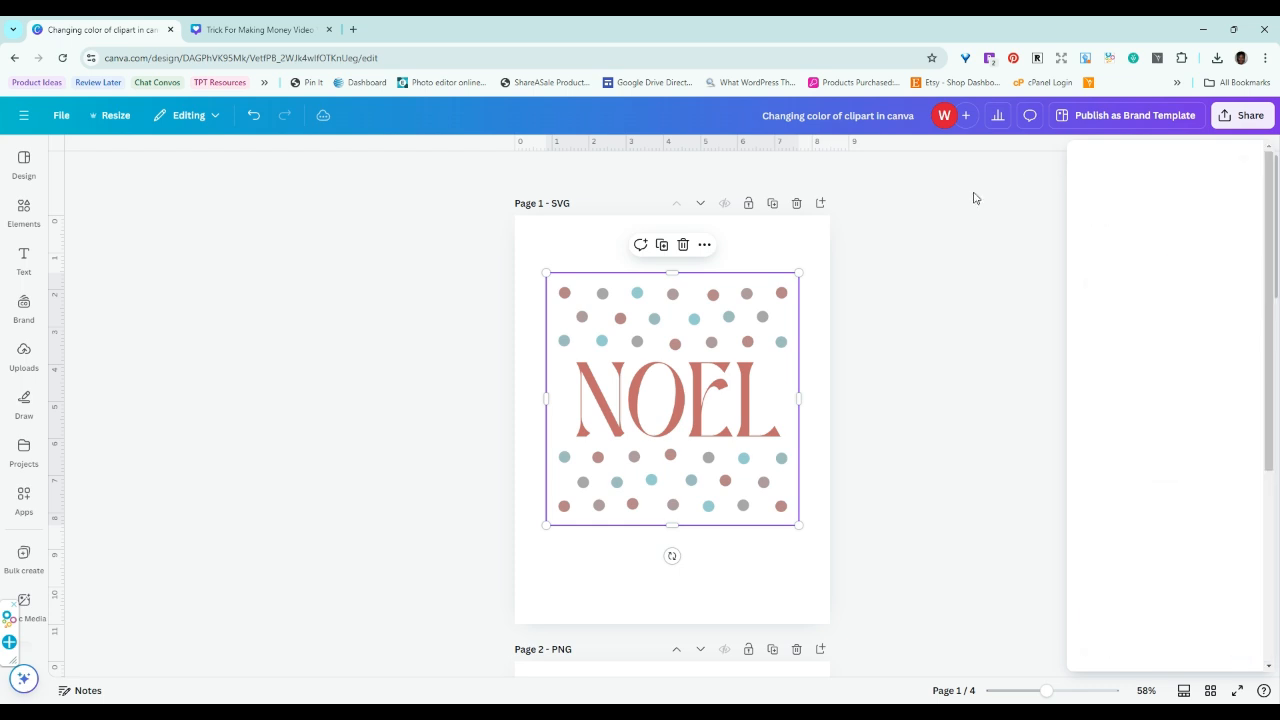
Step: Open the editing options for the Noel image on the PNG page and nudge it slightly to the right
scroll(740, 348, down, 5)
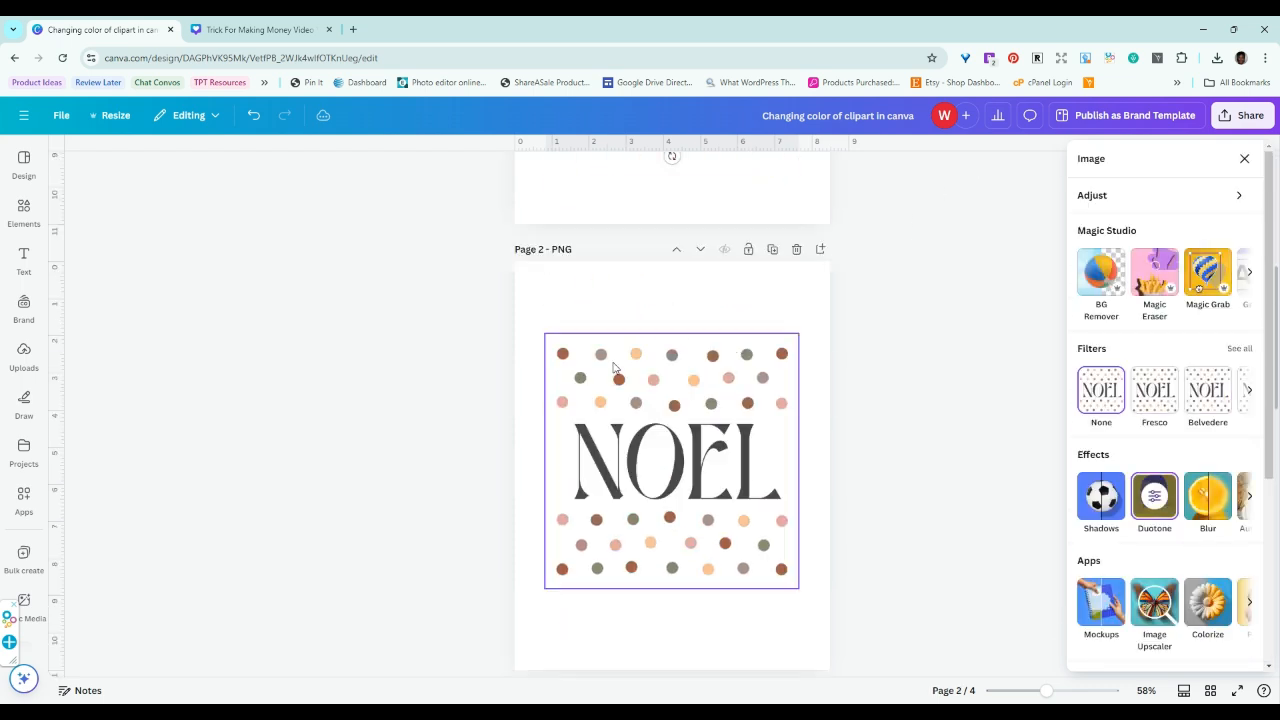
click(616, 369)
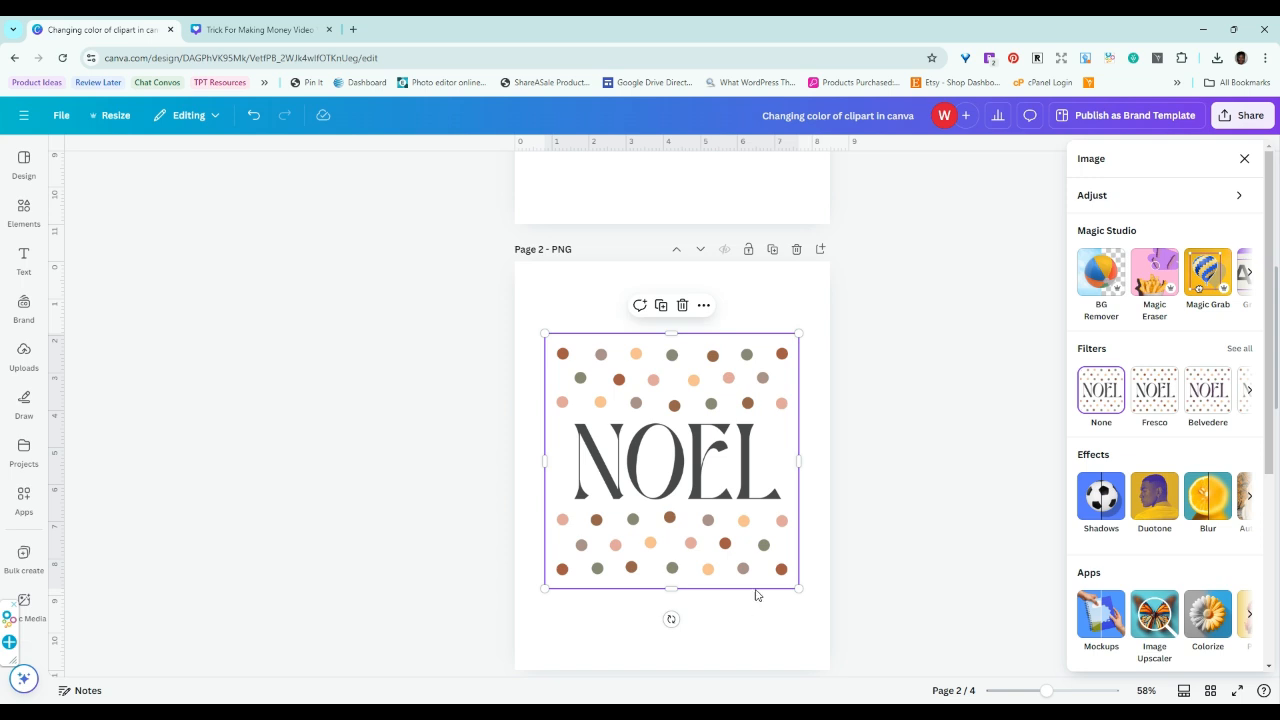
click(1244, 158)
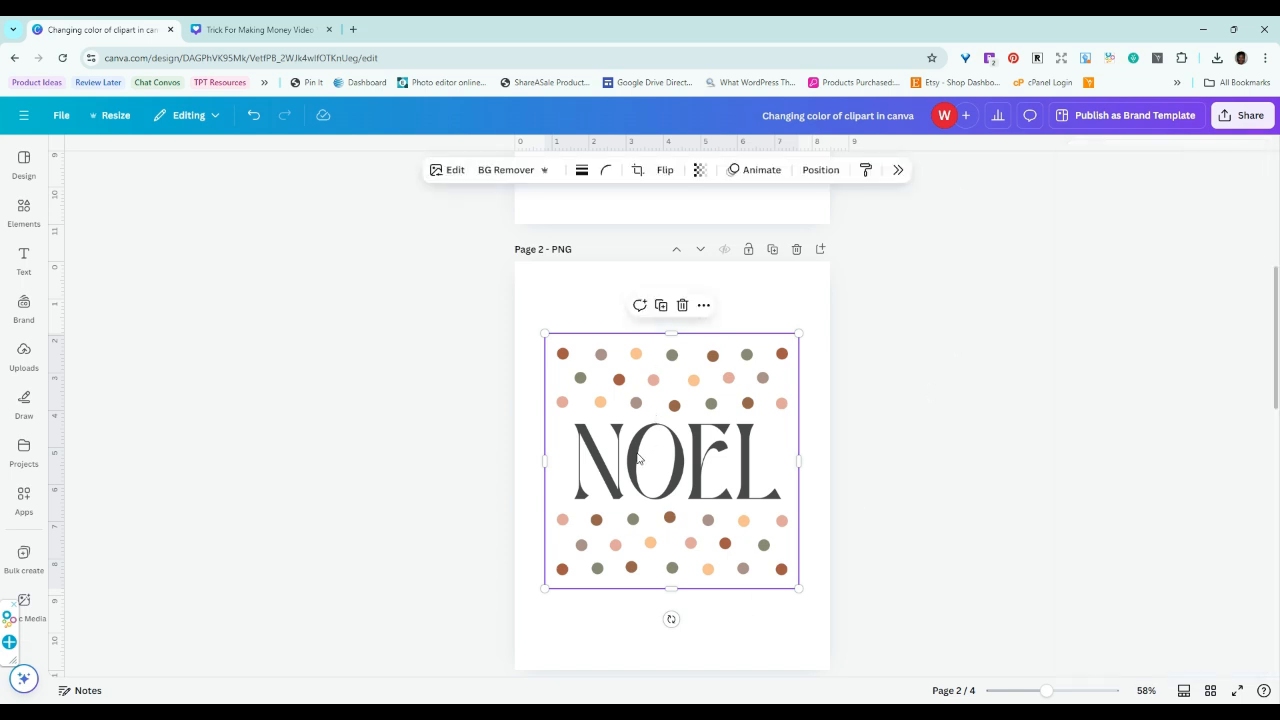
click(447, 171)
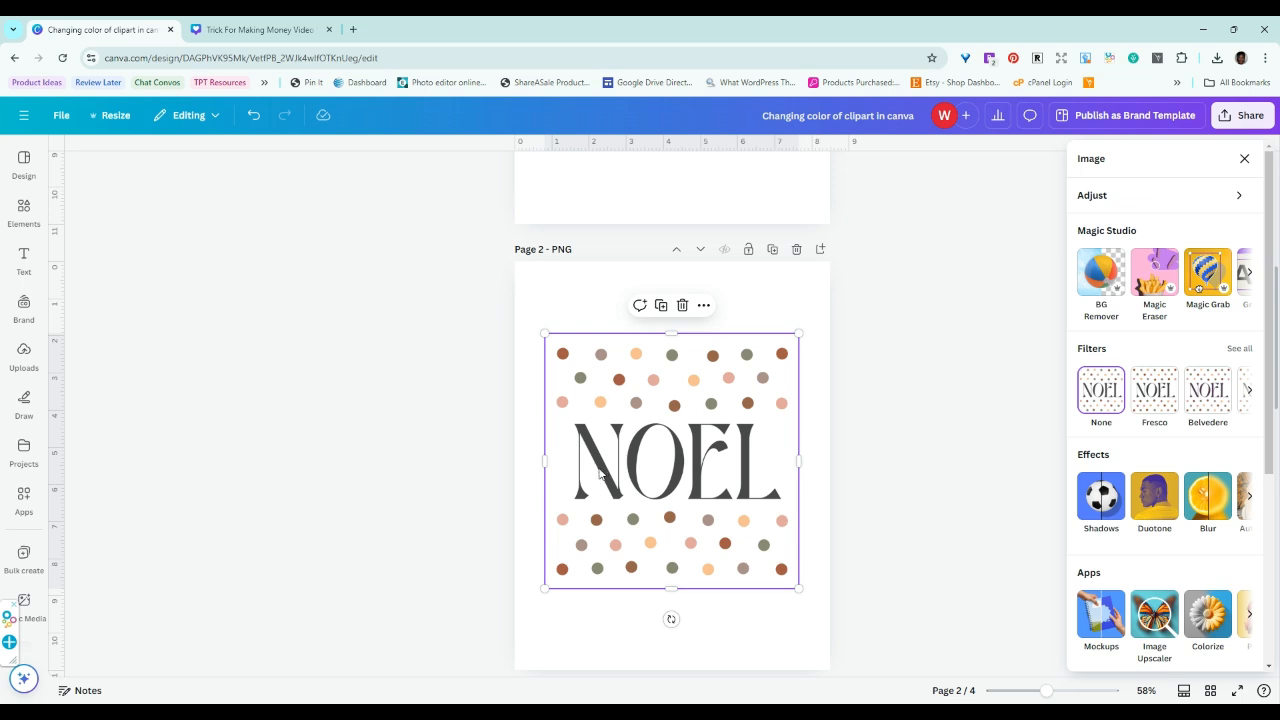
drag(672, 476, 674, 477)
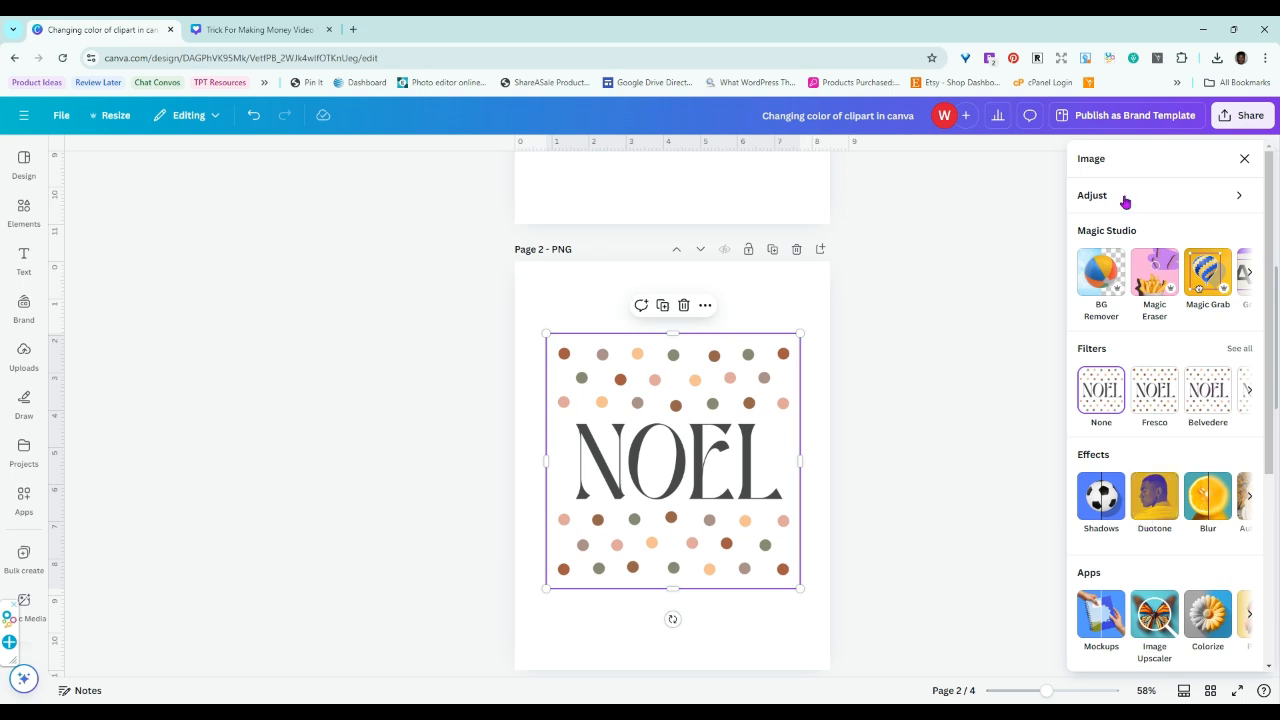
Step: Adjust the brown tone of the PNG page's Noel image with Color edit: Hue -63, Saturation 64, Brightness 32
click(1160, 204)
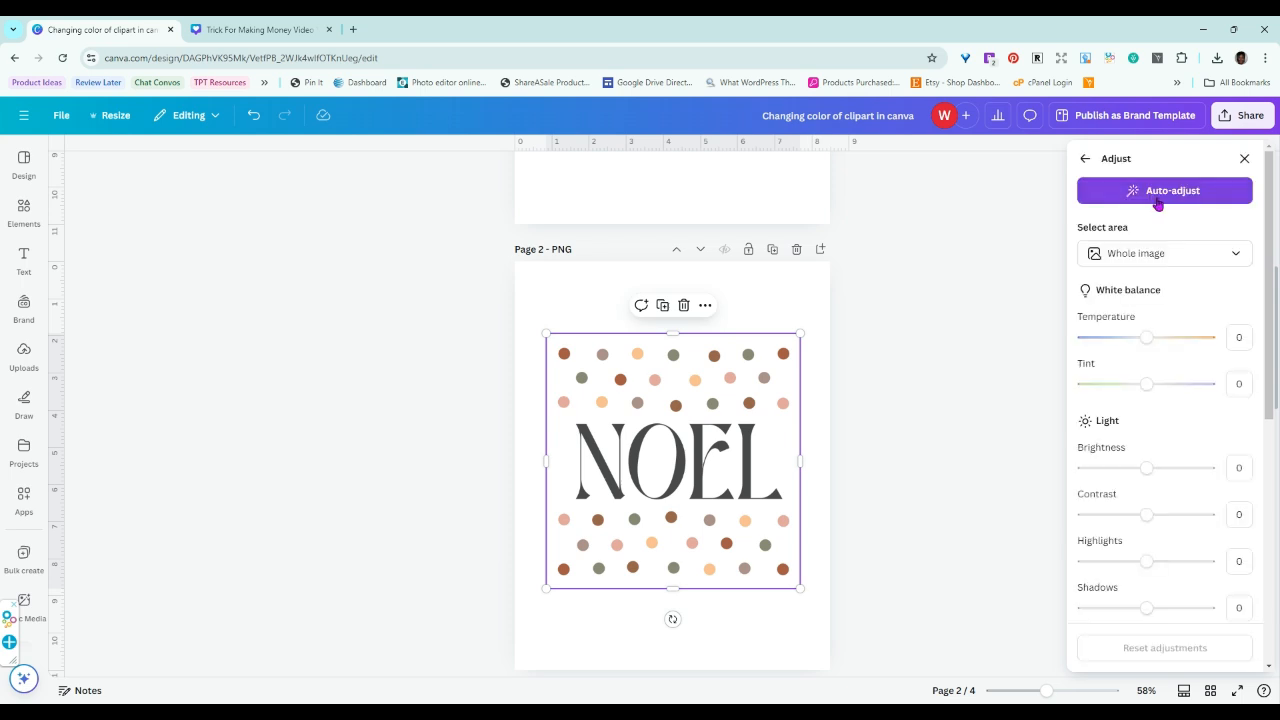
scroll(1158, 362, down, 5)
scroll(1159, 362, down, 2)
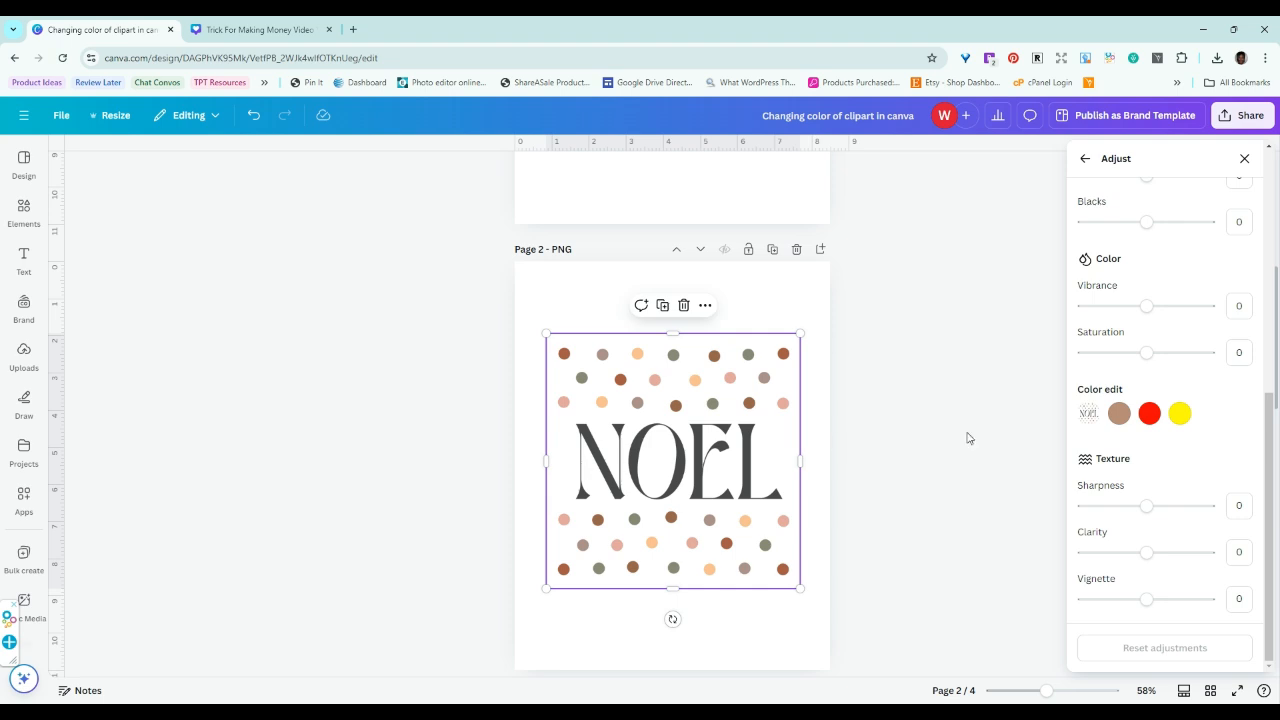
click(1120, 415)
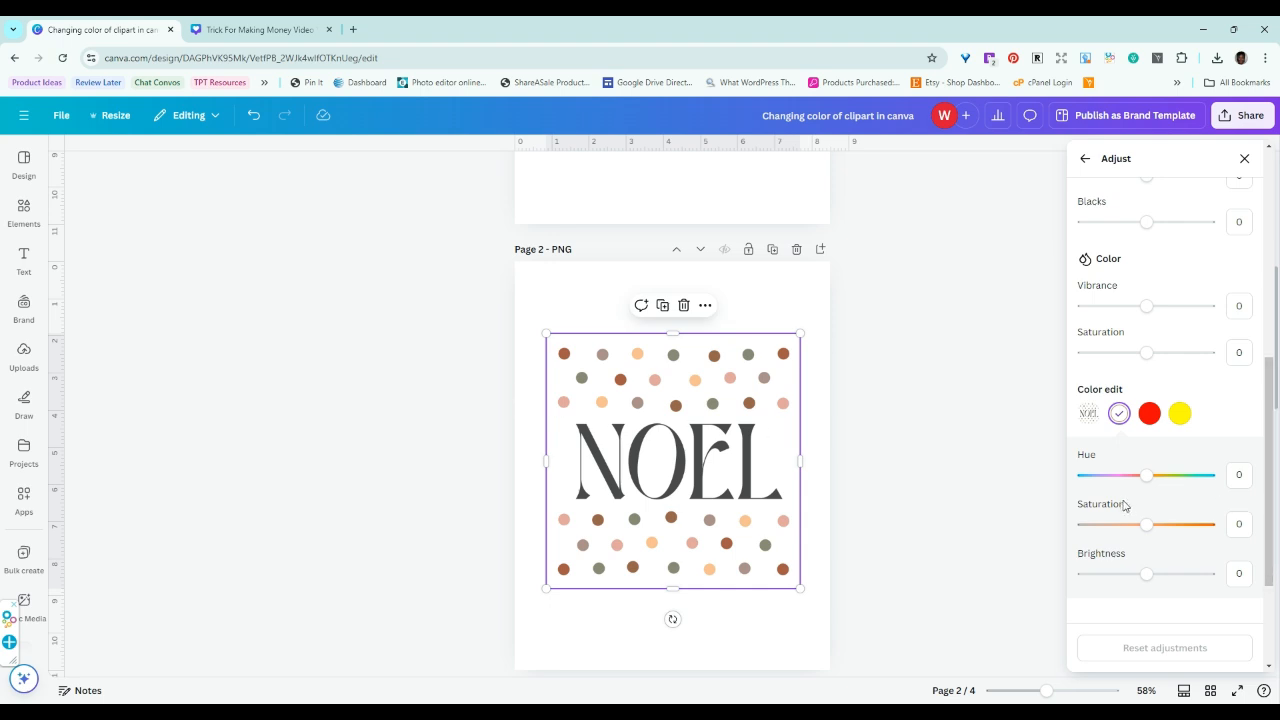
drag(1146, 486, 1107, 487)
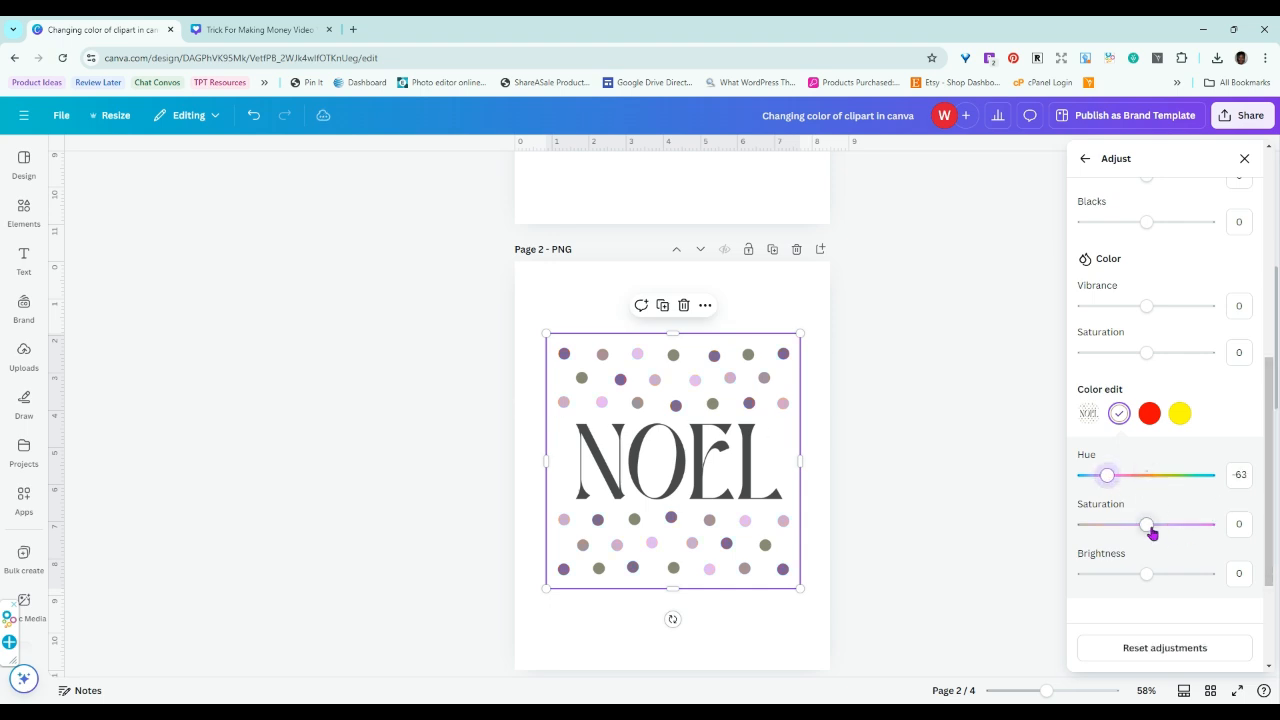
drag(1148, 525, 1186, 526)
mouse_move(1146, 578)
mouse_down()
mouse_move(1198, 578)
mouse_move(1089, 580)
mouse_move(1200, 584)
mouse_move(1111, 580)
mouse_move(1184, 588)
mouse_move(1167, 588)
mouse_up()
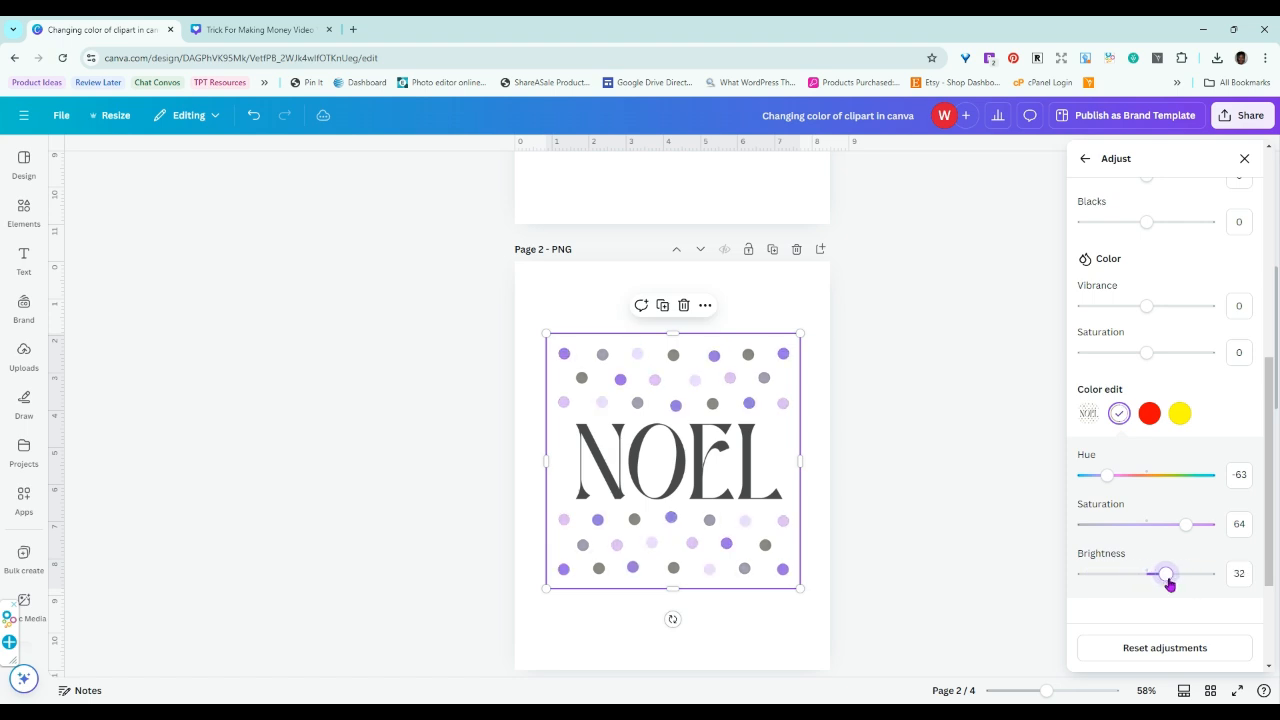
Step: Adjust the red tone of the PNG page's Noel image with Color edit: Hue 58, Saturation 58, Brightness 38
click(1150, 416)
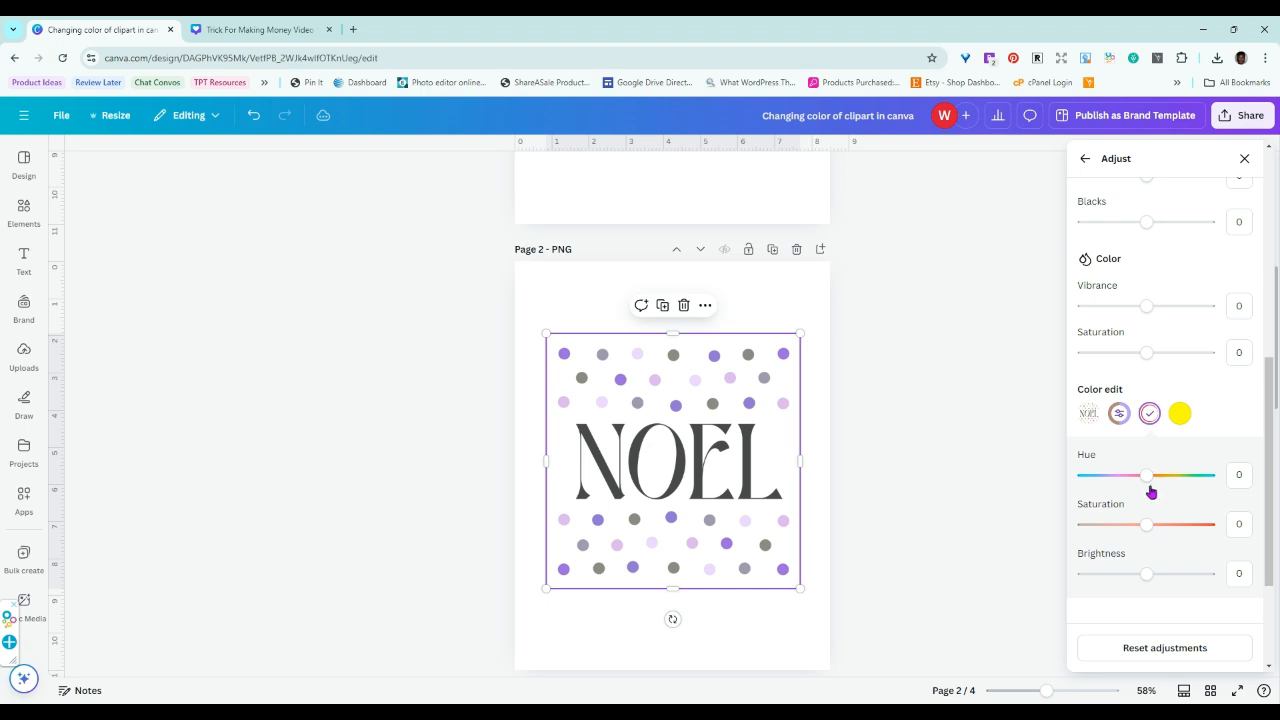
drag(1146, 478, 1180, 531)
mouse_move(1148, 575)
mouse_down()
mouse_move(1211, 583)
mouse_move(1170, 584)
mouse_up()
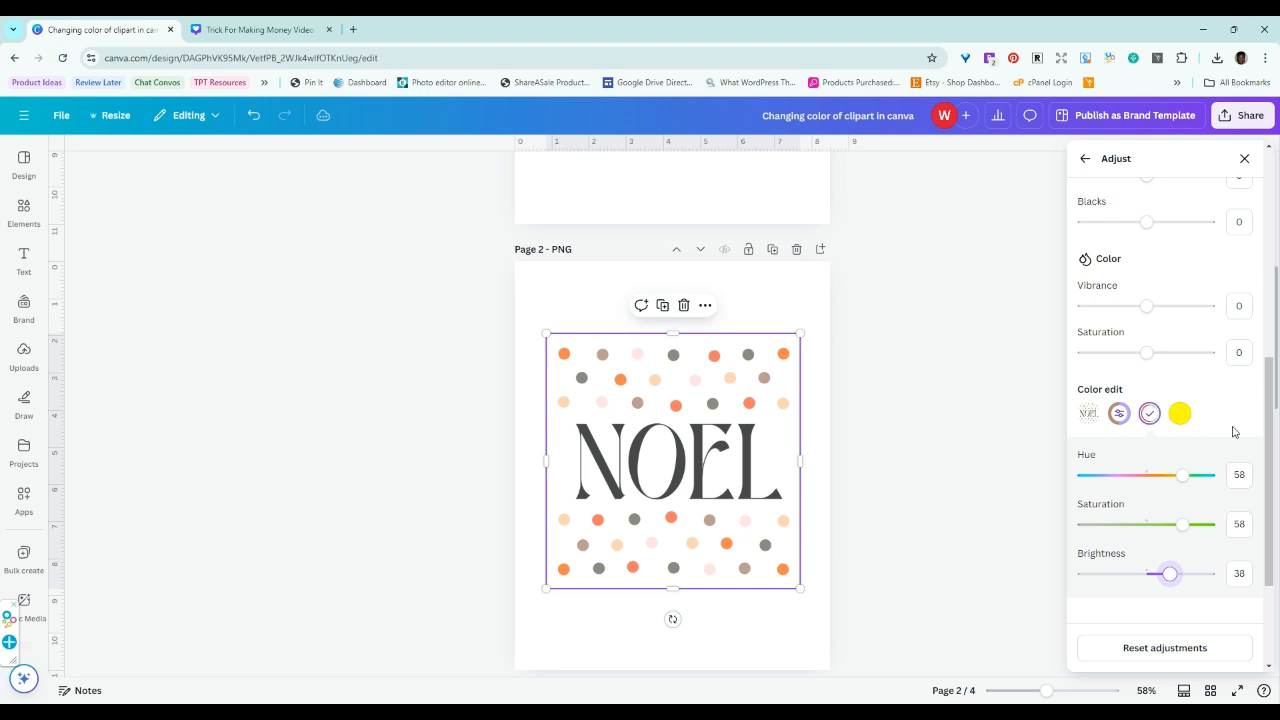
Step: Adjust the yellow tone of the Noel image with Color edit to Saturation 95 and Brightness -40, and leave the adjustments
click(1179, 413)
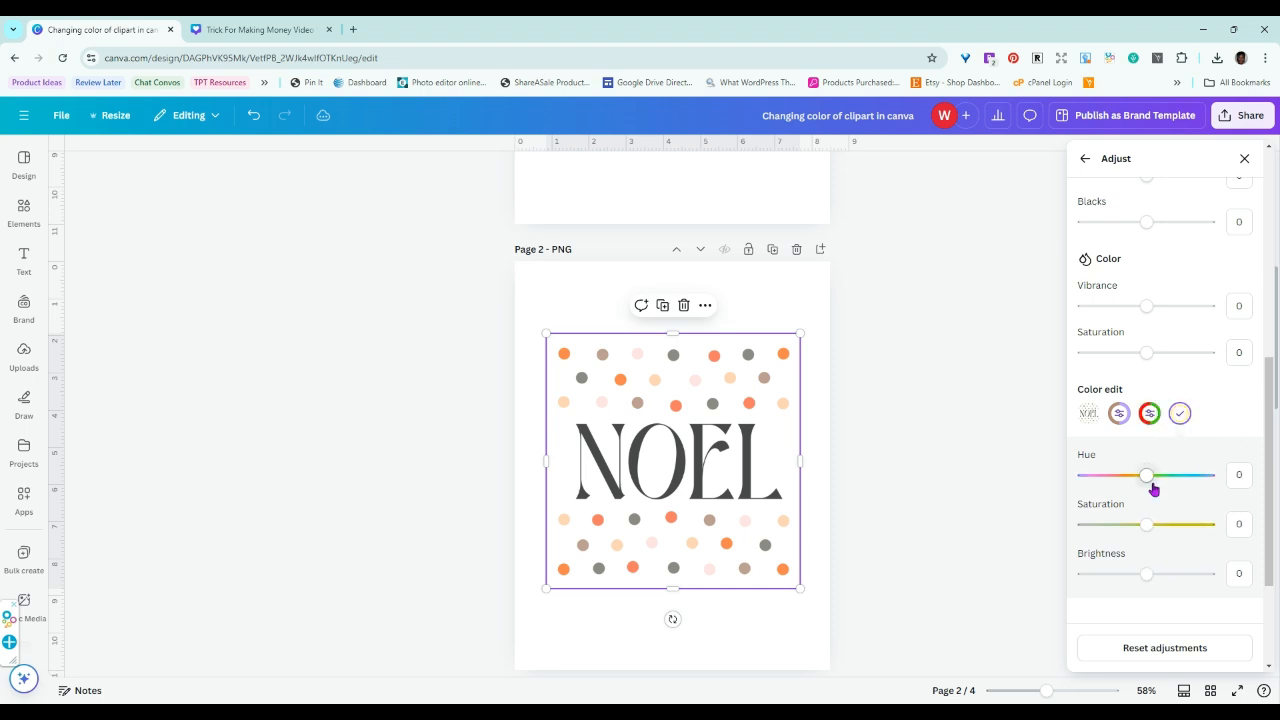
drag(1143, 484, 1208, 538)
mouse_move(1143, 580)
mouse_down()
mouse_move(1189, 577)
mouse_move(1122, 585)
mouse_up()
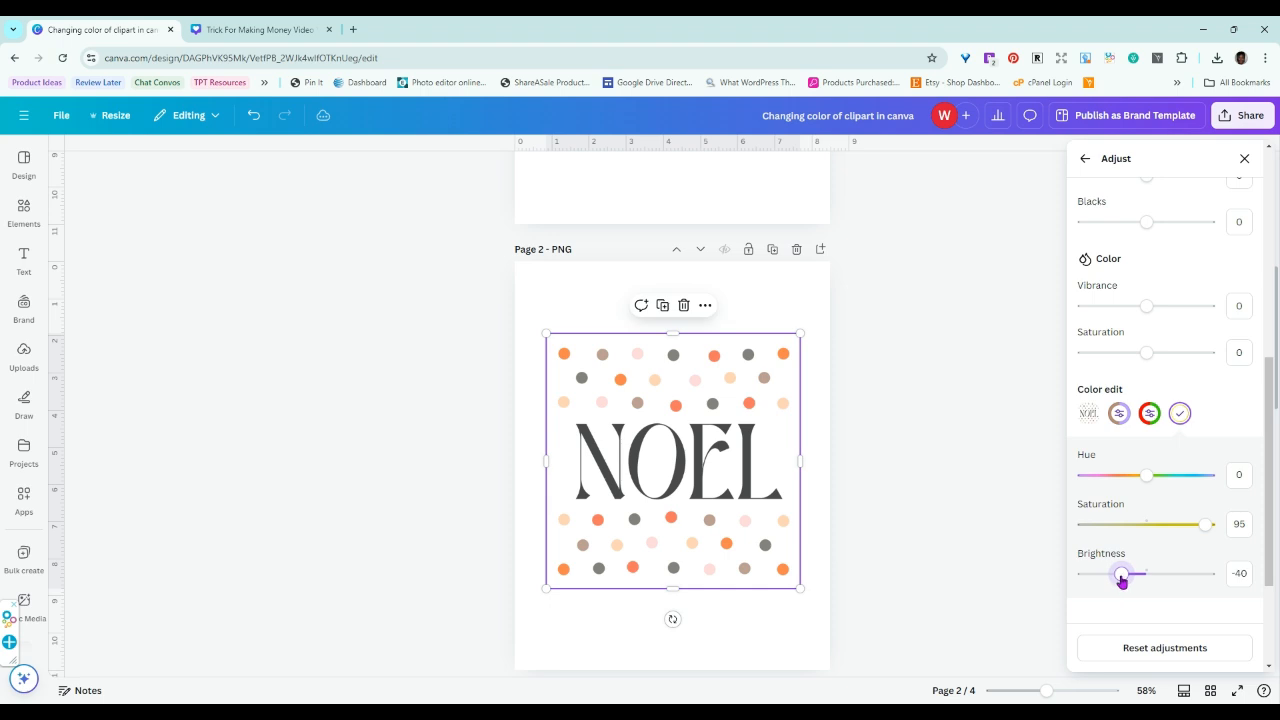
key(Escape)
Step: Examine the additional options offered for the Christmas graphic on page 3
scroll(753, 388, down, 6)
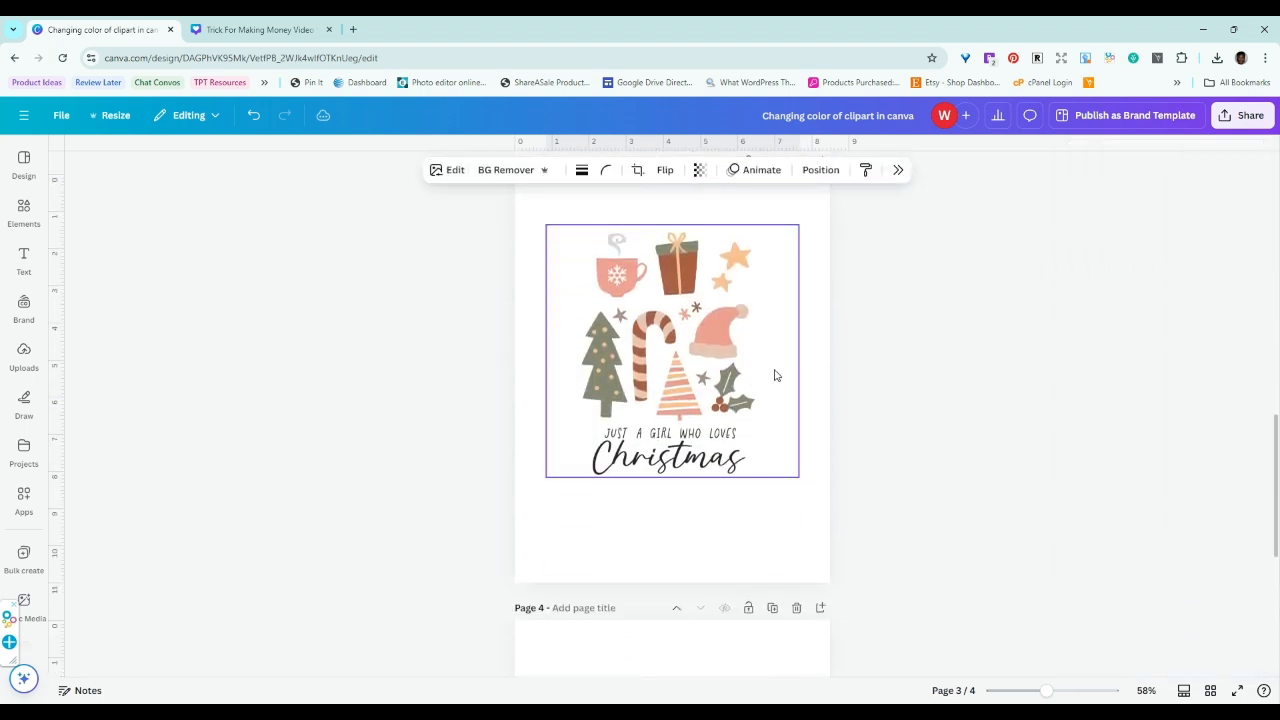
scroll(774, 374, up, 2)
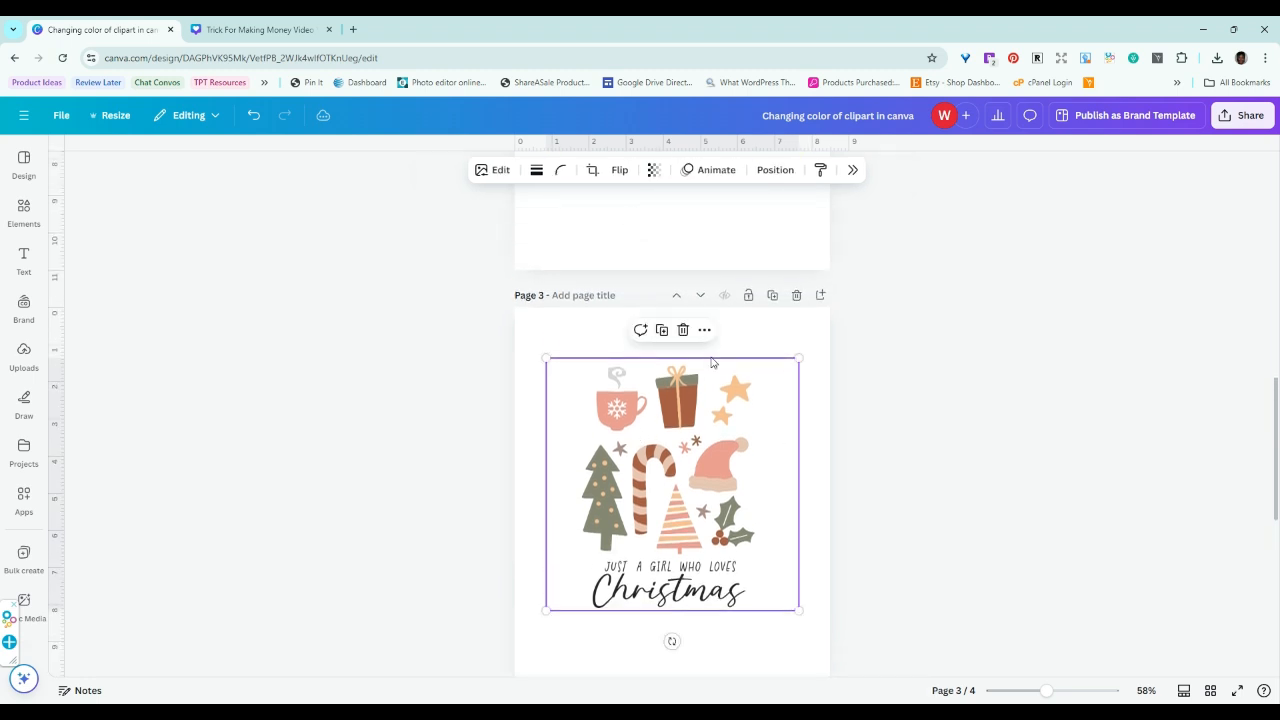
click(707, 335)
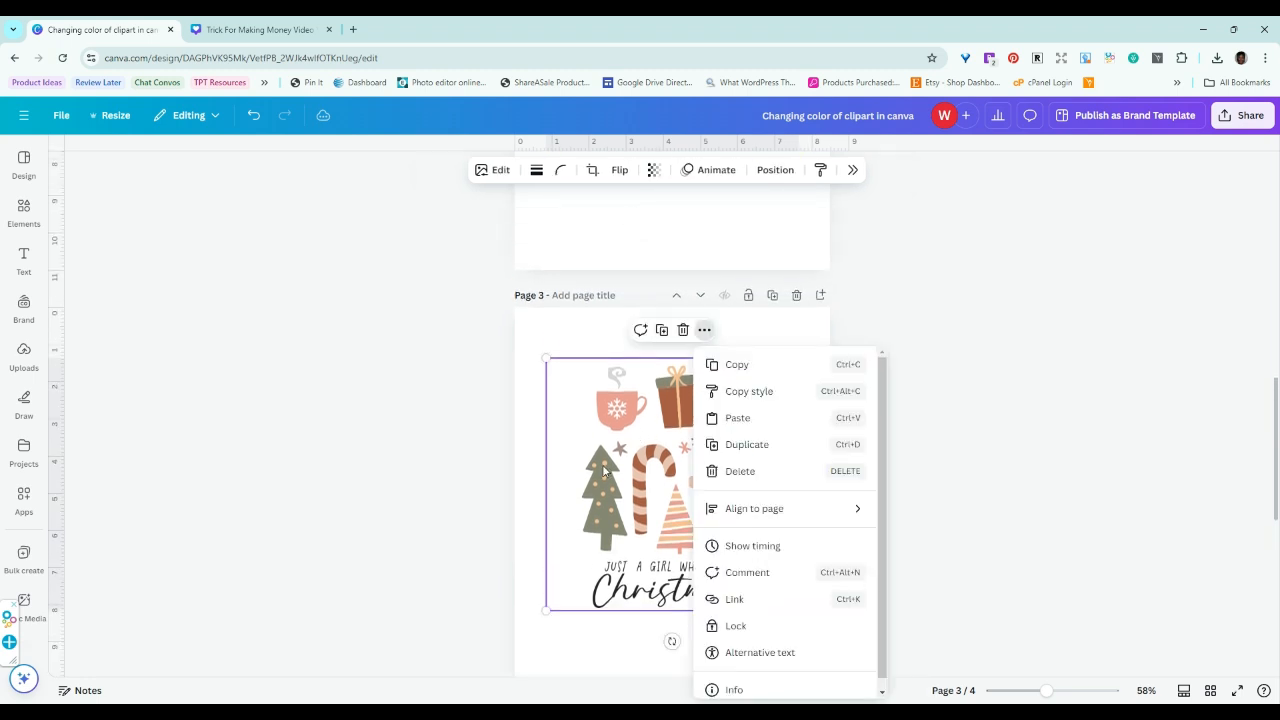
click(600, 470)
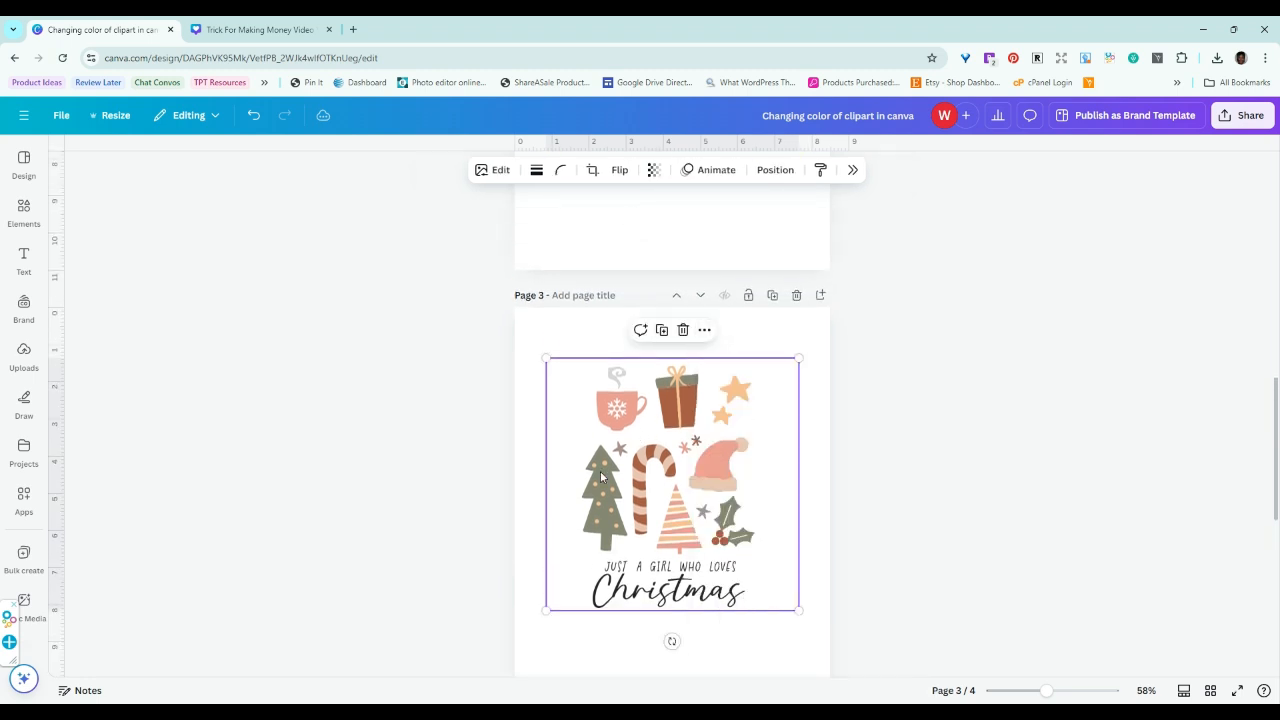
click(705, 330)
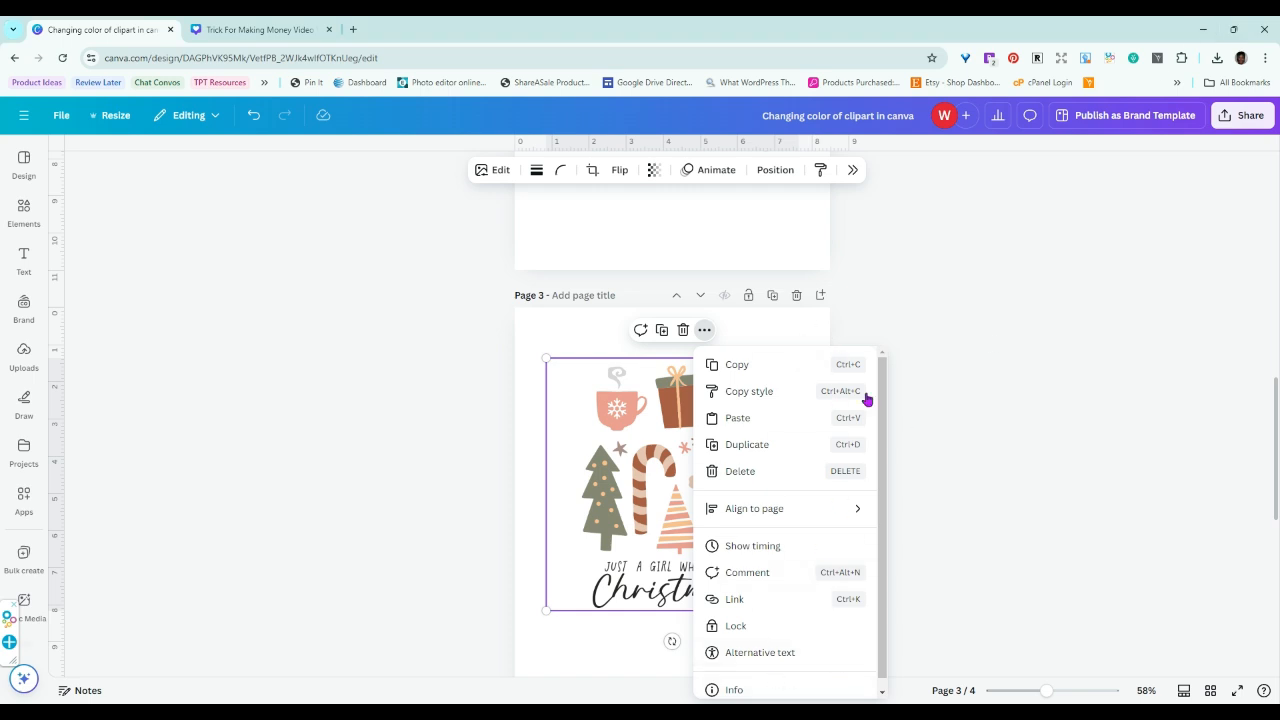
scroll(858, 425, down, 1)
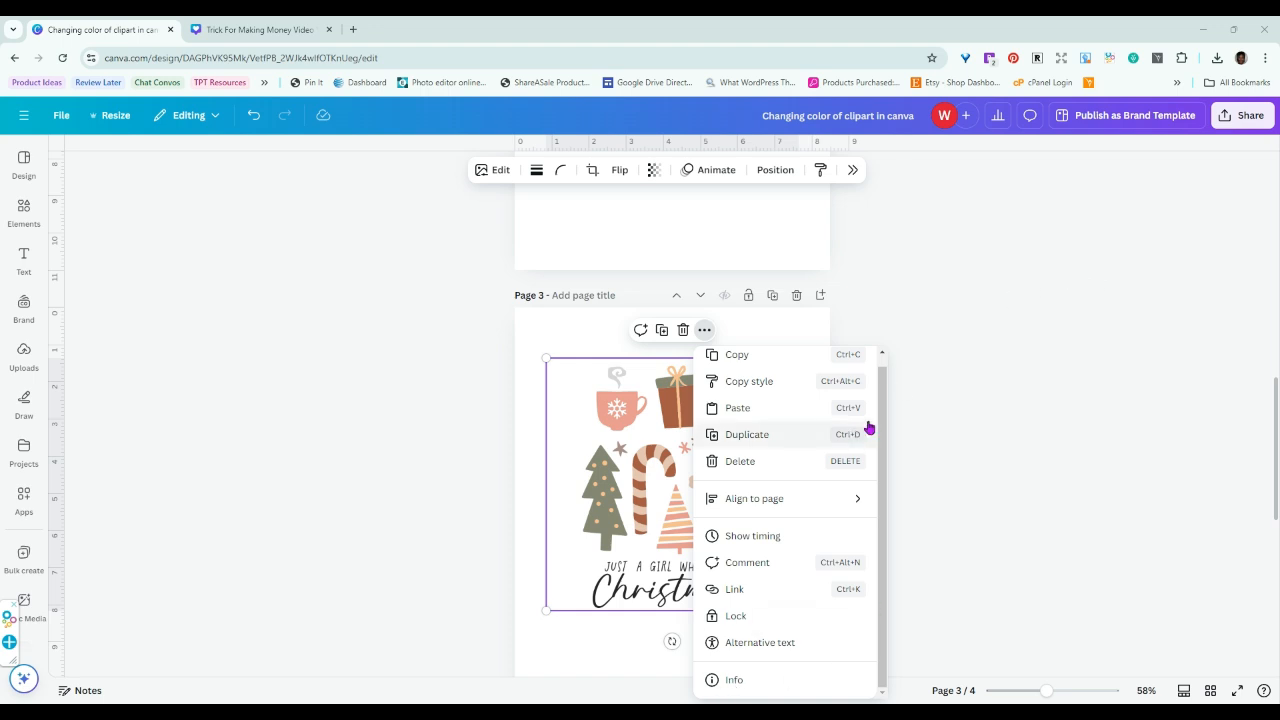
scroll(1008, 334, down, 1)
click(603, 302)
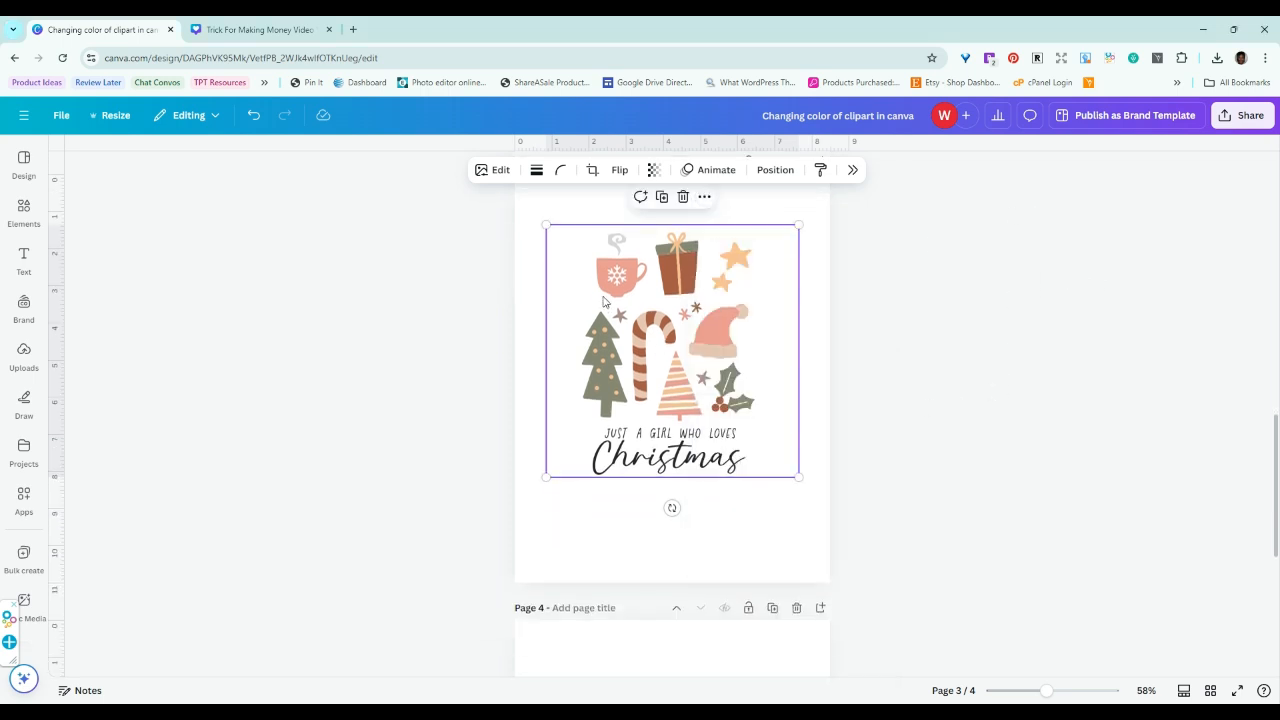
Step: Open the full Filters collection for the Christmas graphic on page 3 and browse to the Vintage group
click(499, 172)
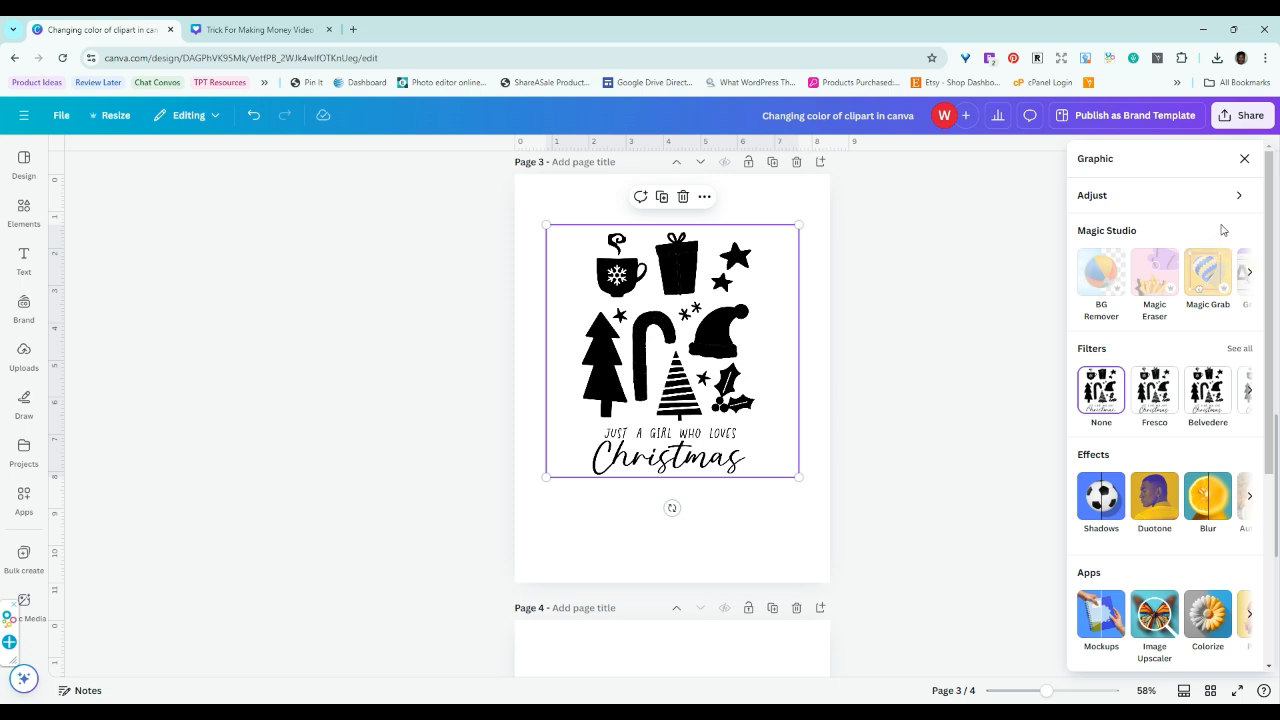
click(1240, 349)
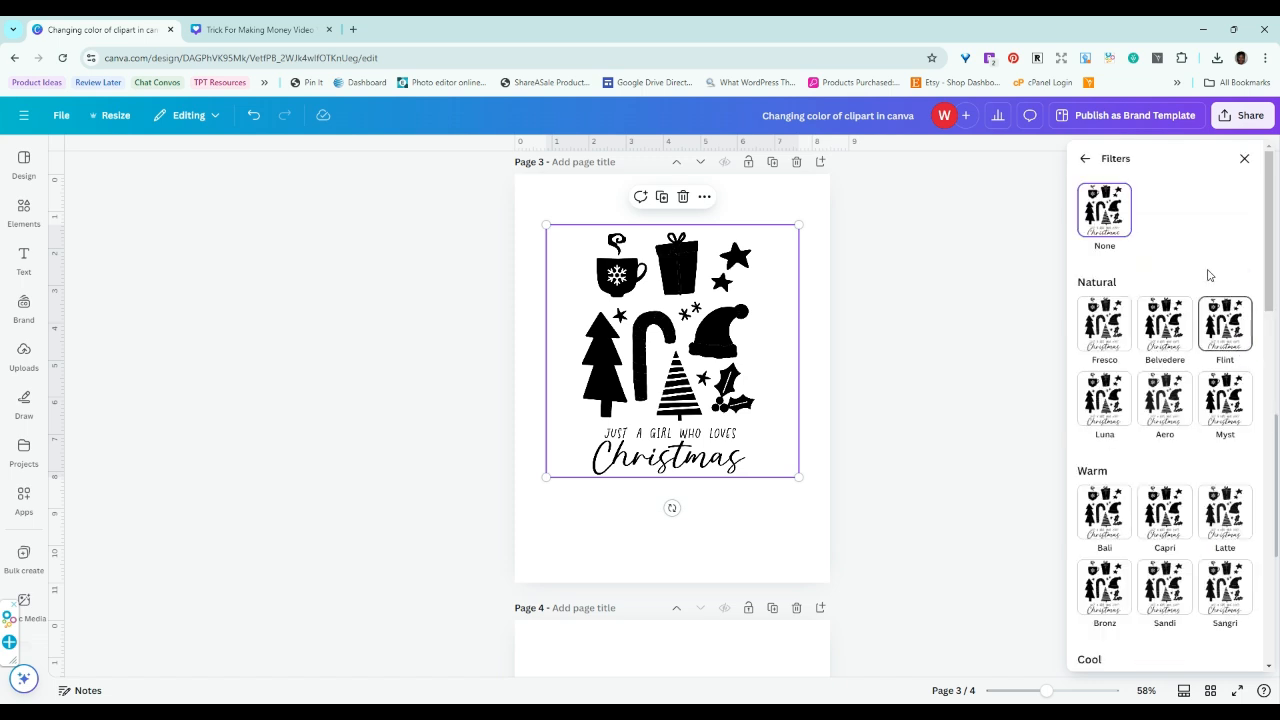
scroll(1211, 280, down, 4)
scroll(1210, 290, down, 5)
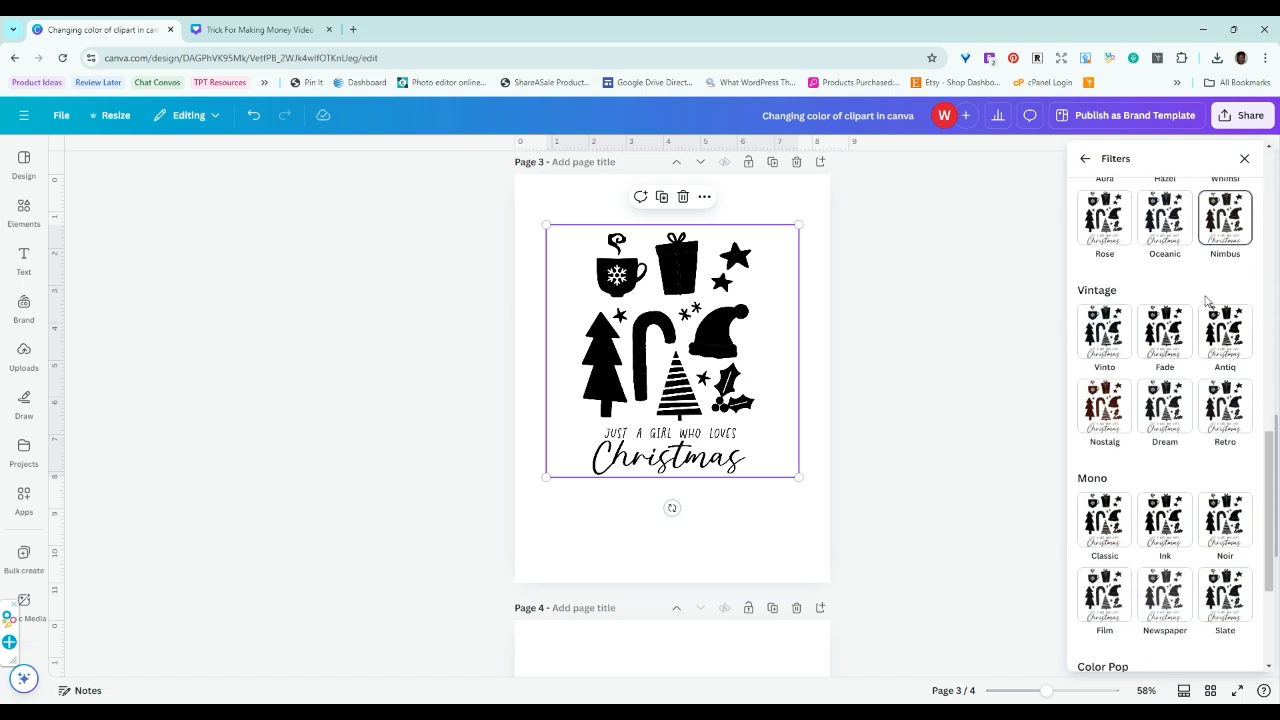
Step: Try the Nostalg filter on page 3's Christmas graphic and reset the filter to None
click(1095, 421)
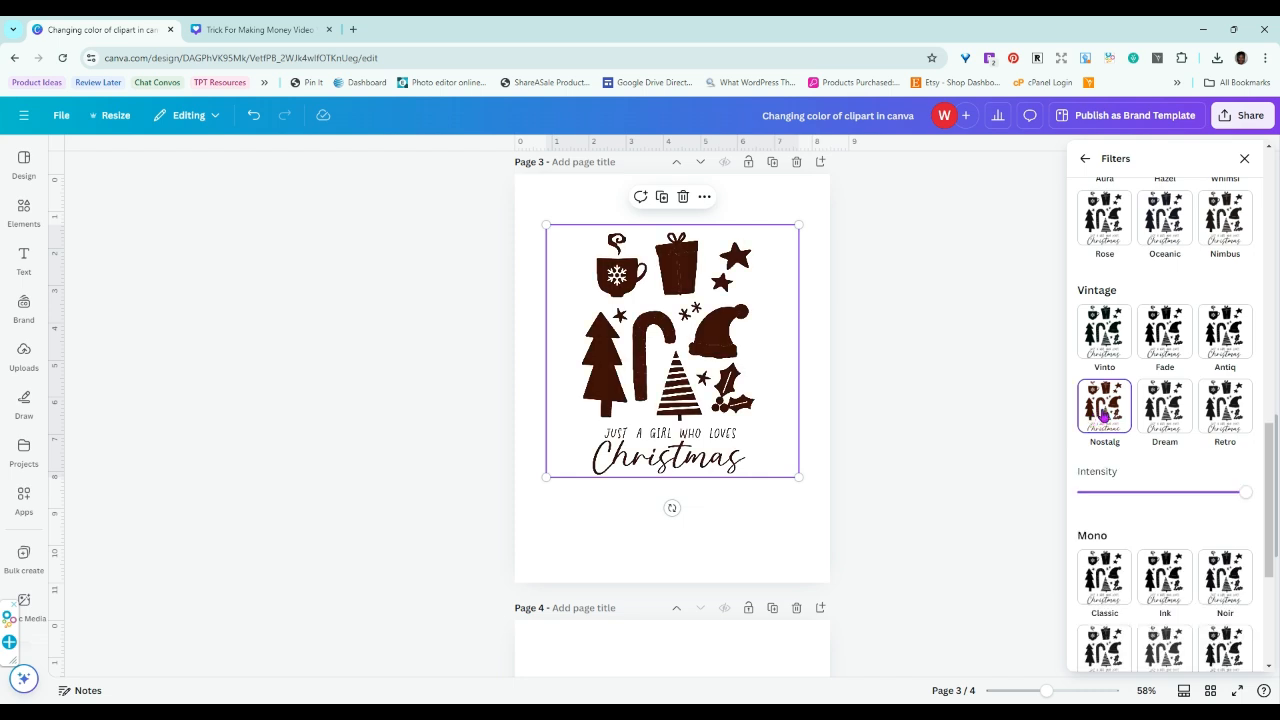
scroll(1231, 250, up, 9)
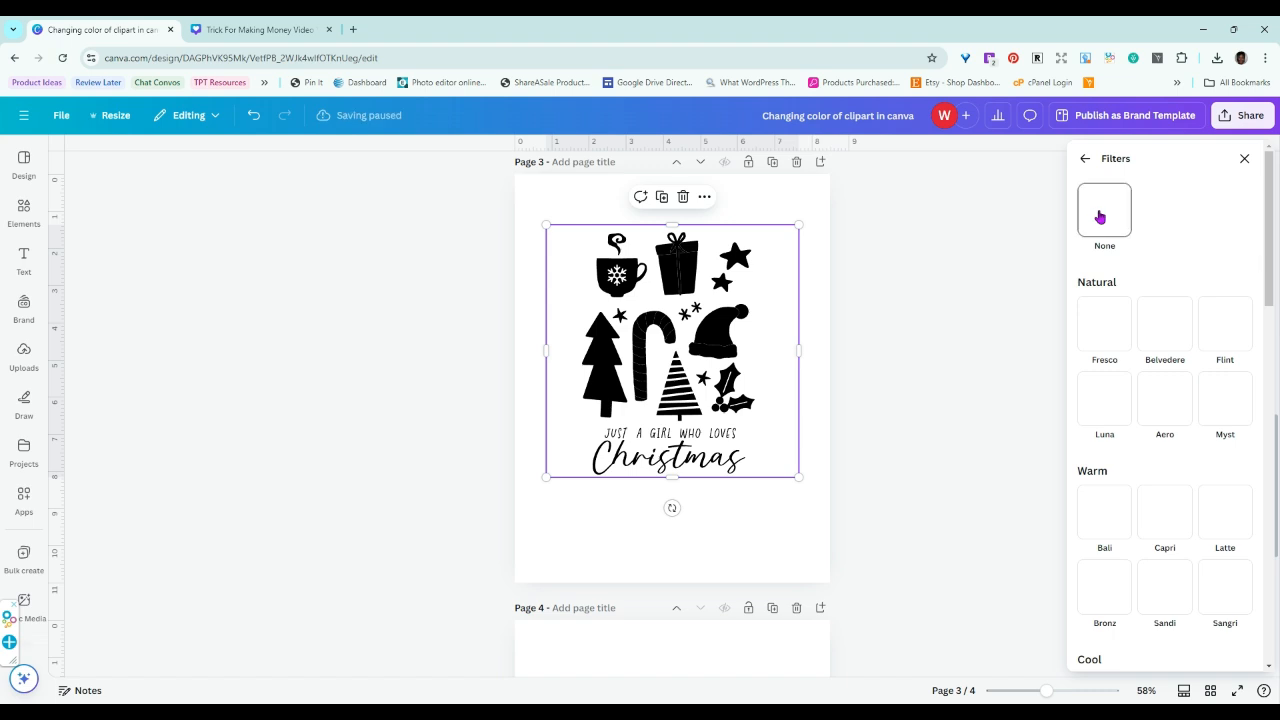
click(1100, 217)
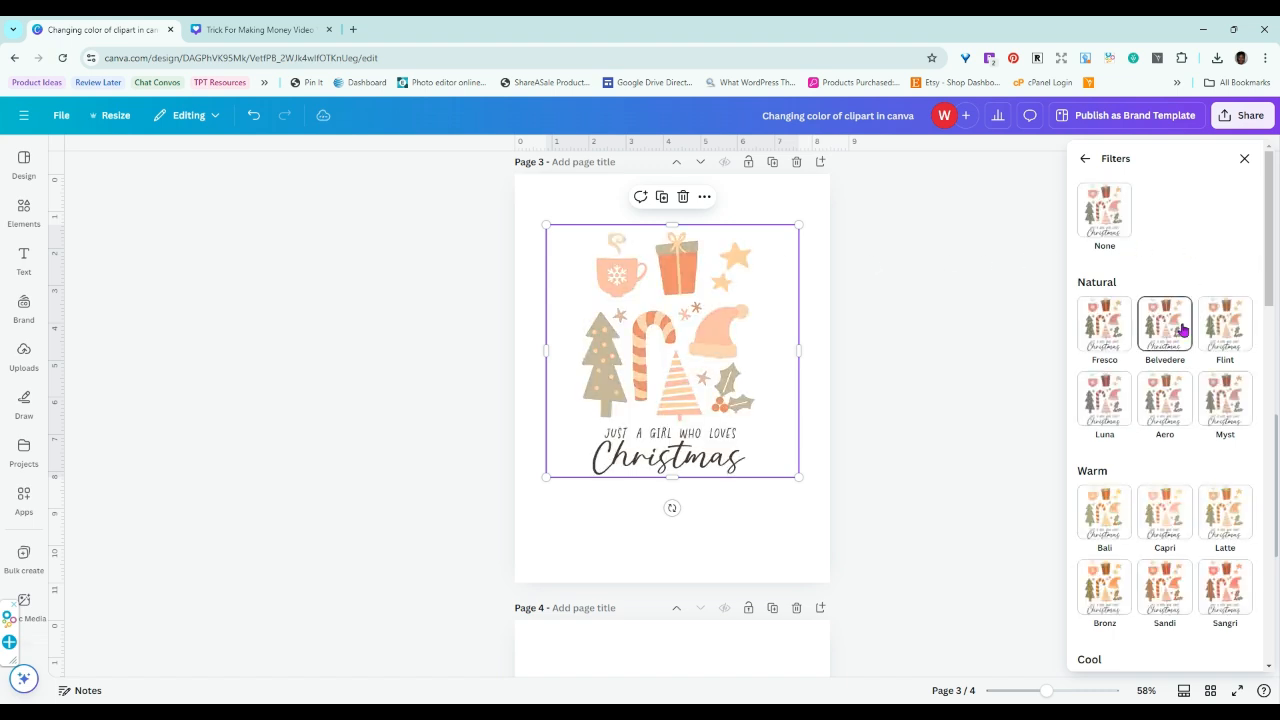
Step: Try the Sangri, Nostalg and Dream filters on page 3's Christmas image
scroll(1180, 331, down, 2)
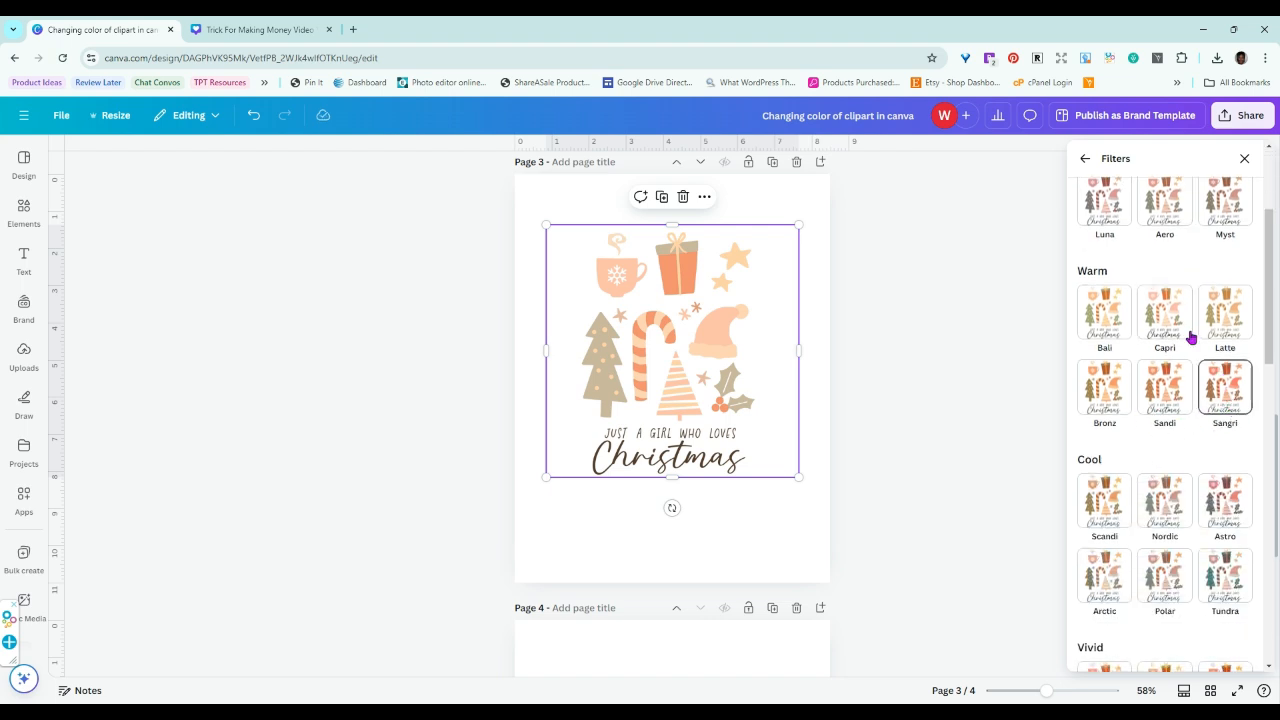
click(1221, 399)
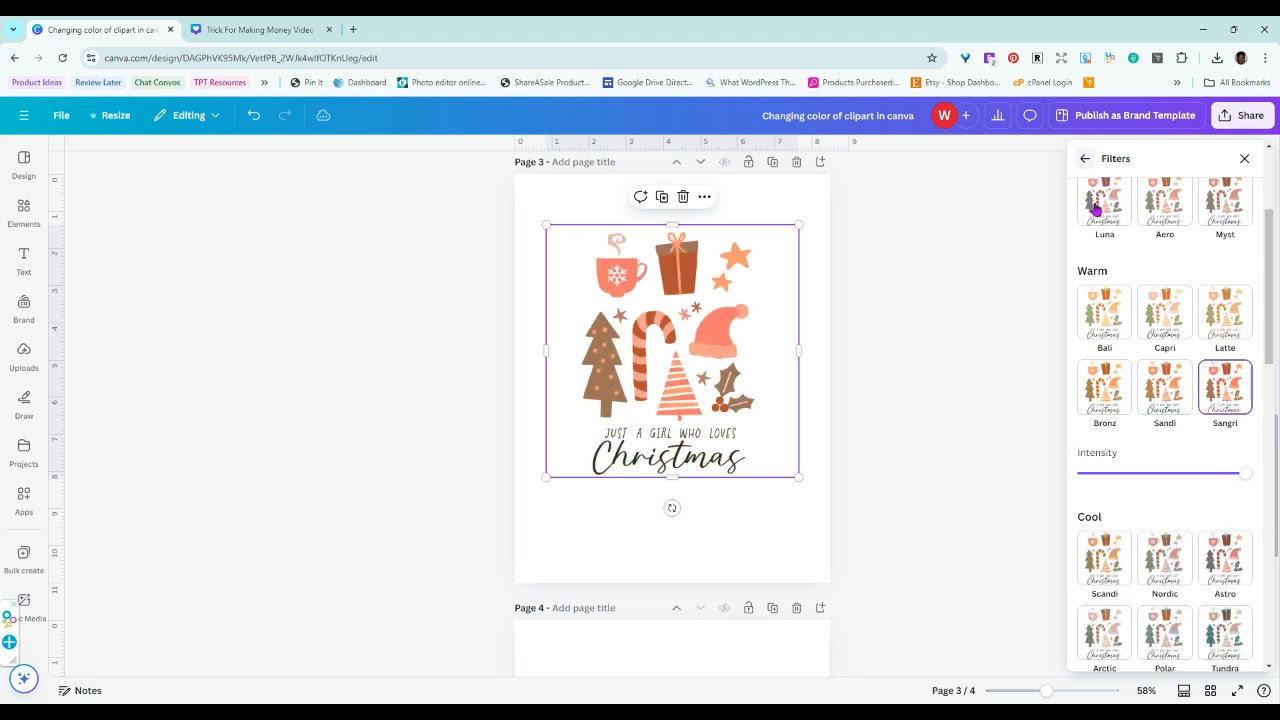
scroll(1214, 472, down, 10)
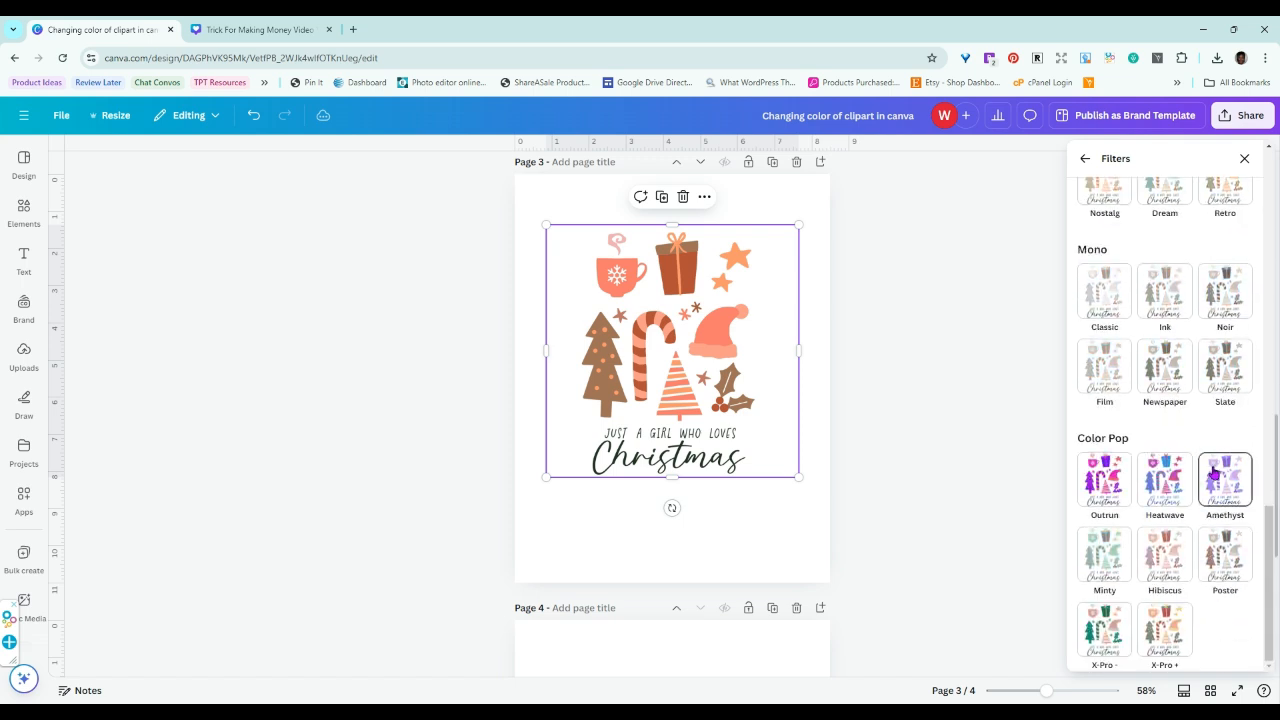
scroll(1214, 472, up, 4)
click(1105, 385)
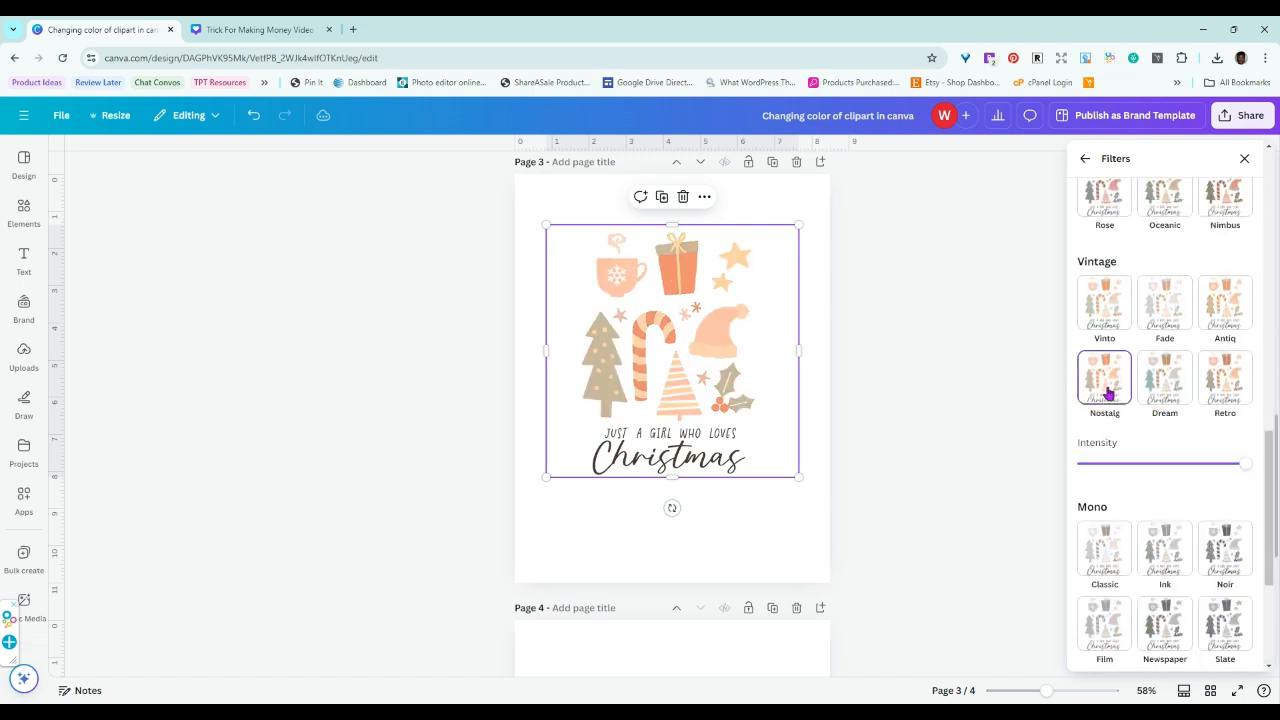
click(1166, 388)
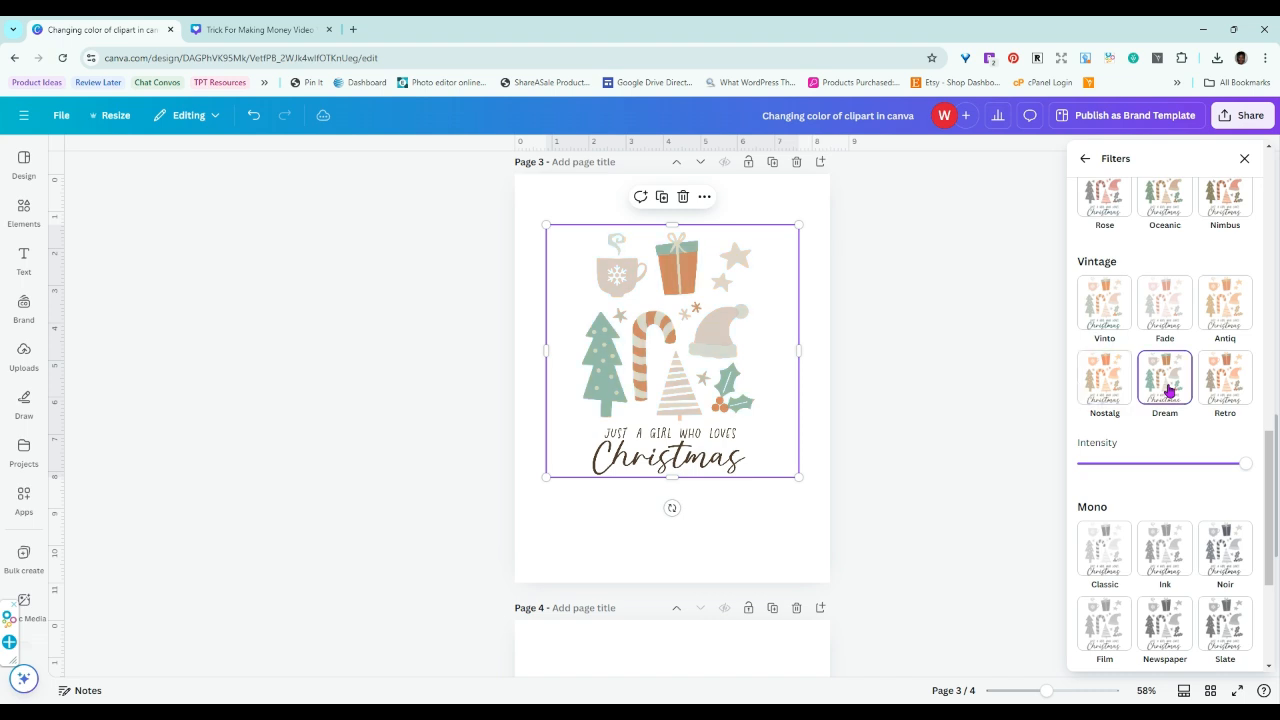
Step: Apply the Whimsi filter from the Soft group to page 3's Christmas image
scroll(1230, 385, up, 3)
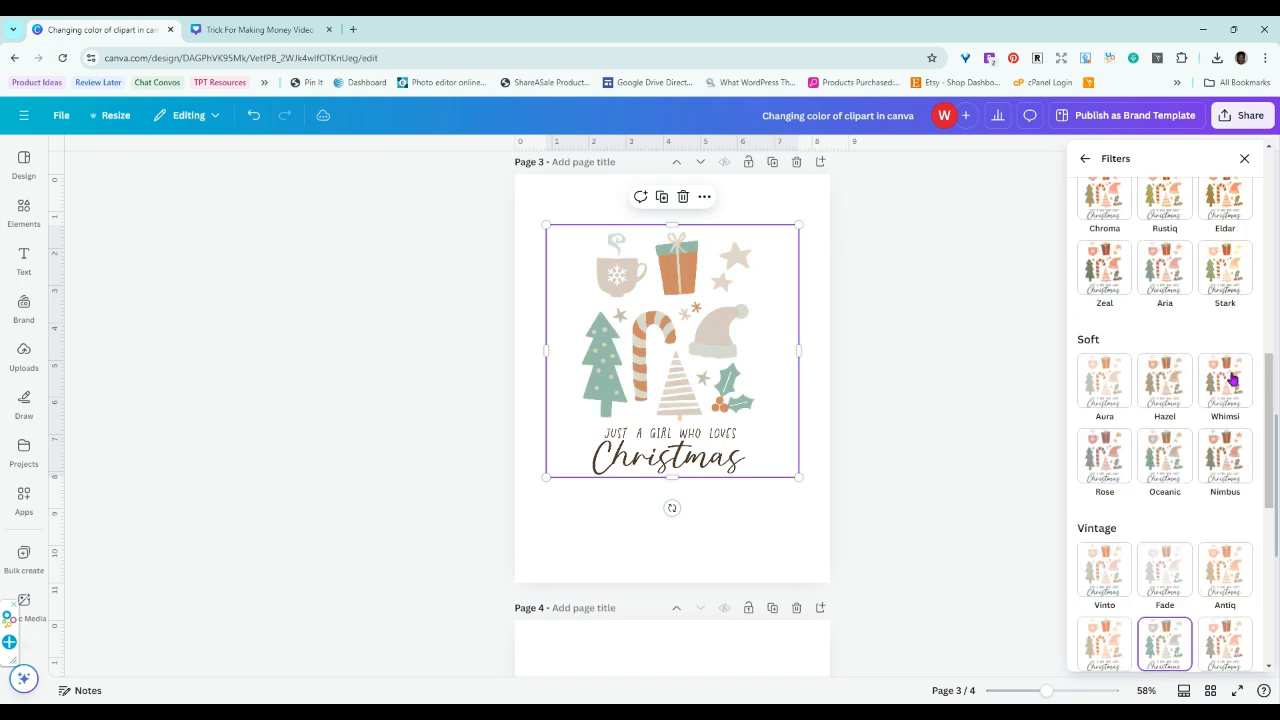
click(1233, 375)
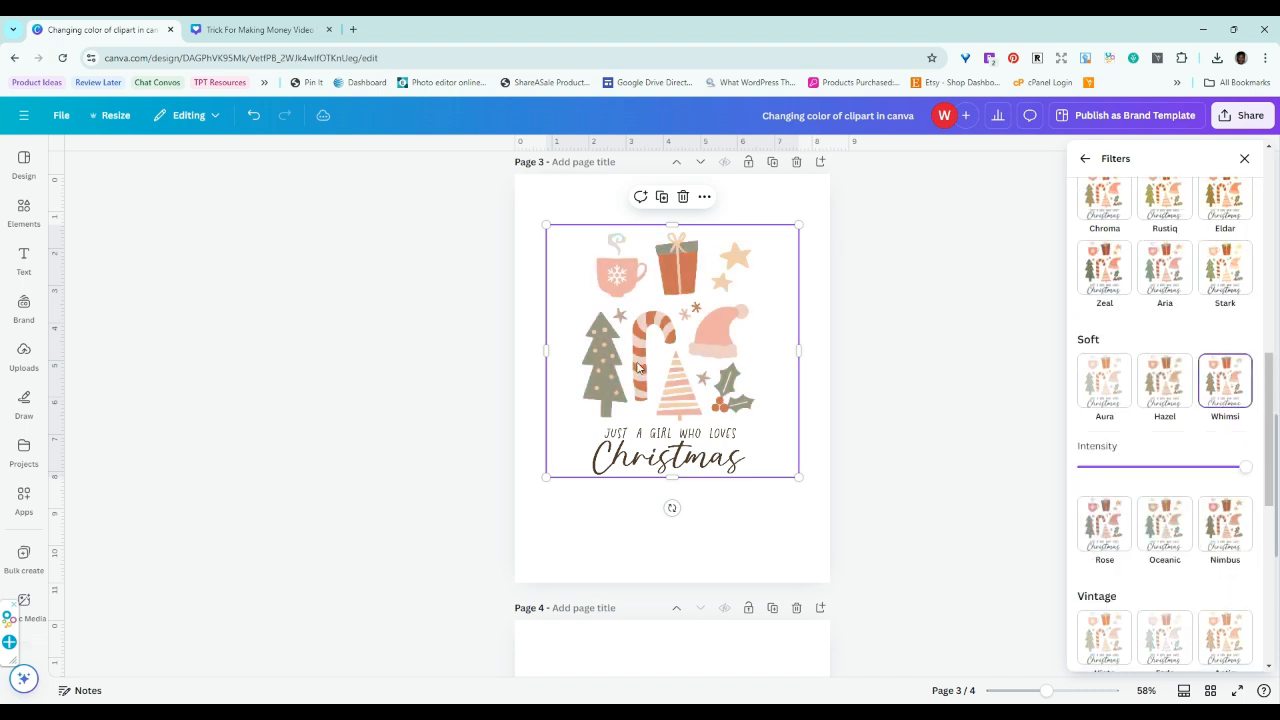
Step: Select the Christmas image on page 4 and open its Adjust settings at the Color edit controls
scroll(650, 372, down, 3)
scroll(650, 372, down, 1)
click(709, 467)
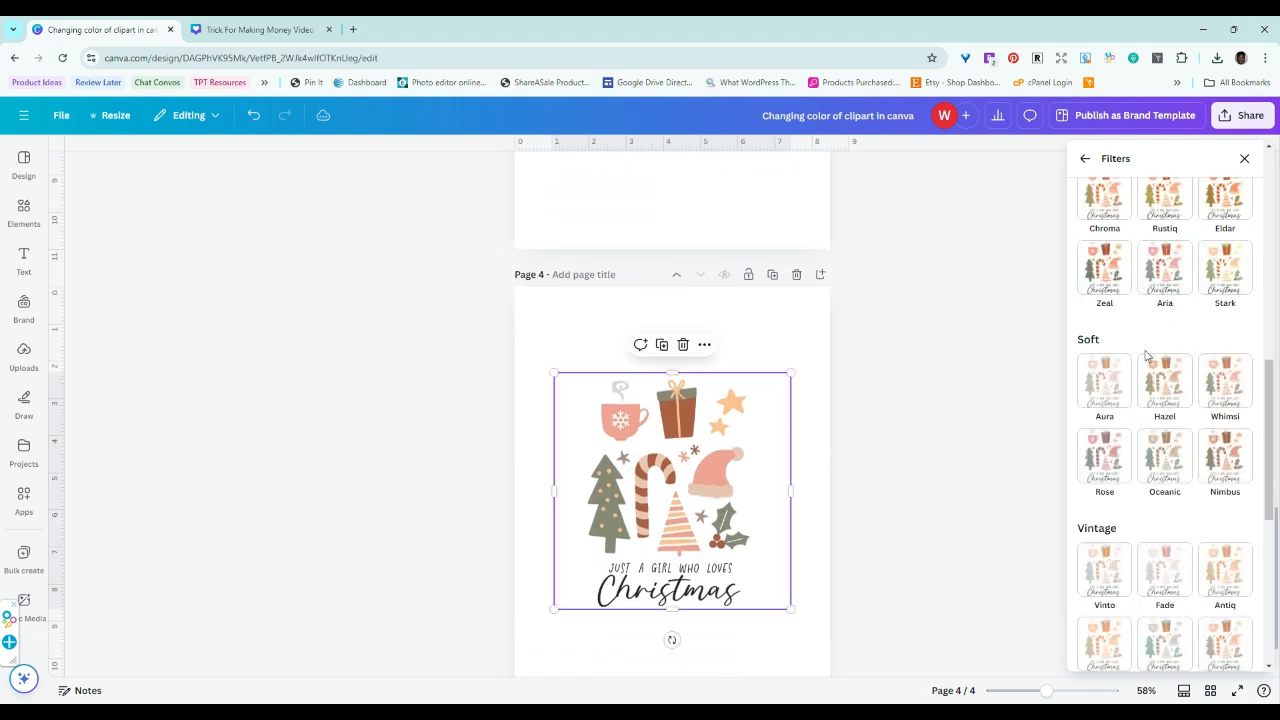
click(1086, 161)
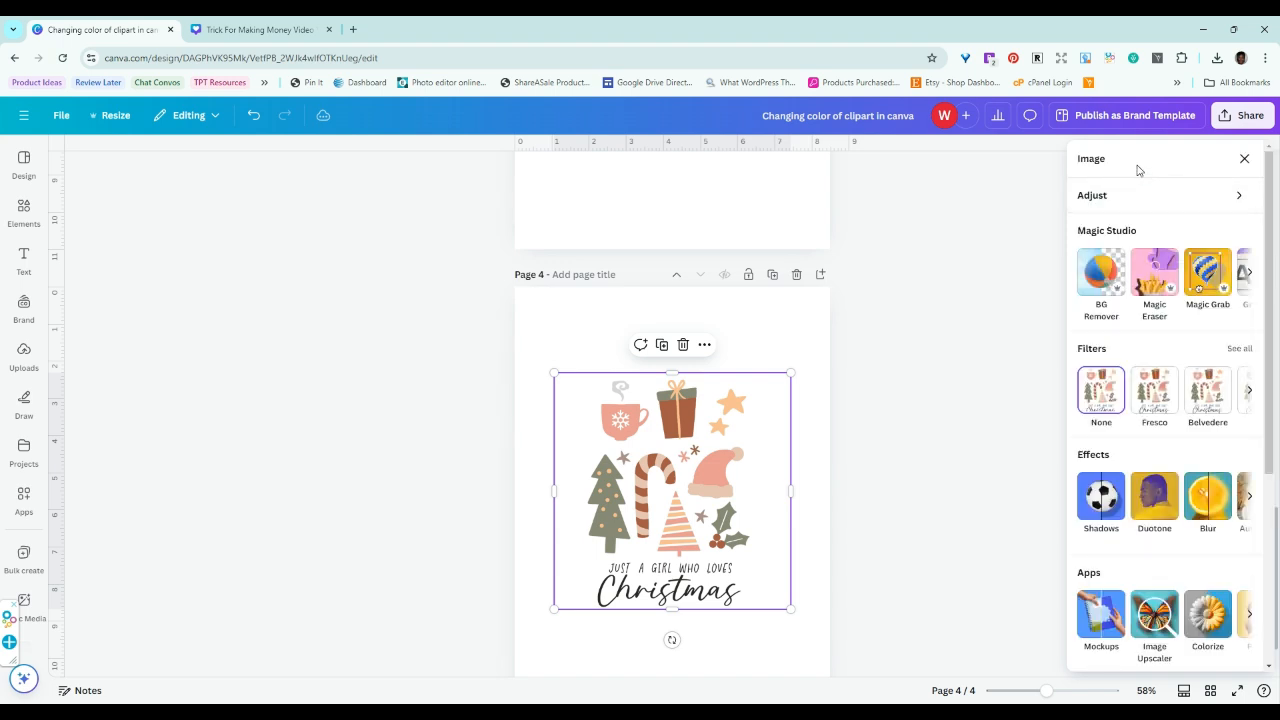
click(1103, 200)
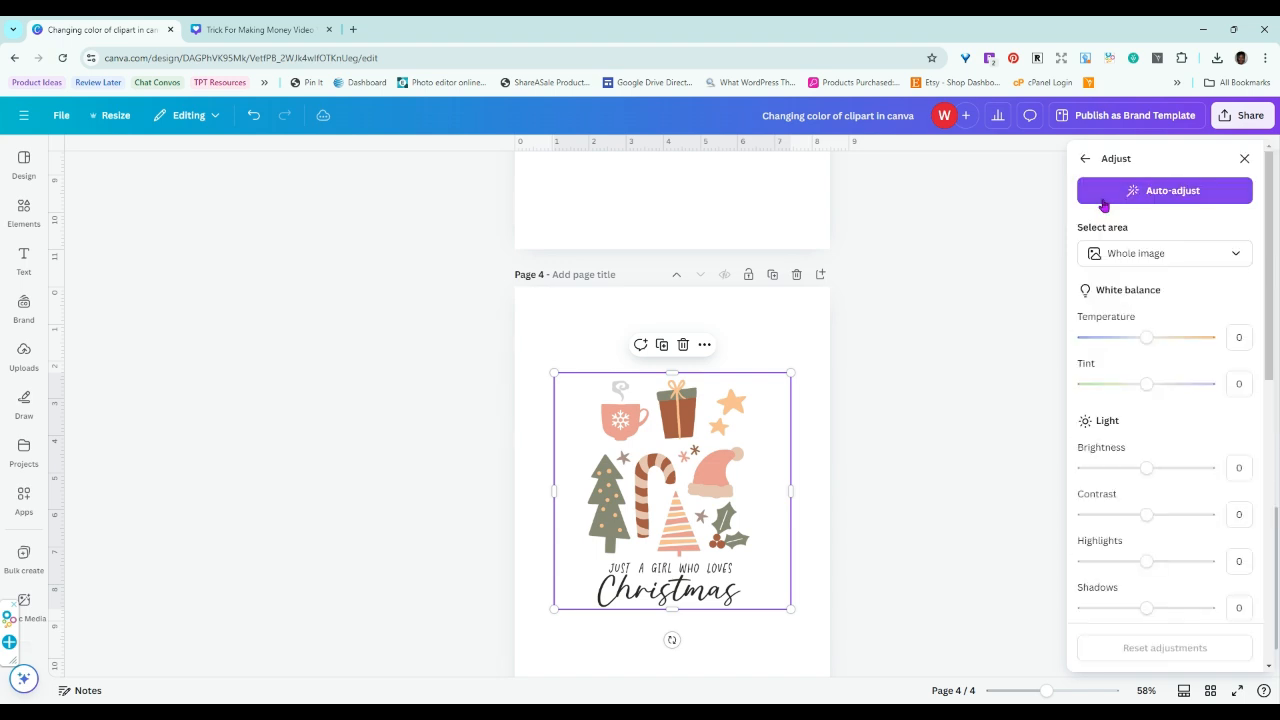
scroll(1123, 414, down, 4)
scroll(1134, 409, up, 3)
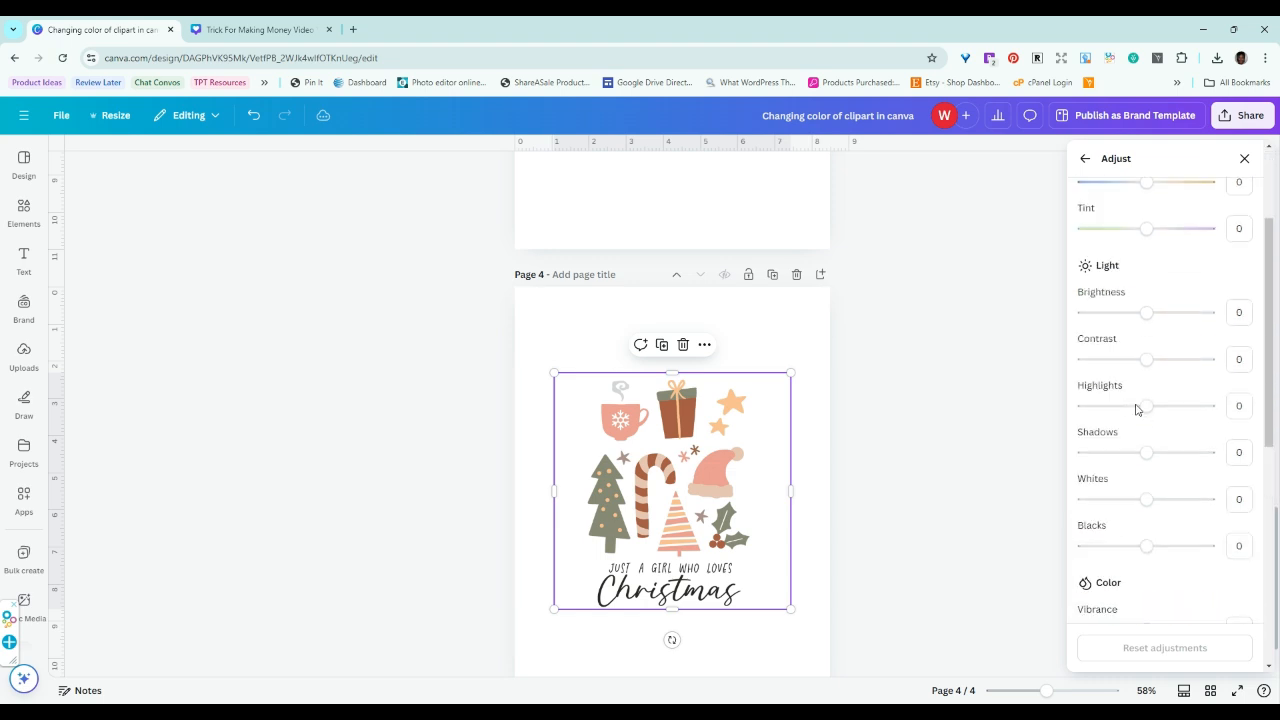
mouse_move(1146, 270)
mouse_down()
mouse_move(1189, 272)
mouse_move(1110, 268)
mouse_move(1195, 282)
mouse_move(1097, 280)
mouse_move(1146, 284)
mouse_up()
scroll(1149, 414, down, 4)
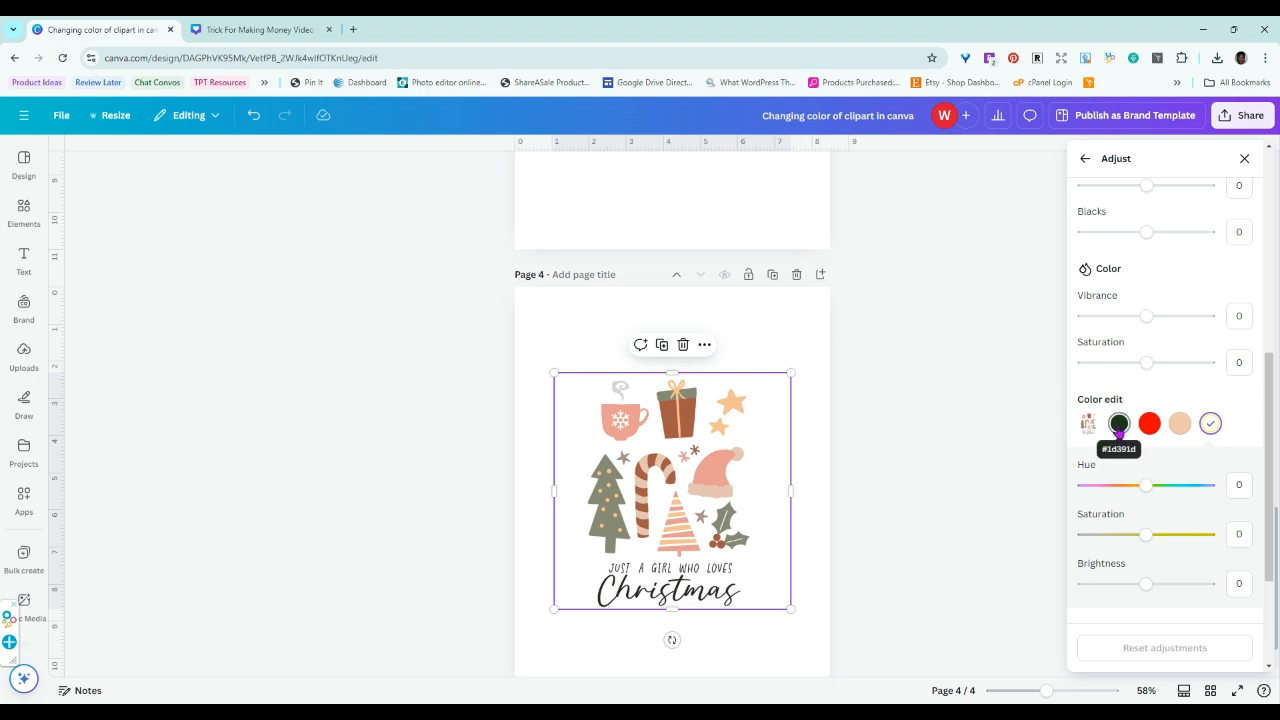
Step: Adjust the dark green tone (#1d391d) of page 4's Christmas image with Color edit: Hue -76, Saturation 58, Brightness 10
click(1119, 426)
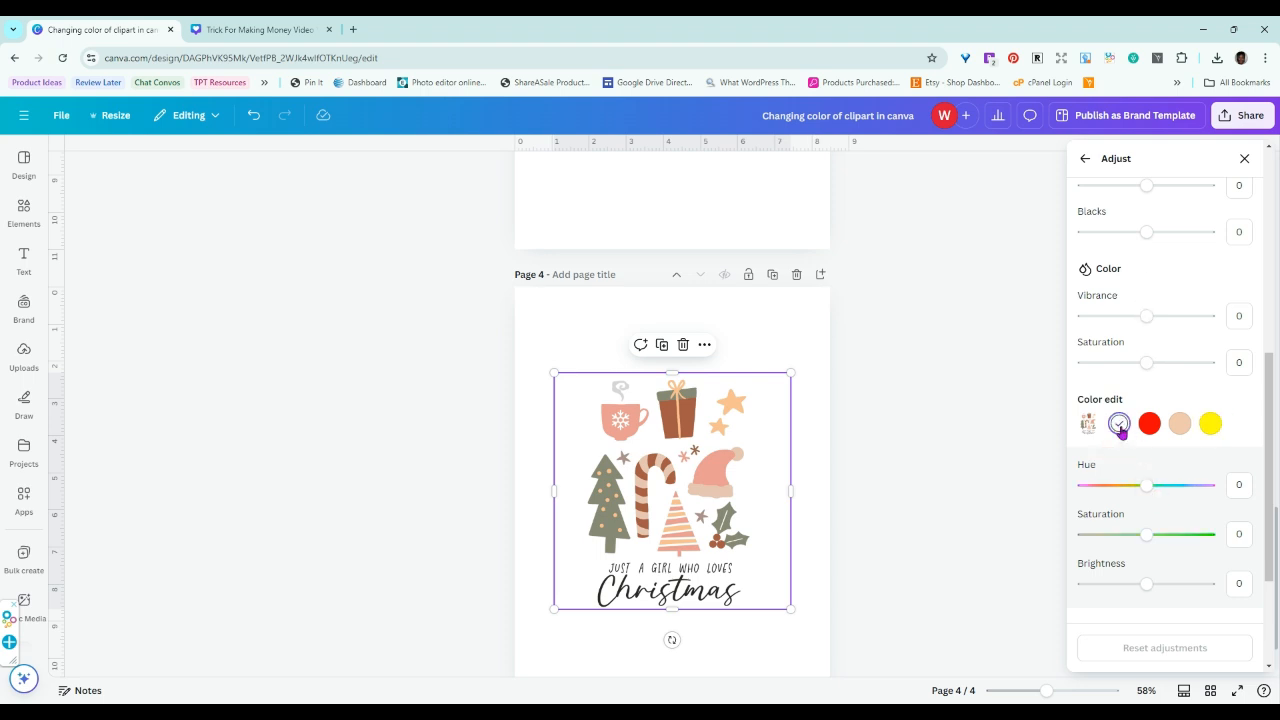
drag(1147, 487, 1098, 491)
drag(1149, 540, 1184, 545)
mouse_move(1146, 584)
mouse_down()
mouse_move(1194, 594)
mouse_move(1143, 597)
mouse_up()
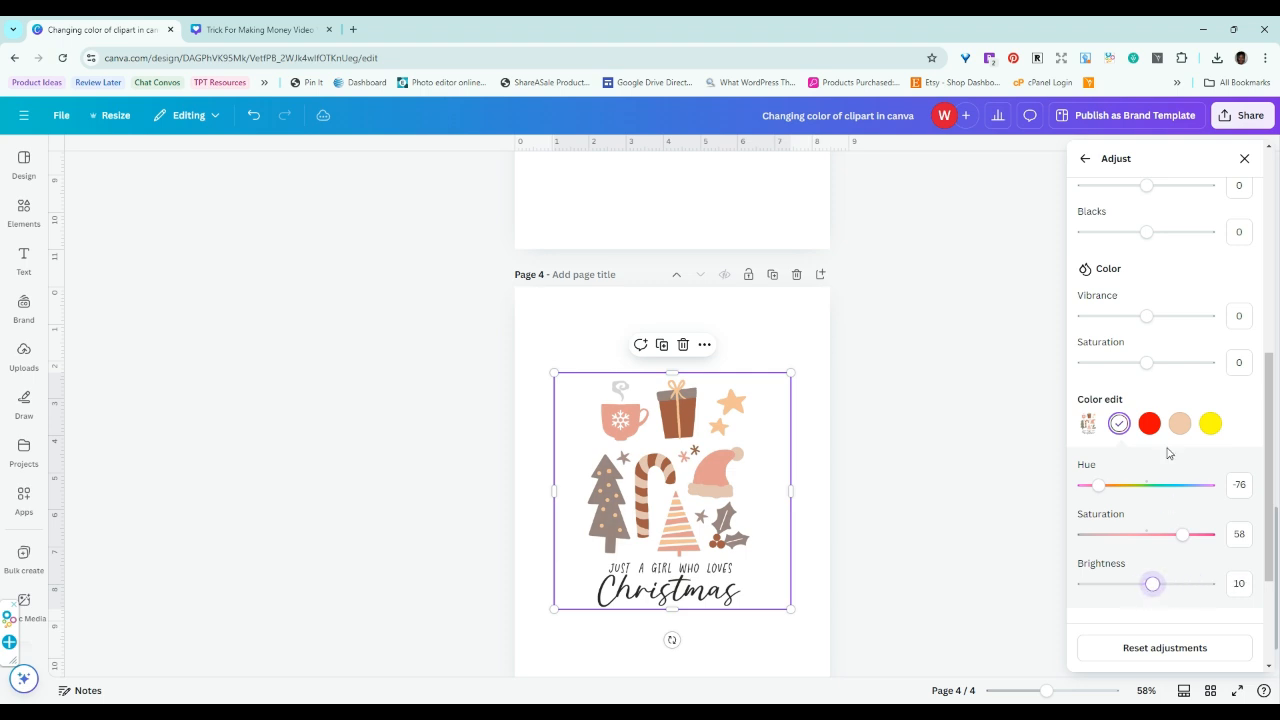
Step: Shift the red tone of page 4's Christmas image to green with Color edit: Hue 72, Saturation 49
click(1153, 427)
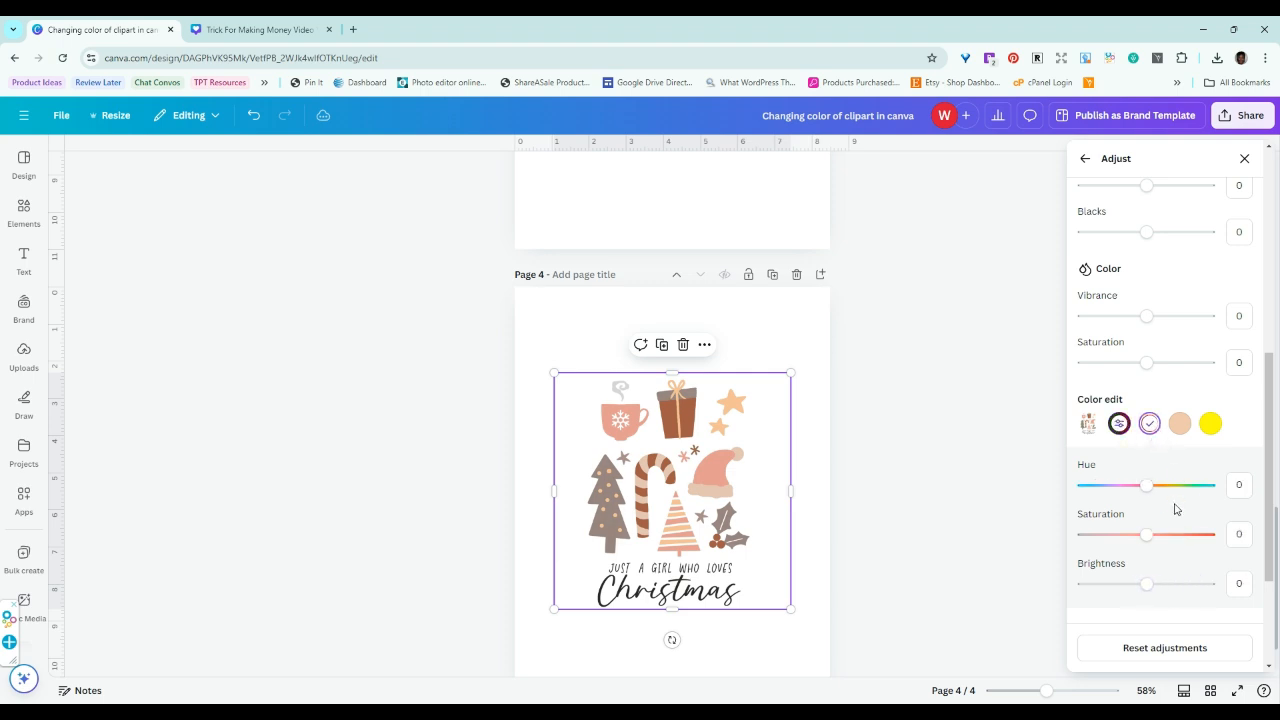
drag(1143, 487, 1194, 500)
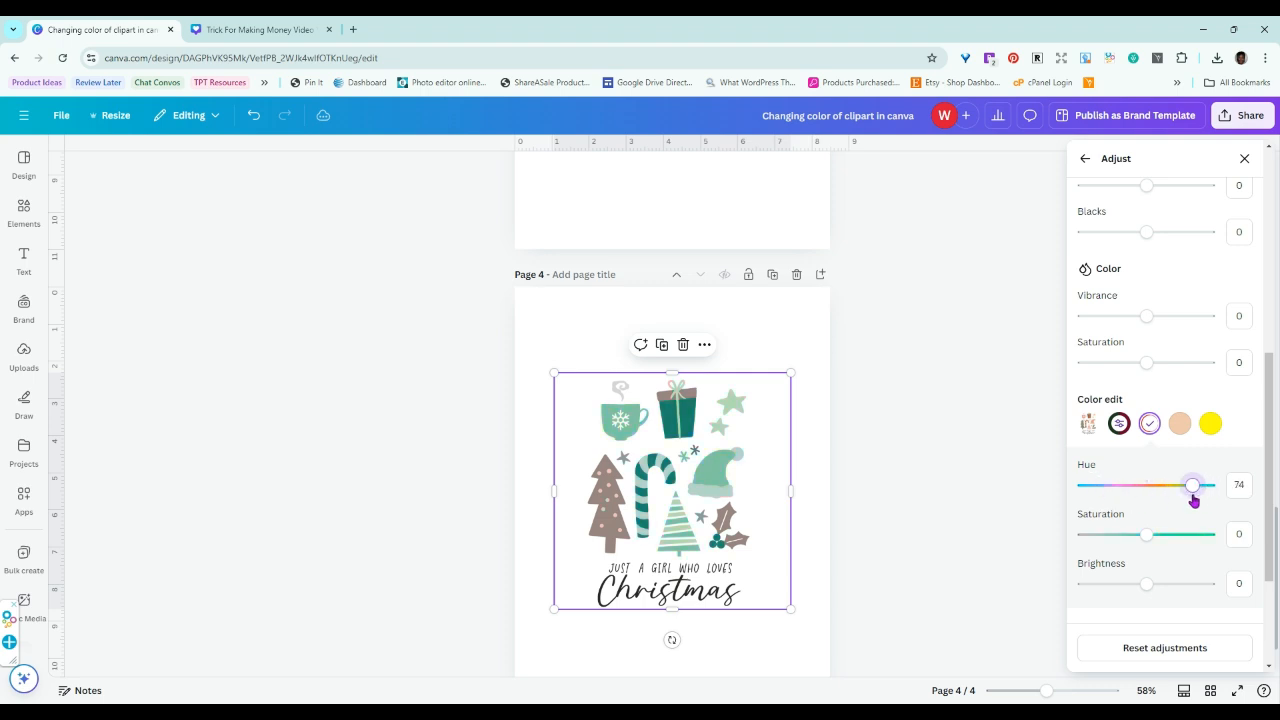
drag(1146, 535, 1178, 537)
scroll(1196, 446, down, 2)
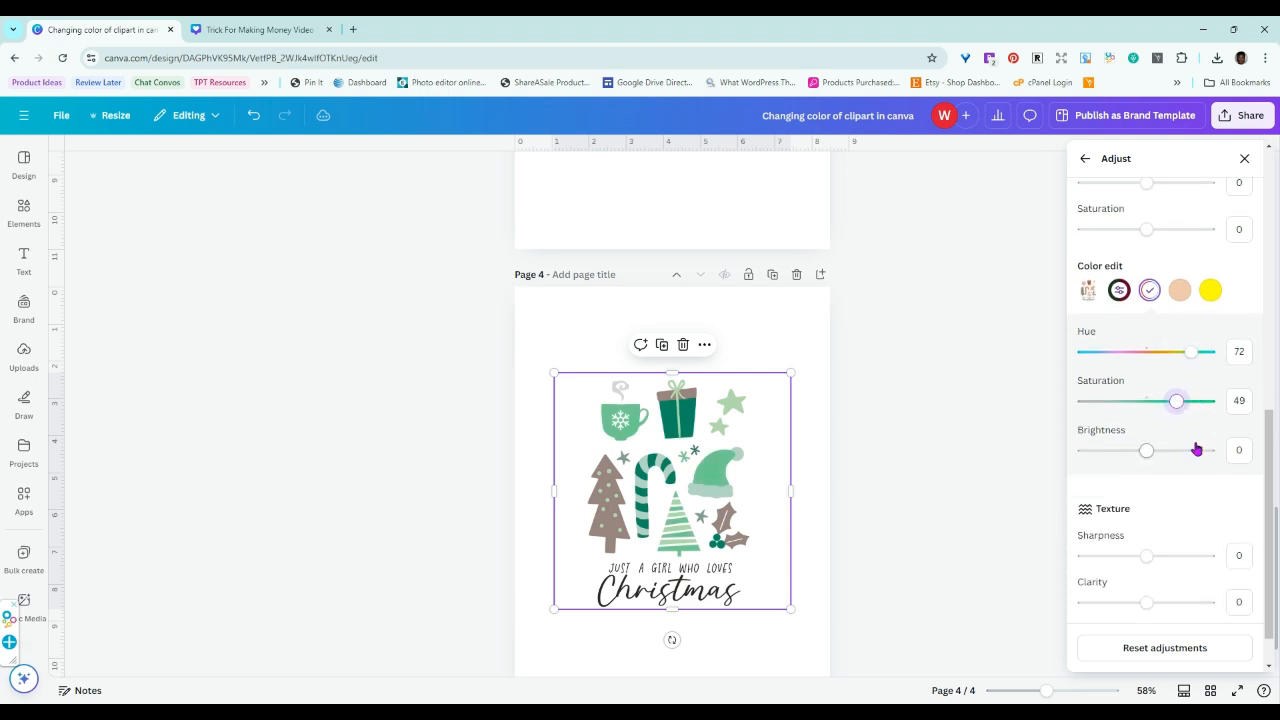
scroll(1194, 440, up, 1)
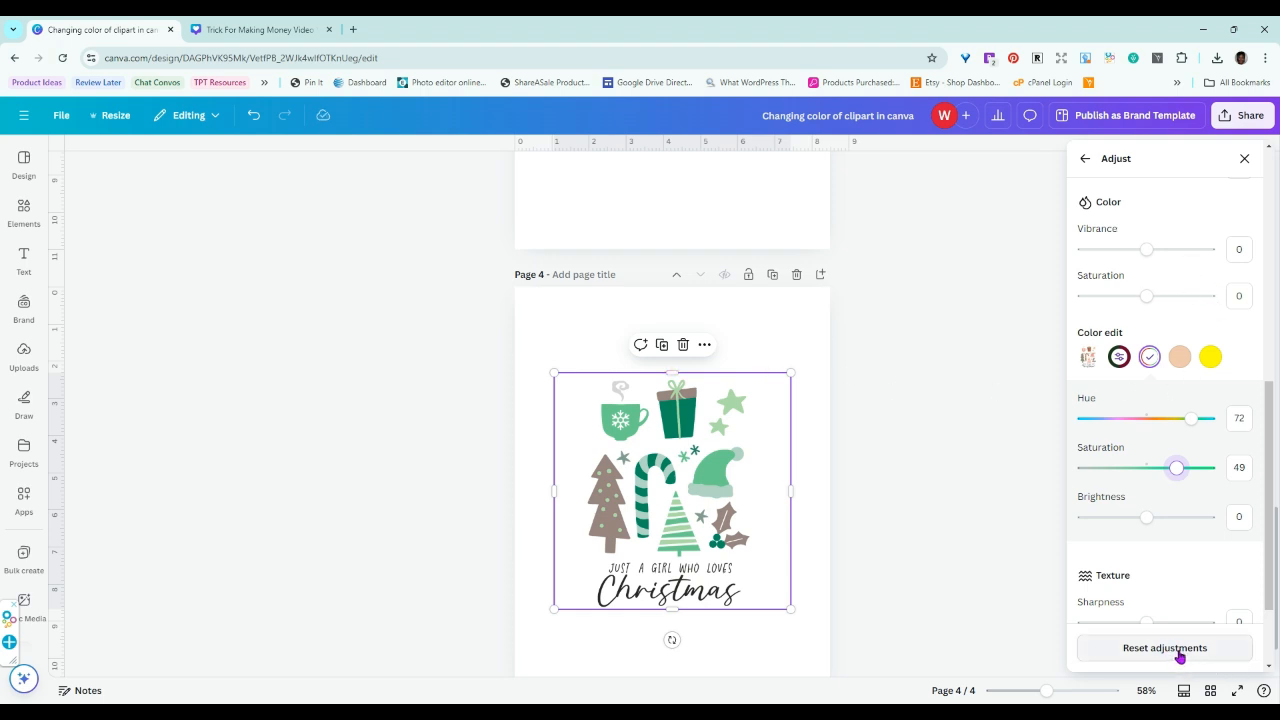
Step: Compare the recolored Christmas images on pages 3 and 4, nudging page 4's image slightly to the left
scroll(797, 466, up, 8)
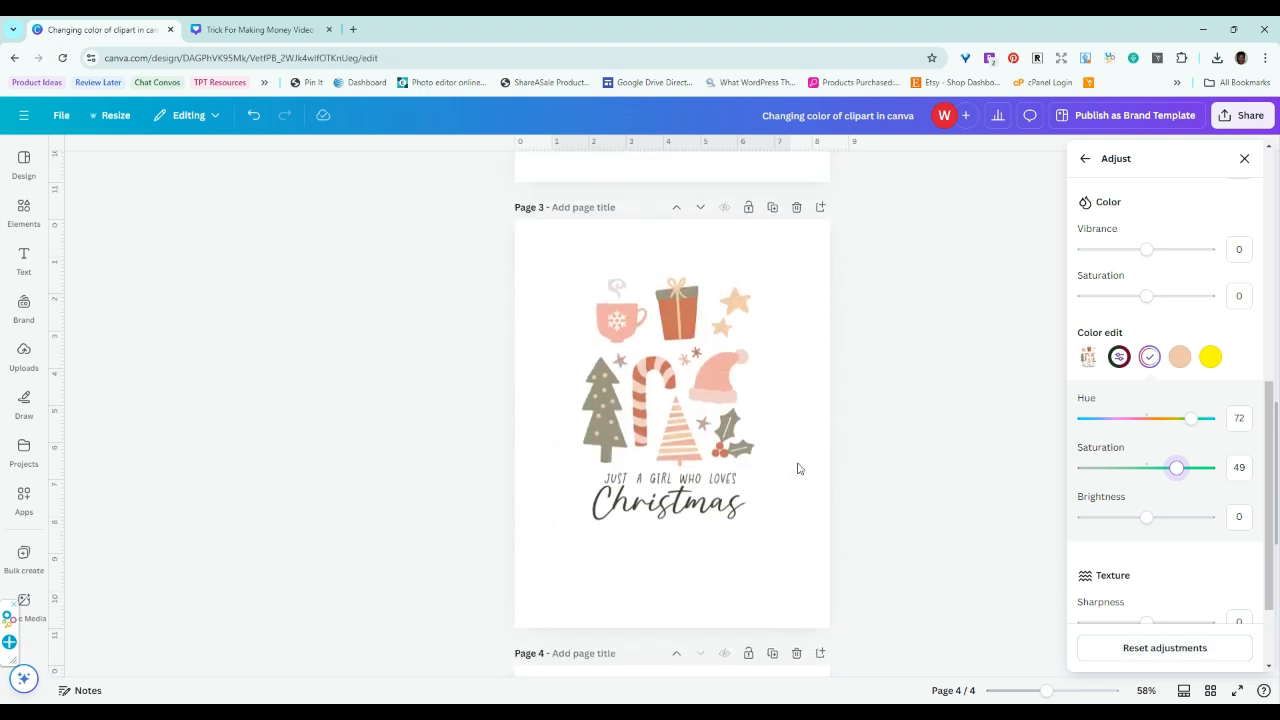
scroll(796, 476, down, 5)
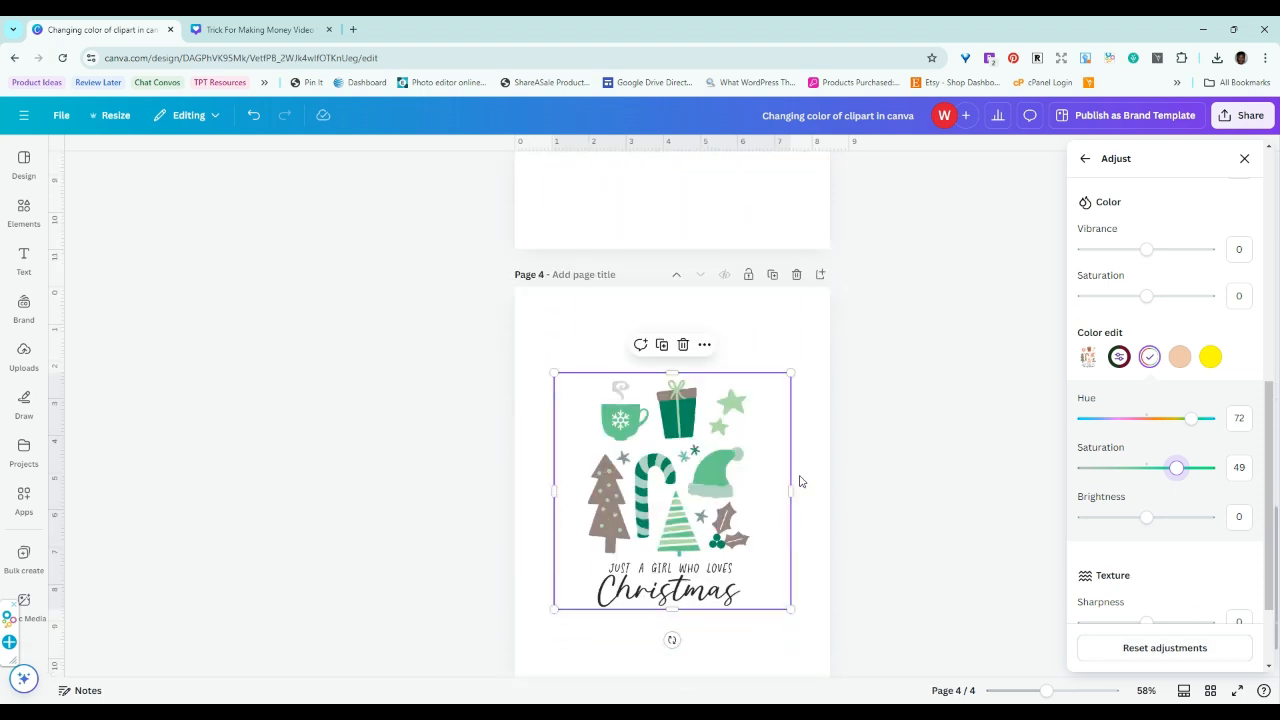
drag(670, 418, 676, 426)
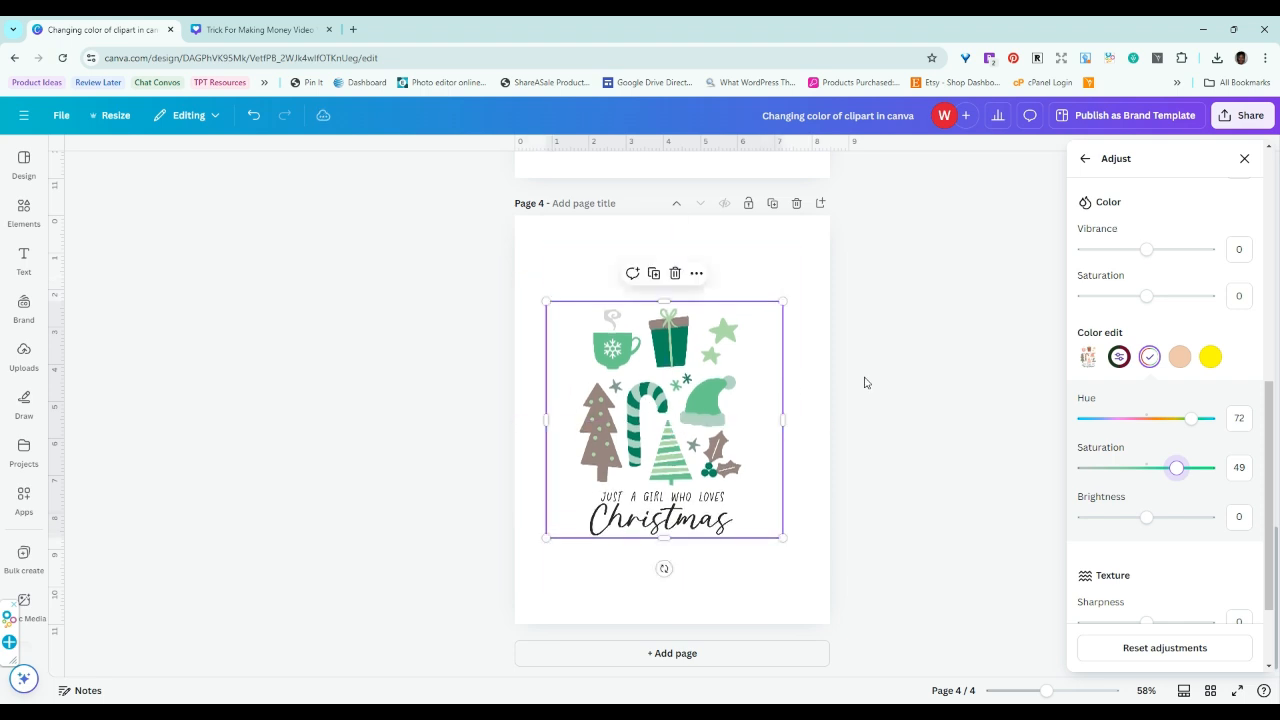
scroll(886, 400, up, 4)
scroll(876, 350, down, 3)
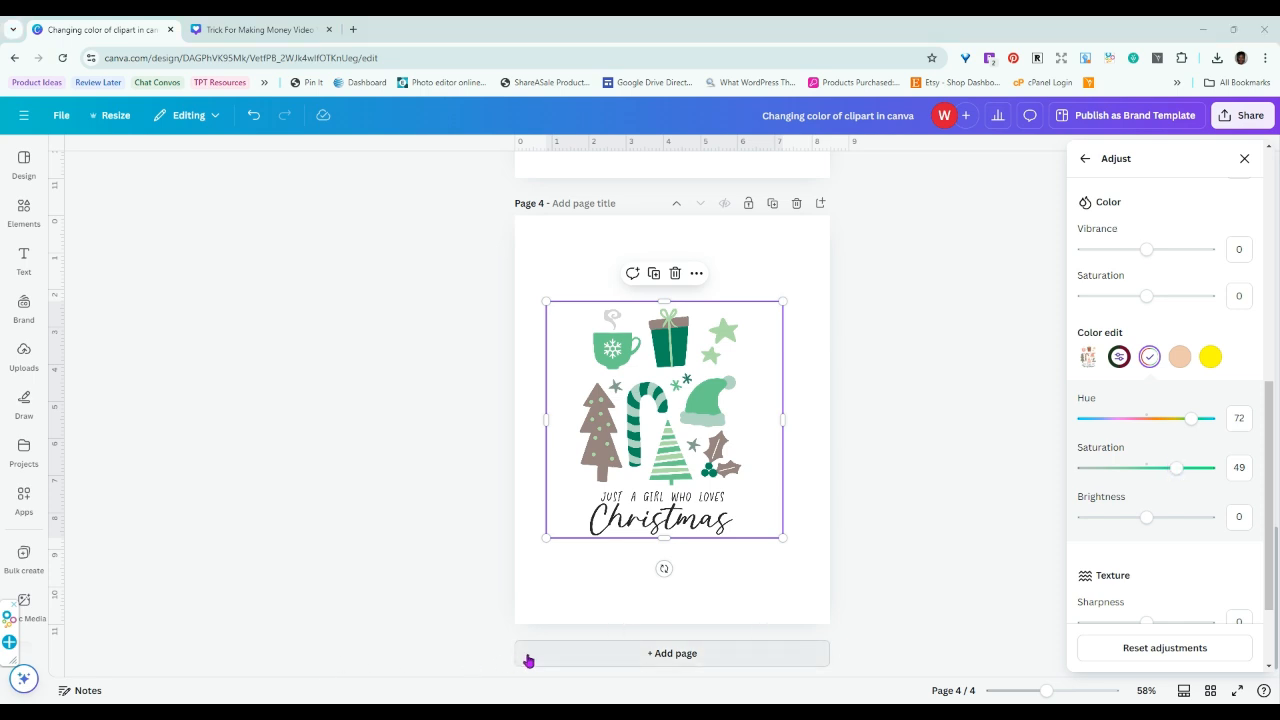
Step: Add a blank page 5 and search the elements library for "christmas", limited to graphics
click(629, 663)
click(23, 206)
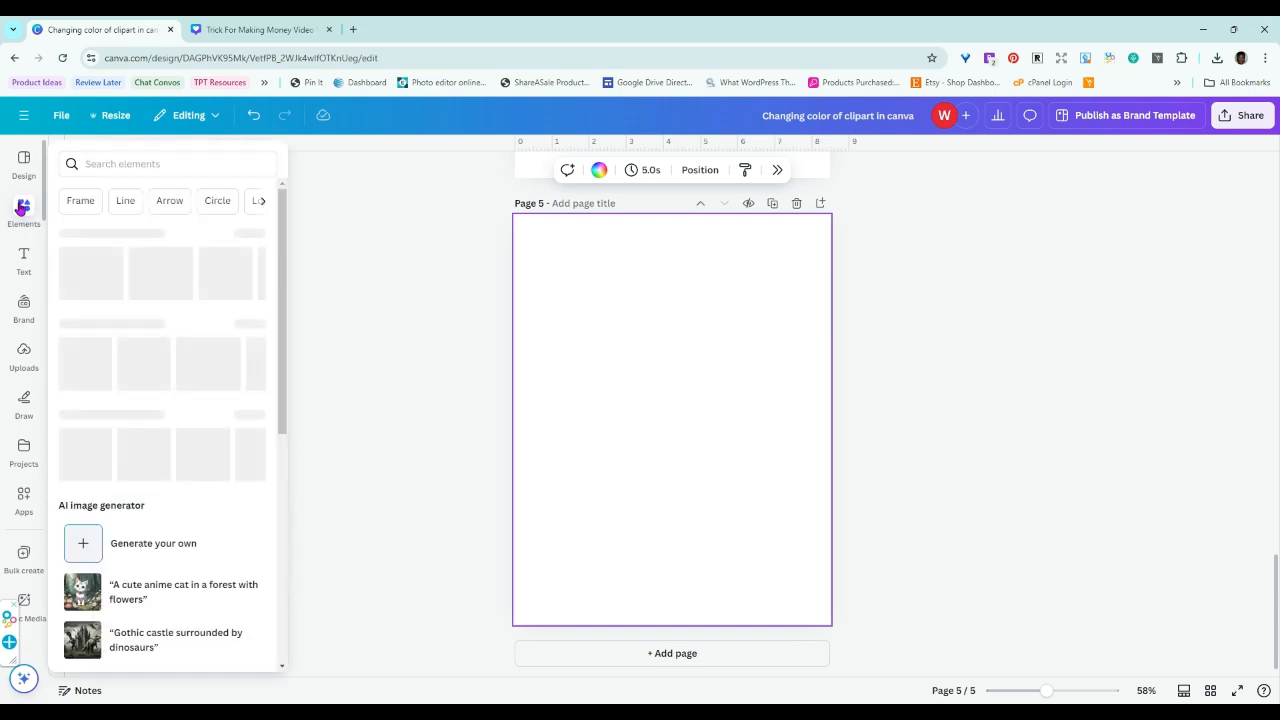
click(136, 161)
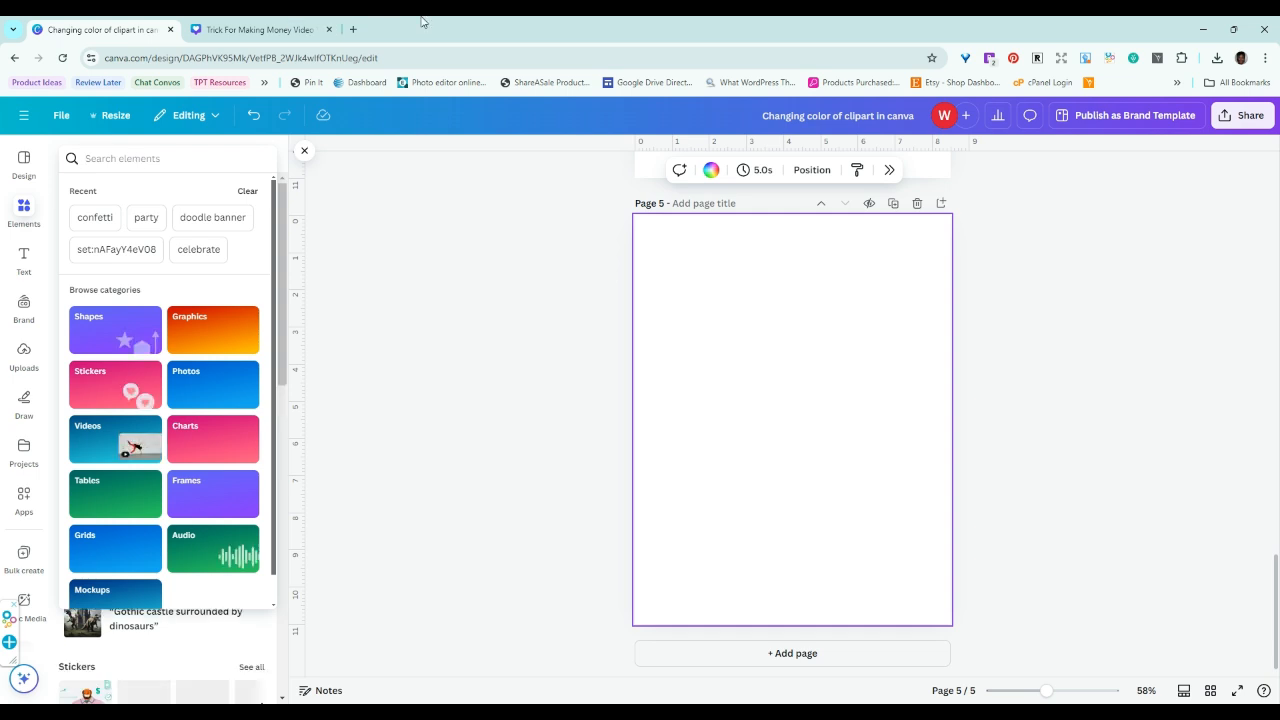
text(christmas)
key(Return)
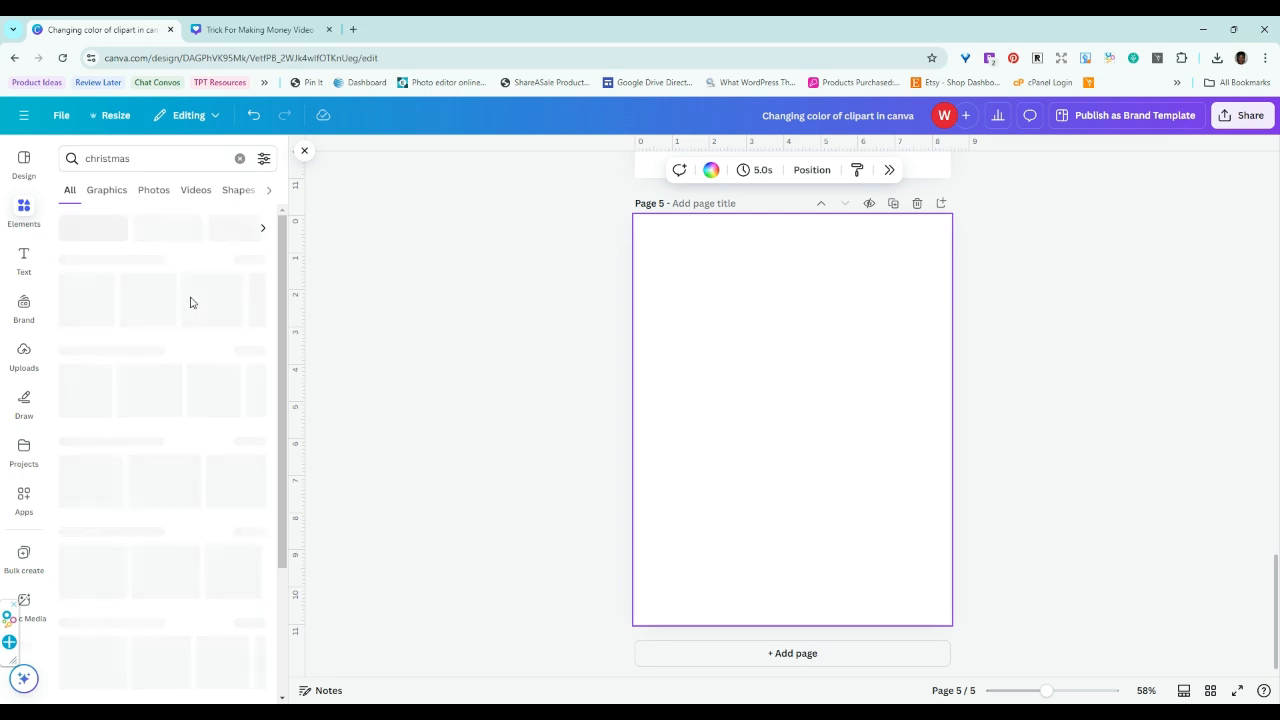
click(108, 190)
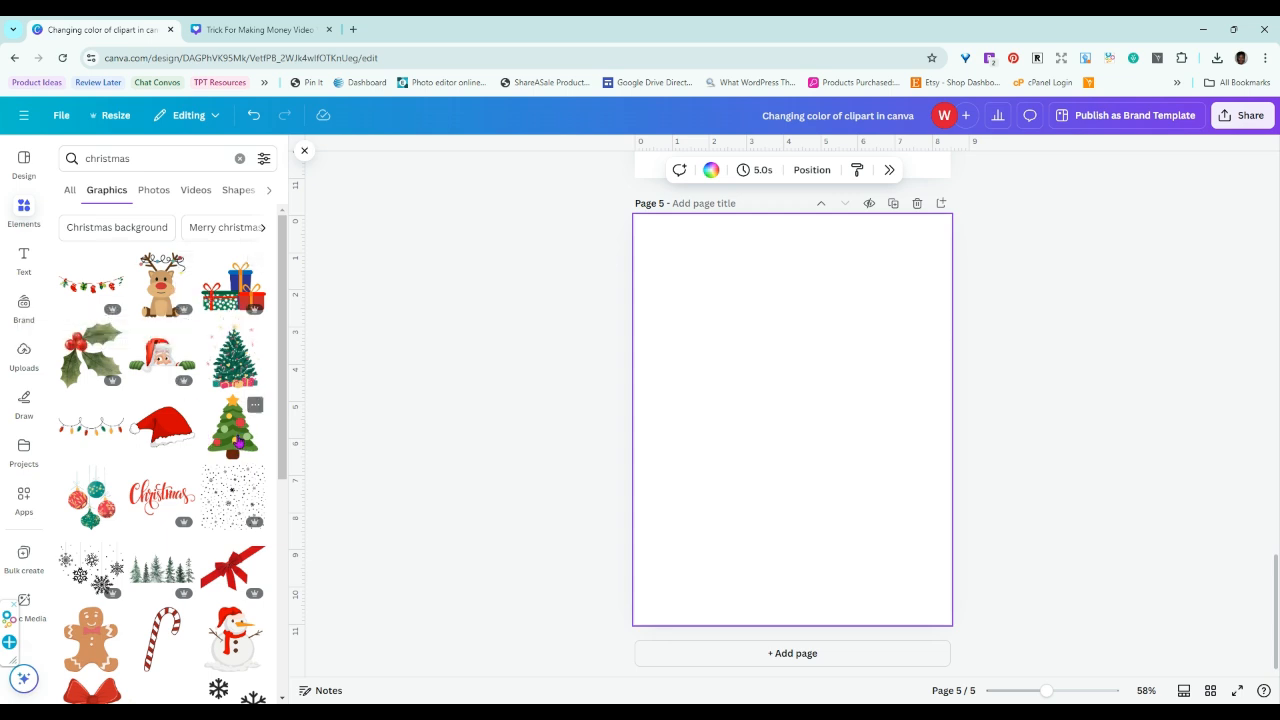
Step: Add the decorated Christmas tree graphic with a star to page 5, enlarging it and centering it on the page
click(237, 437)
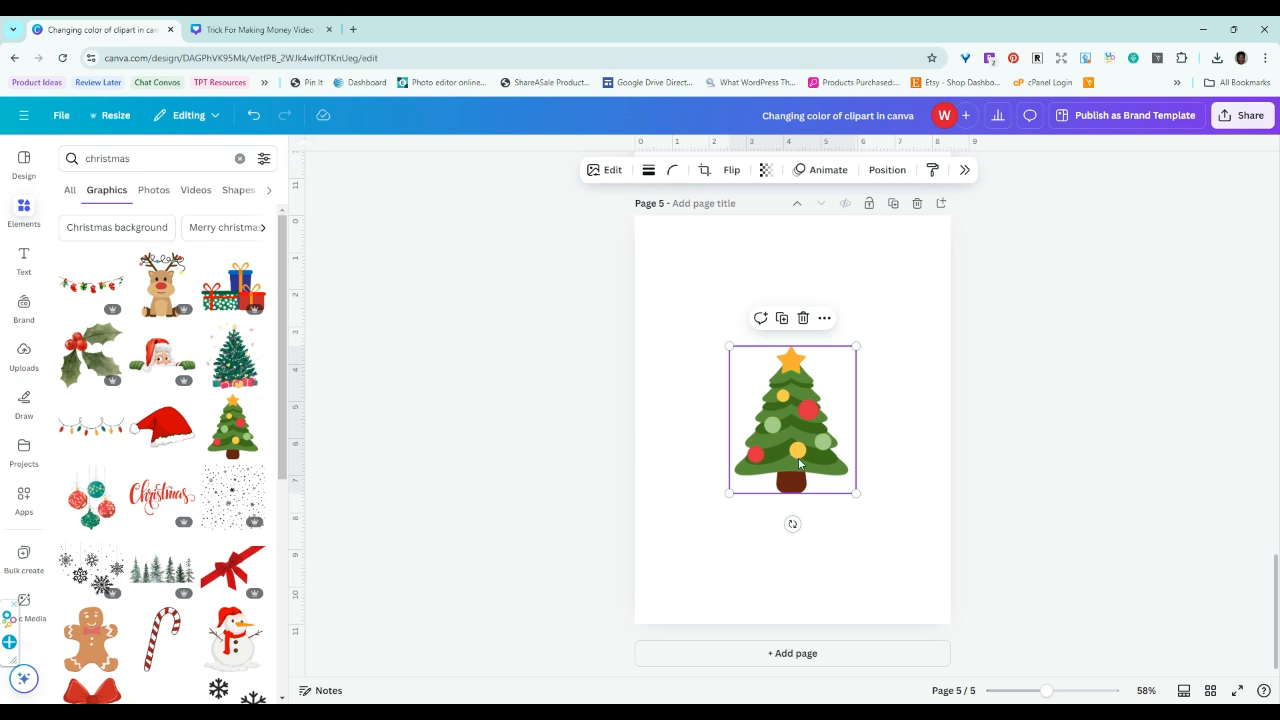
drag(728, 345, 660, 266)
drag(779, 392, 818, 409)
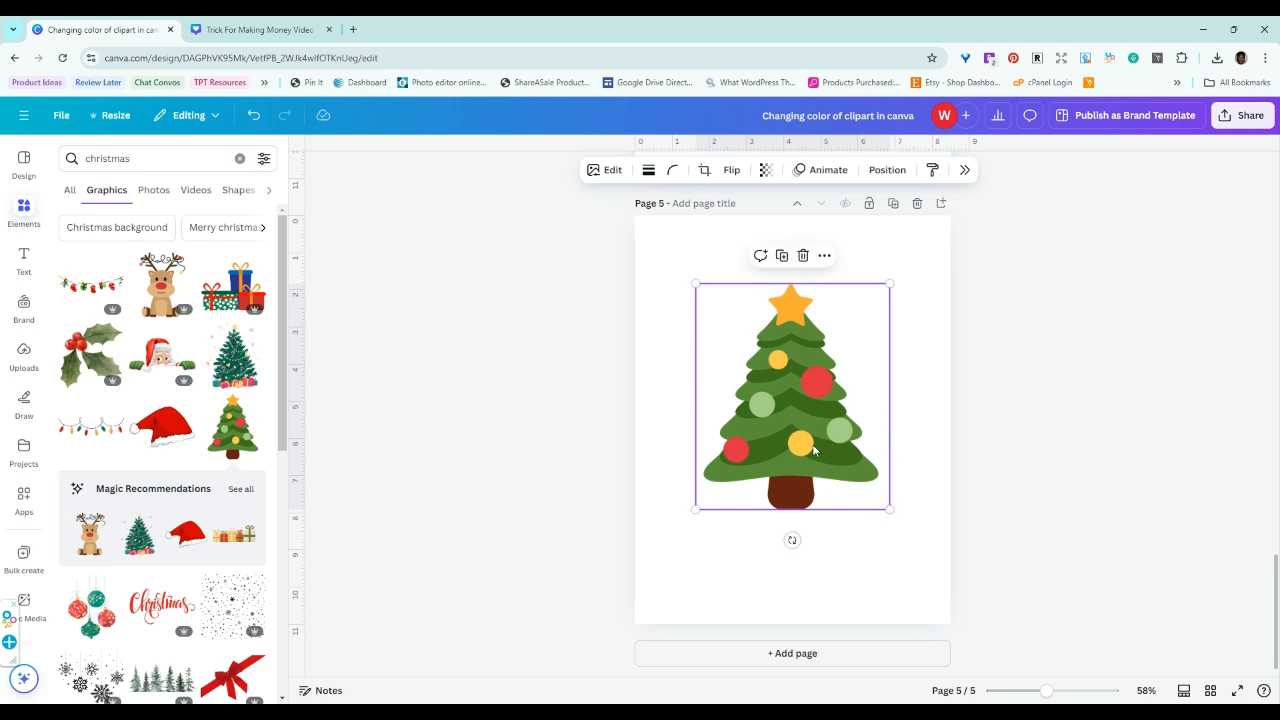
click(743, 559)
drag(791, 454, 795, 466)
Step: Add a blank page 6 and place the snowman graphic with the red hat and scarf on it
click(802, 660)
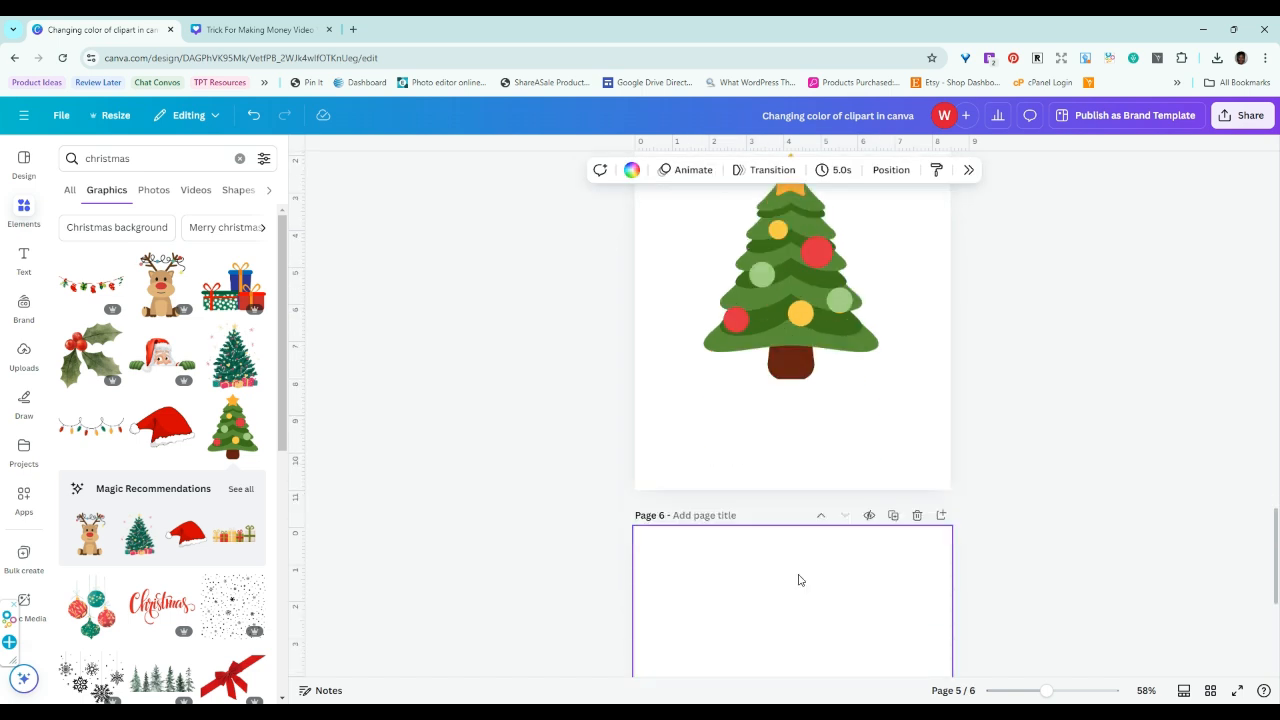
scroll(160, 465, down, 5)
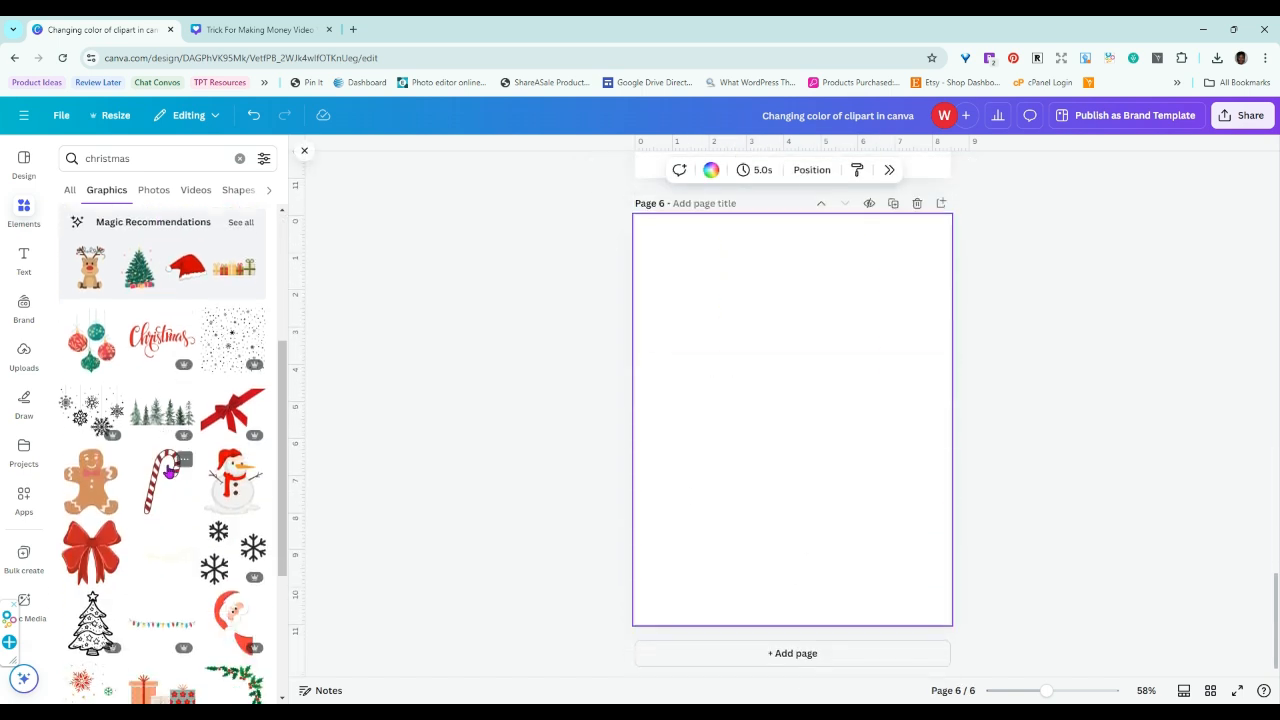
click(230, 497)
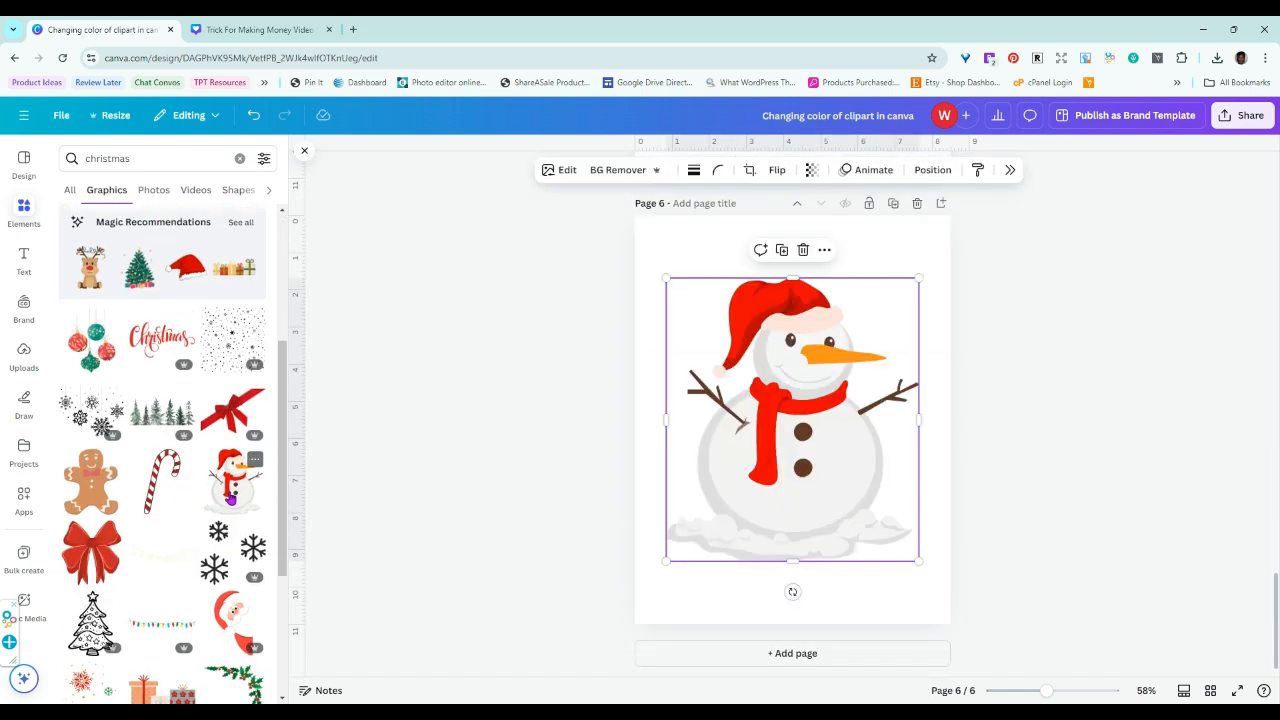
Step: Recolor page 6's snowman with Color edit: red tone Hue -34, orange tone Saturation 12
click(835, 447)
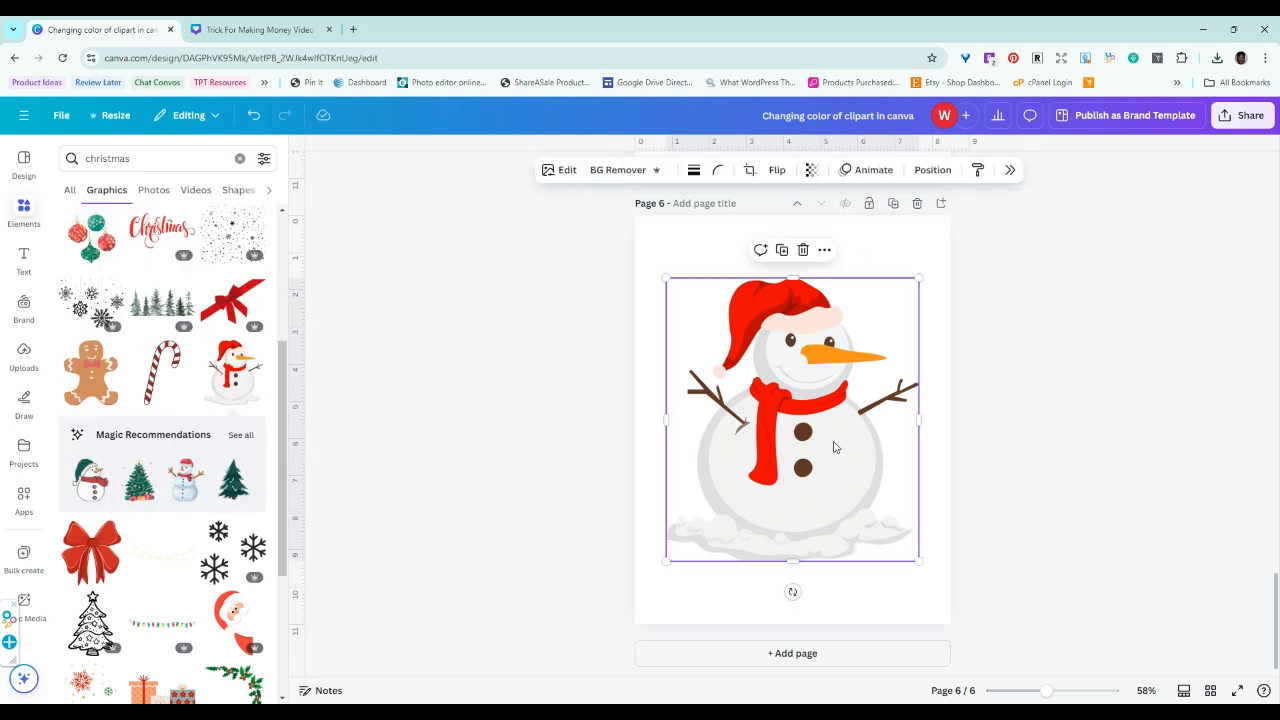
click(566, 170)
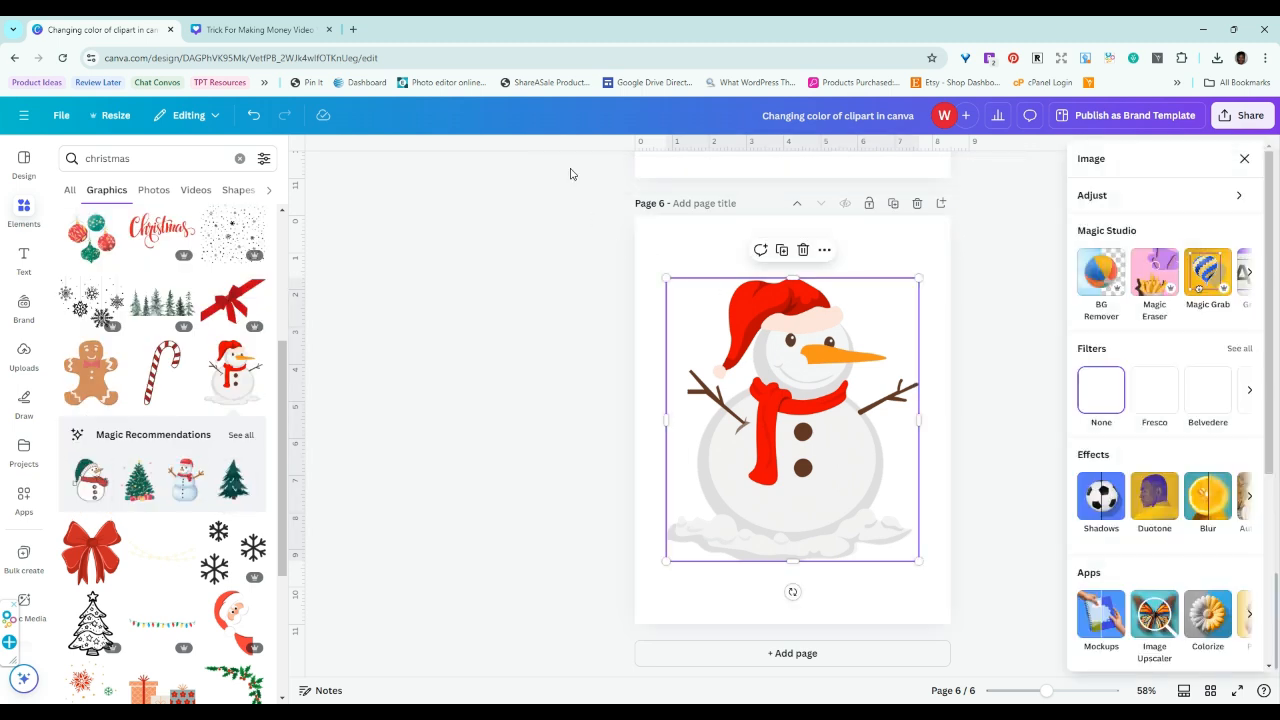
click(1229, 200)
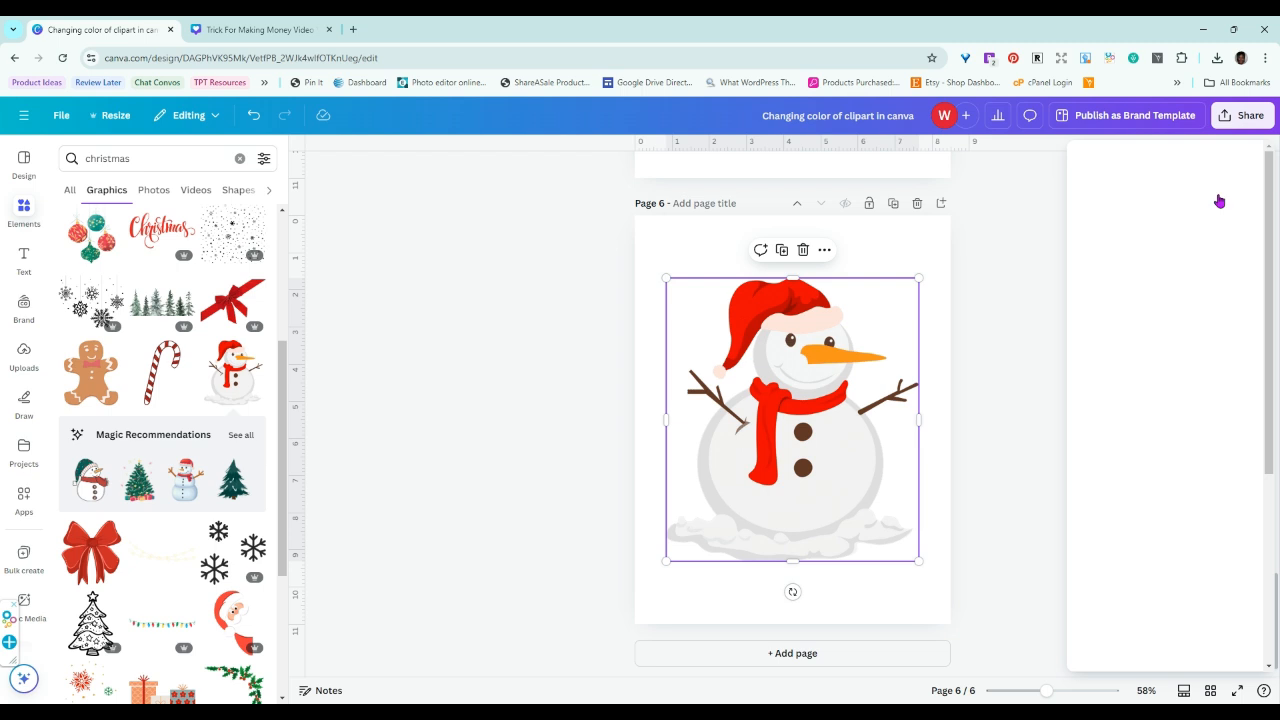
scroll(1197, 404, down, 5)
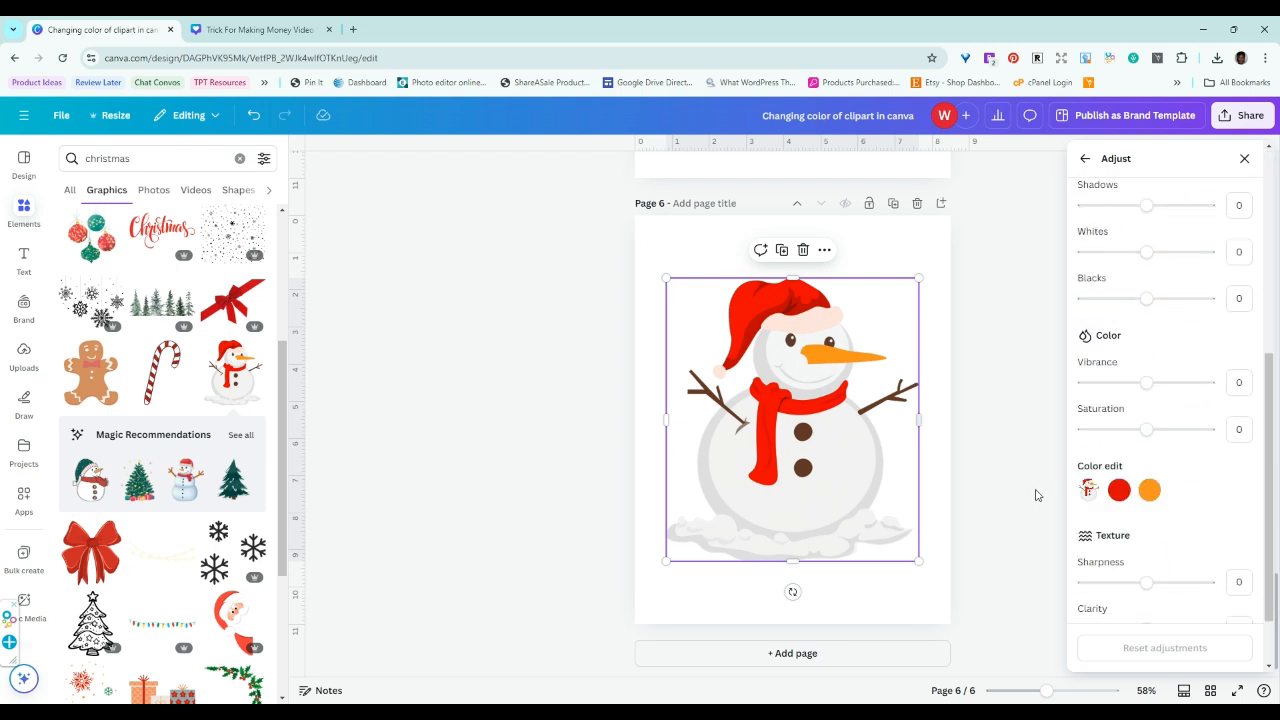
click(1119, 489)
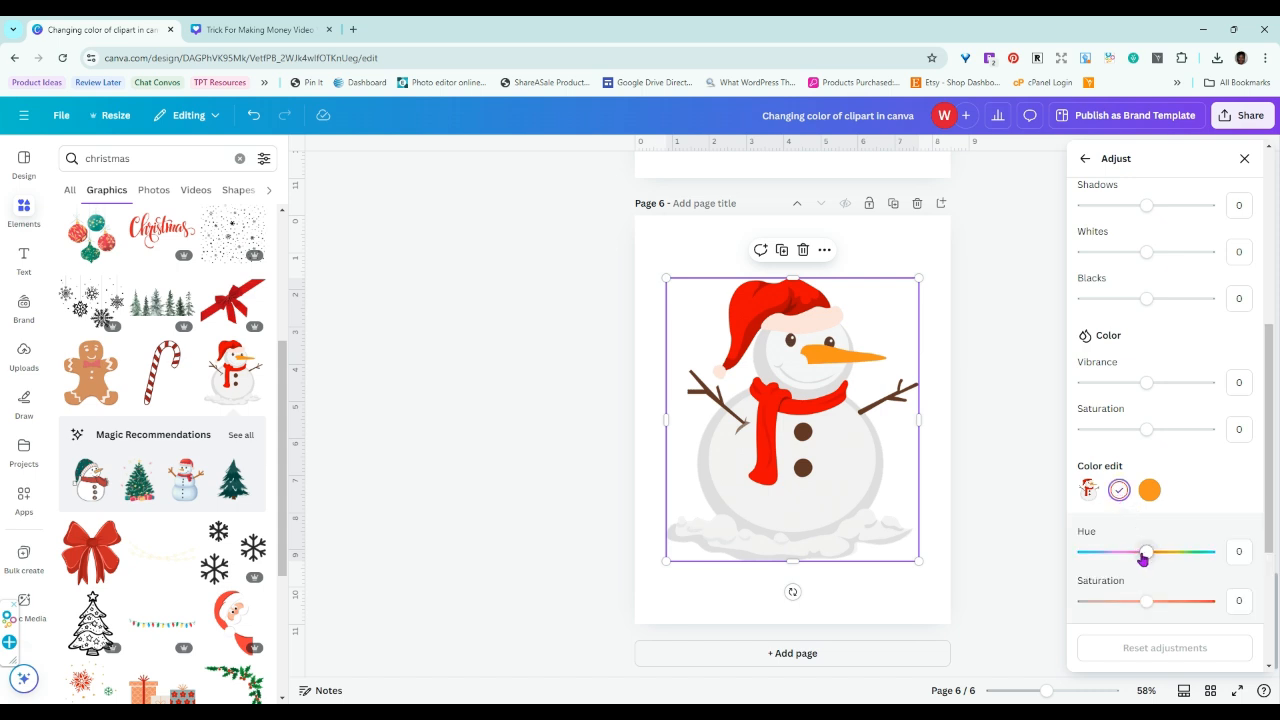
mouse_move(1147, 558)
mouse_down()
mouse_move(1194, 562)
mouse_move(1088, 556)
mouse_move(1155, 567)
mouse_move(1126, 567)
mouse_up()
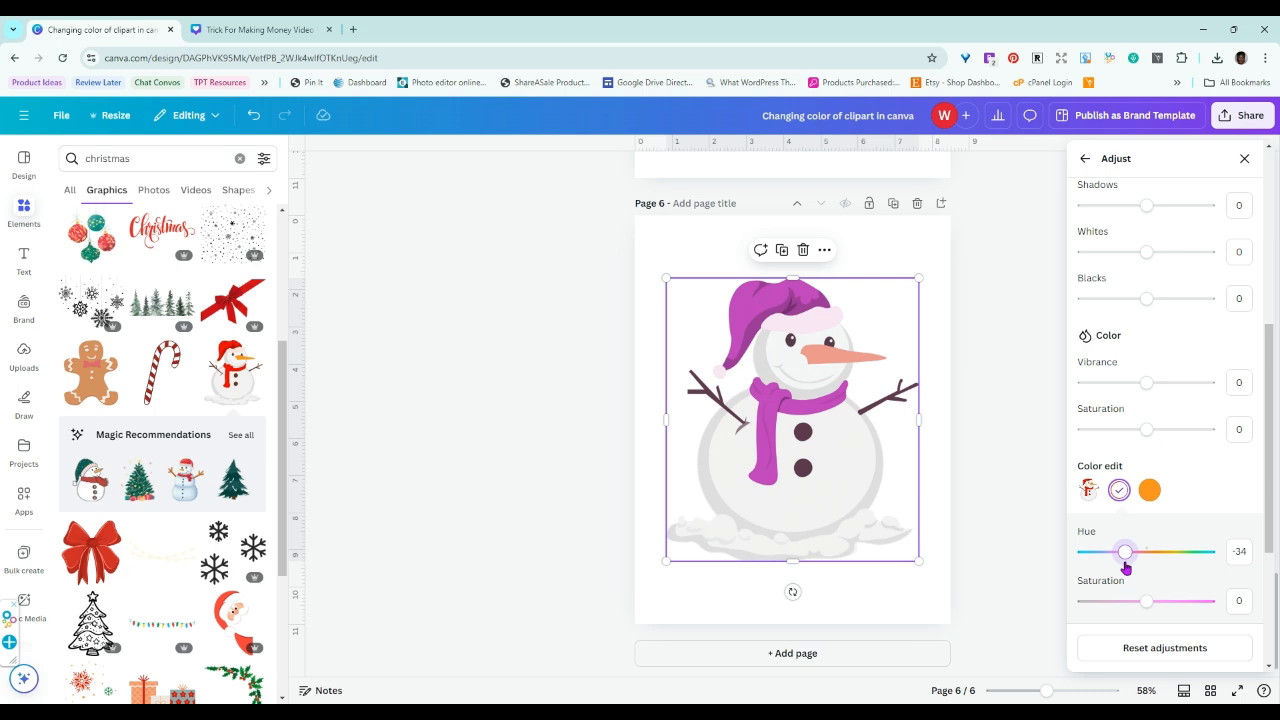
click(1149, 489)
mouse_move(1147, 601)
mouse_down()
mouse_move(1191, 602)
mouse_move(1128, 602)
mouse_move(1154, 602)
mouse_up()
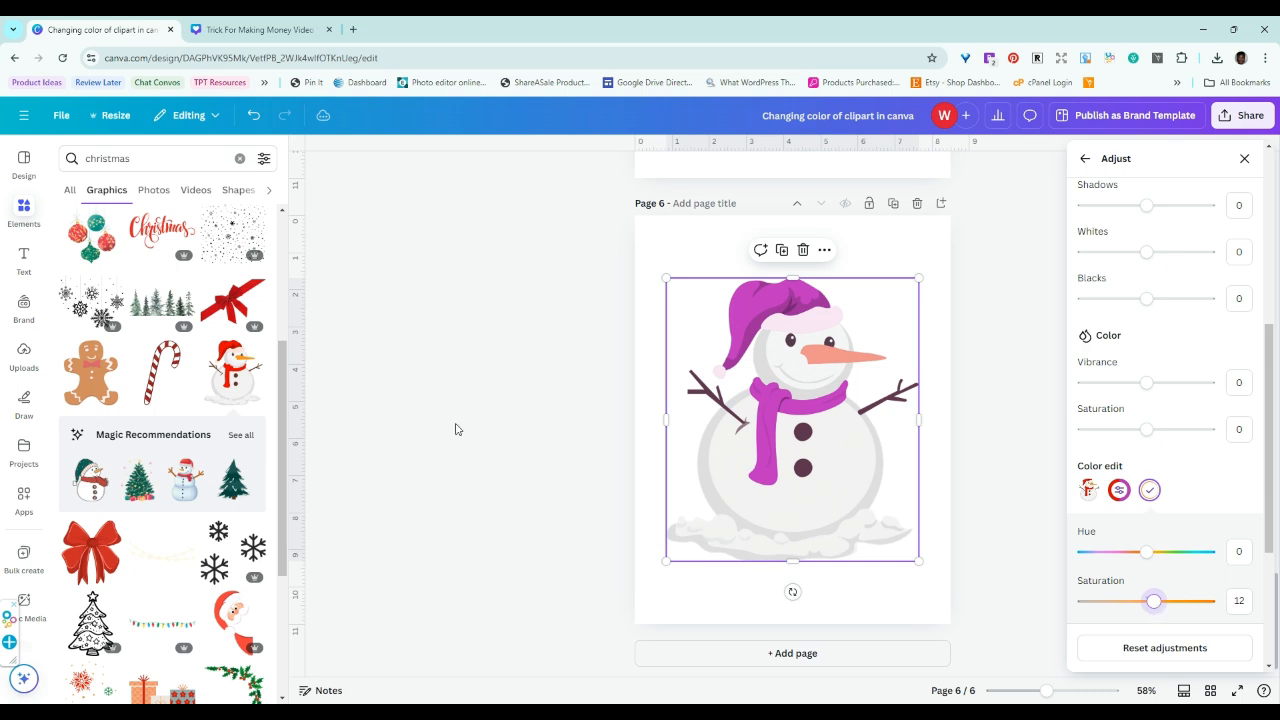
Step: Shift the green tone of page 5's Christmas tree with Color edit, Hue -6, and close its Adjust settings
scroll(925, 450, up, 5)
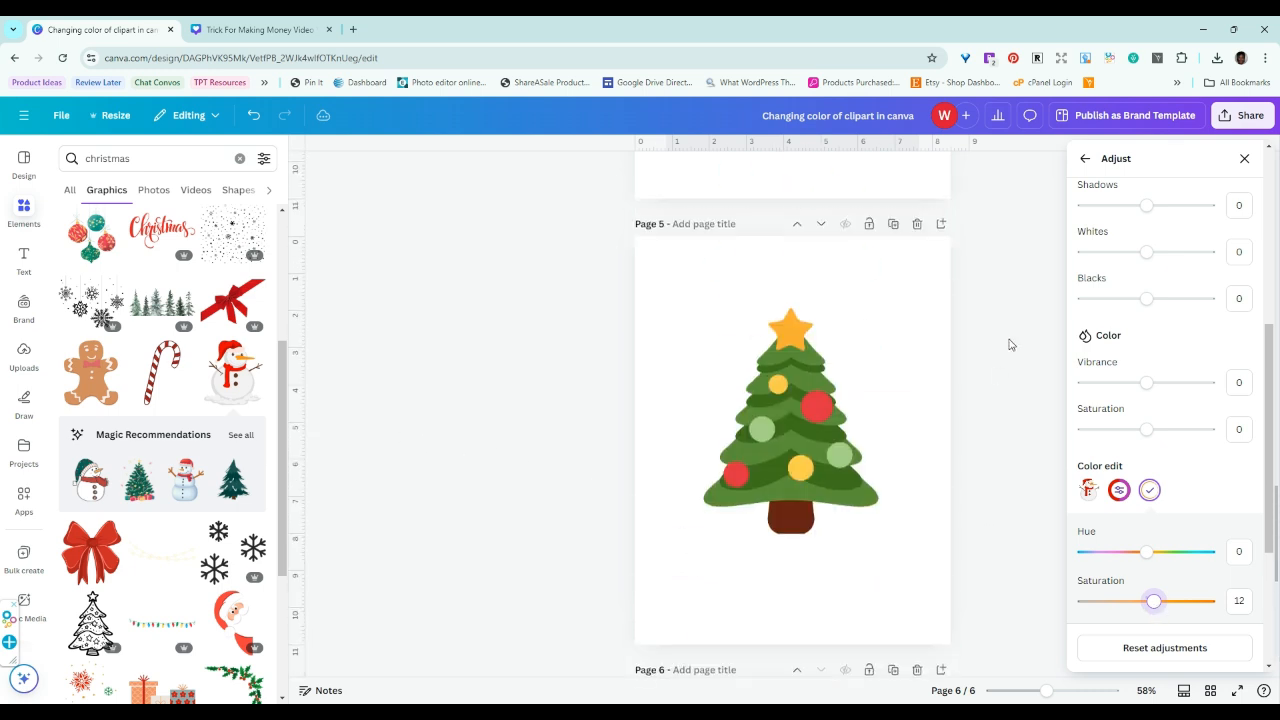
click(760, 432)
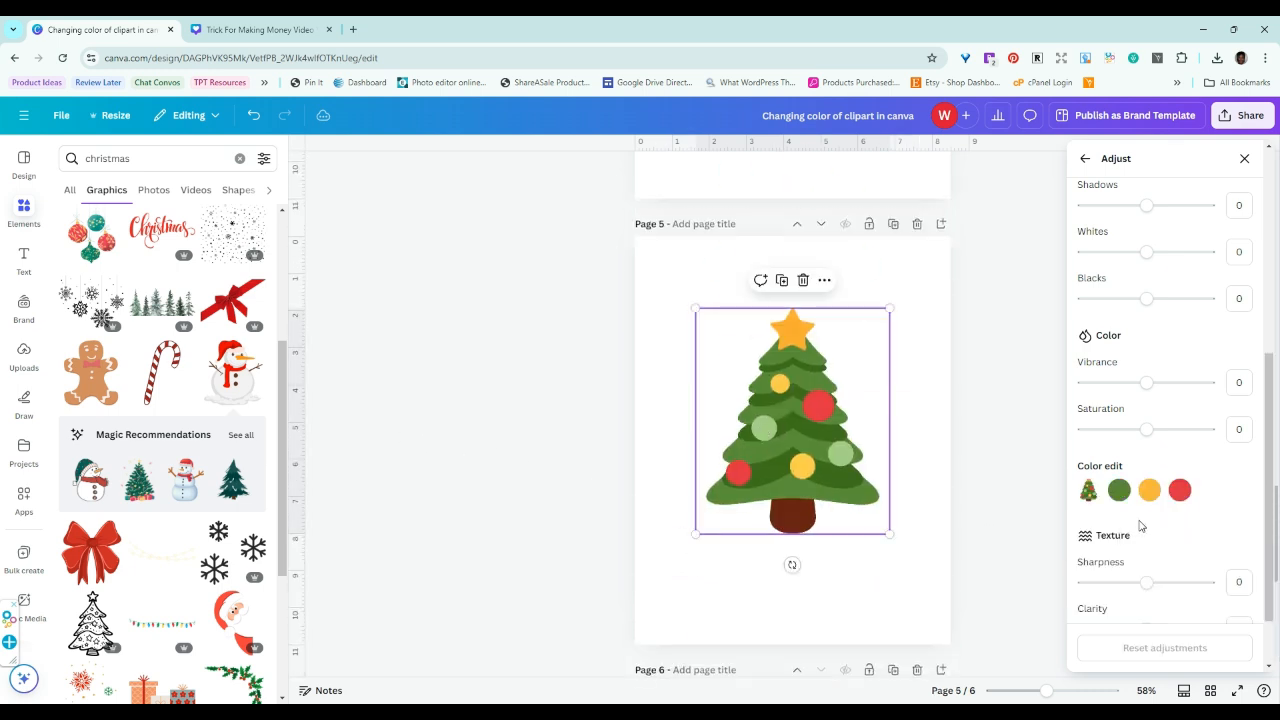
click(1119, 489)
mouse_move(1147, 552)
mouse_down()
mouse_move(1188, 557)
mouse_move(1115, 565)
mouse_move(1143, 566)
mouse_up()
scroll(180, 330, down, 5)
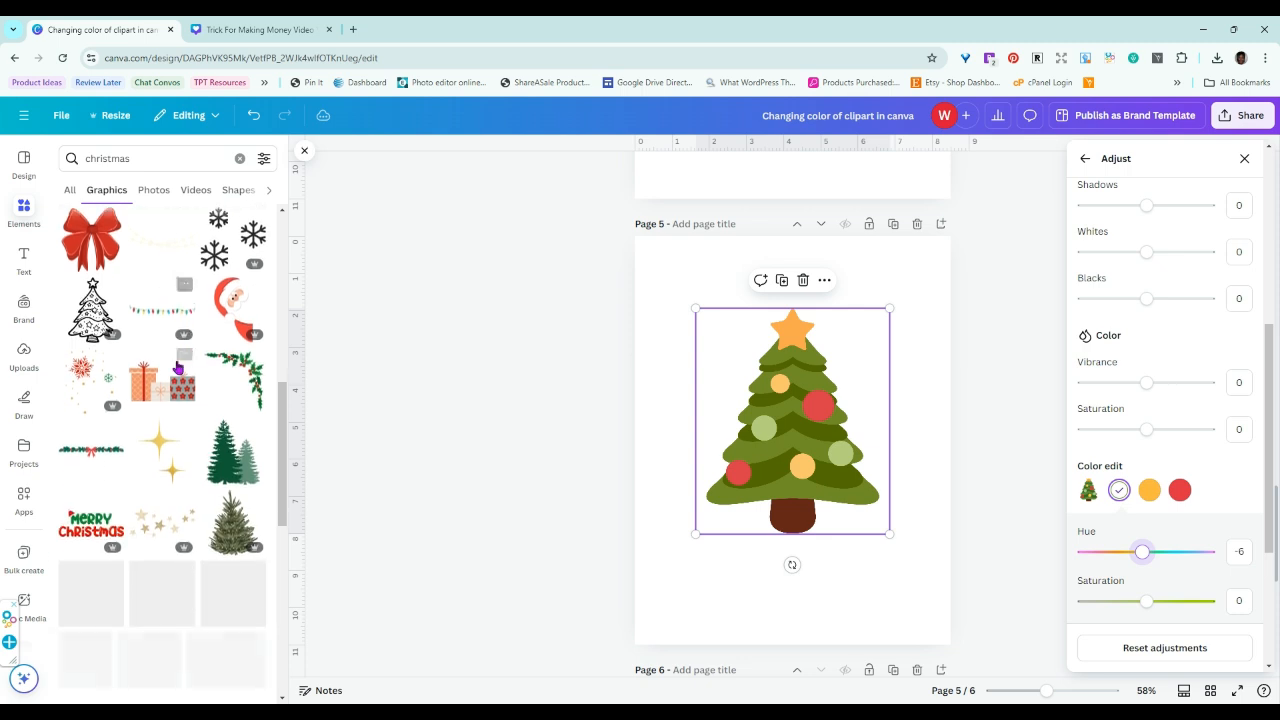
scroll(773, 472, down, 3)
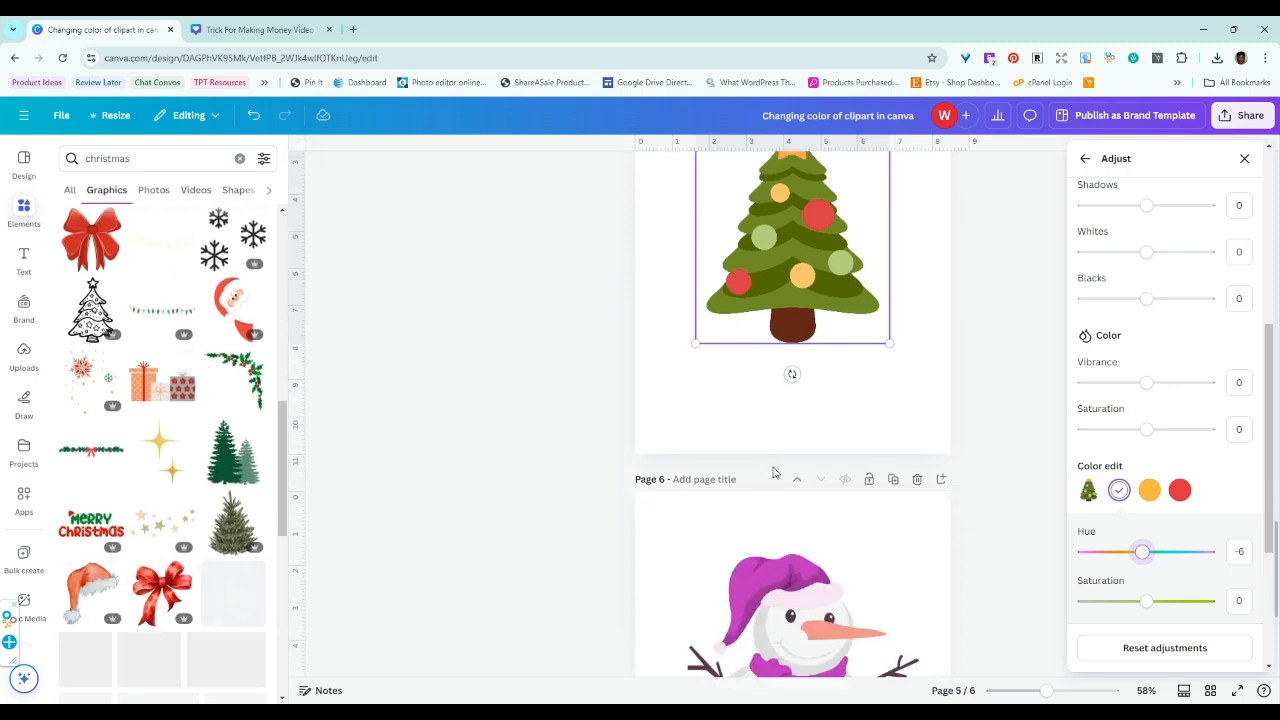
click(1244, 158)
scroll(826, 314, up, 4)
scroll(826, 314, up, 2)
scroll(197, 323, down, 5)
scroll(843, 557, down, 5)
scroll(698, 472, down, 2)
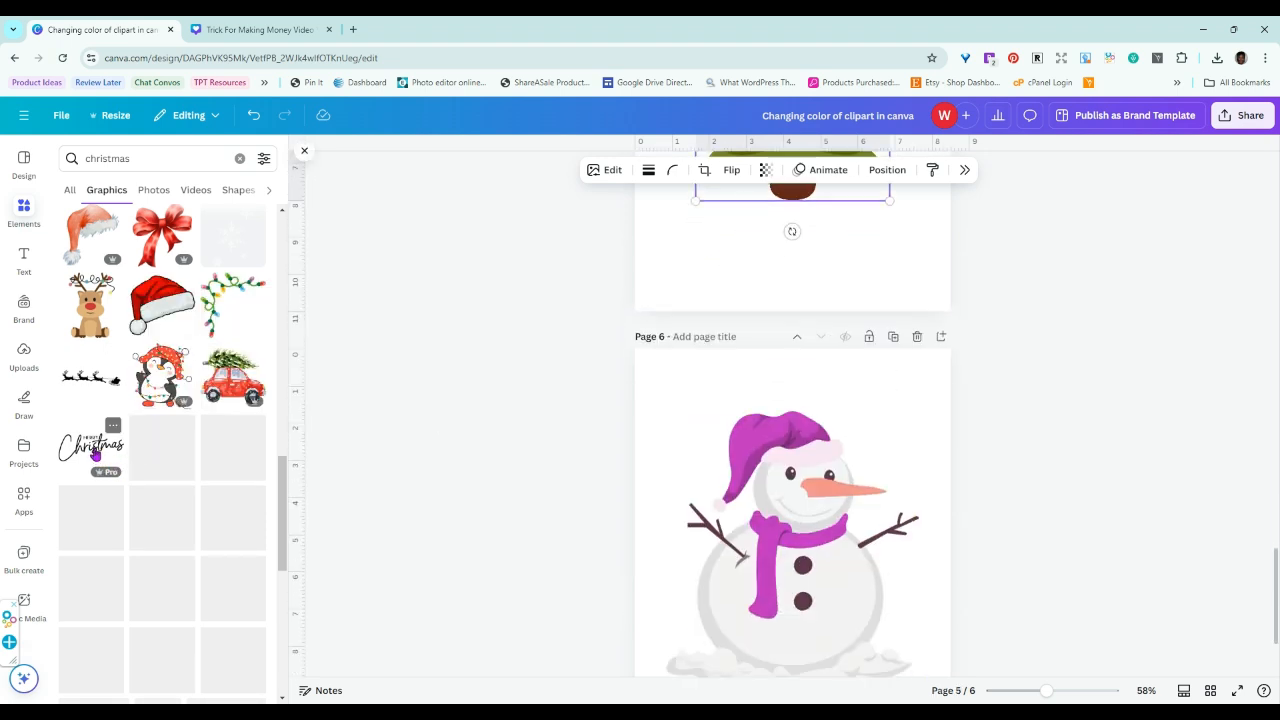
click(99, 315)
scroll(871, 351, up, 3)
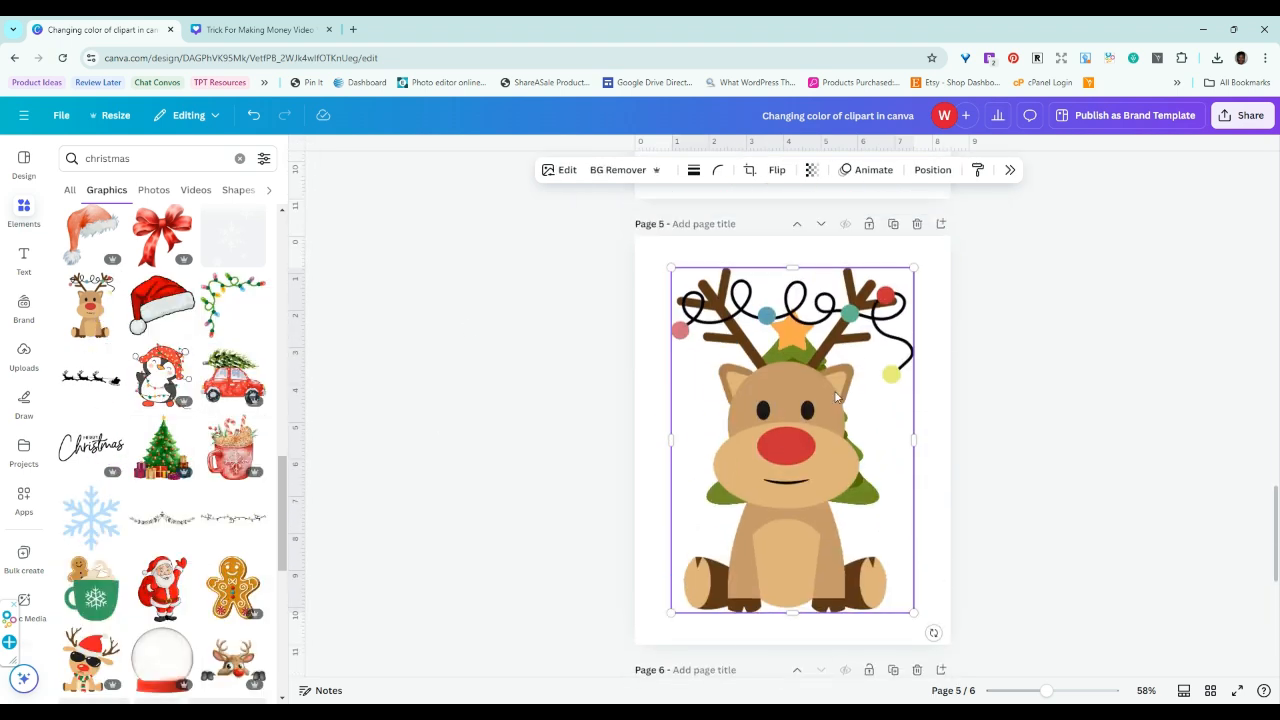
click(556, 171)
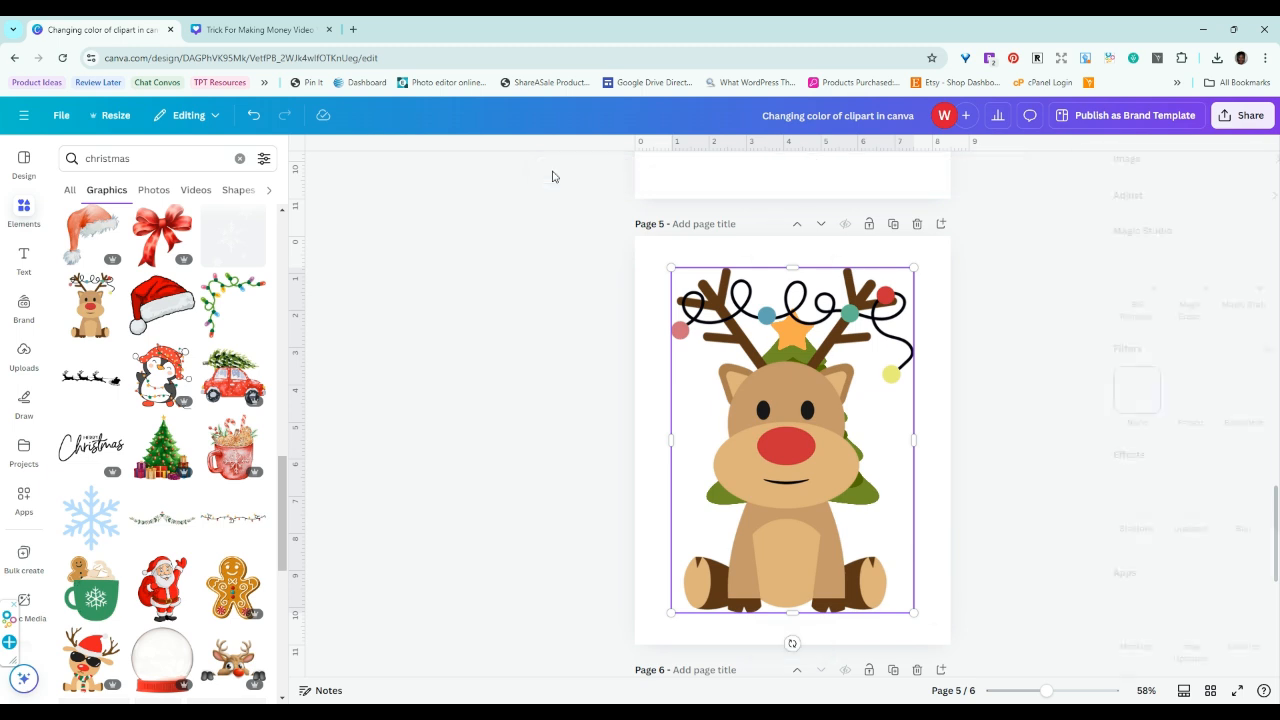
scroll(1228, 318, down, 2)
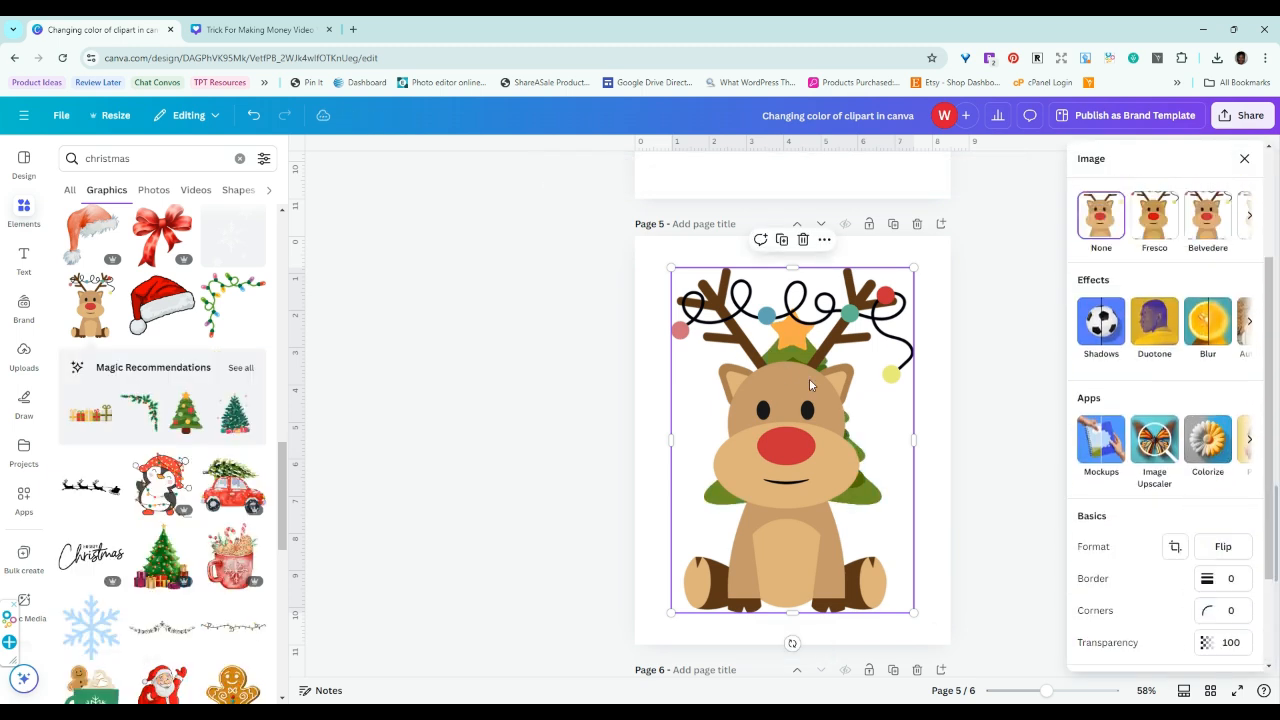
scroll(1206, 318, up, 2)
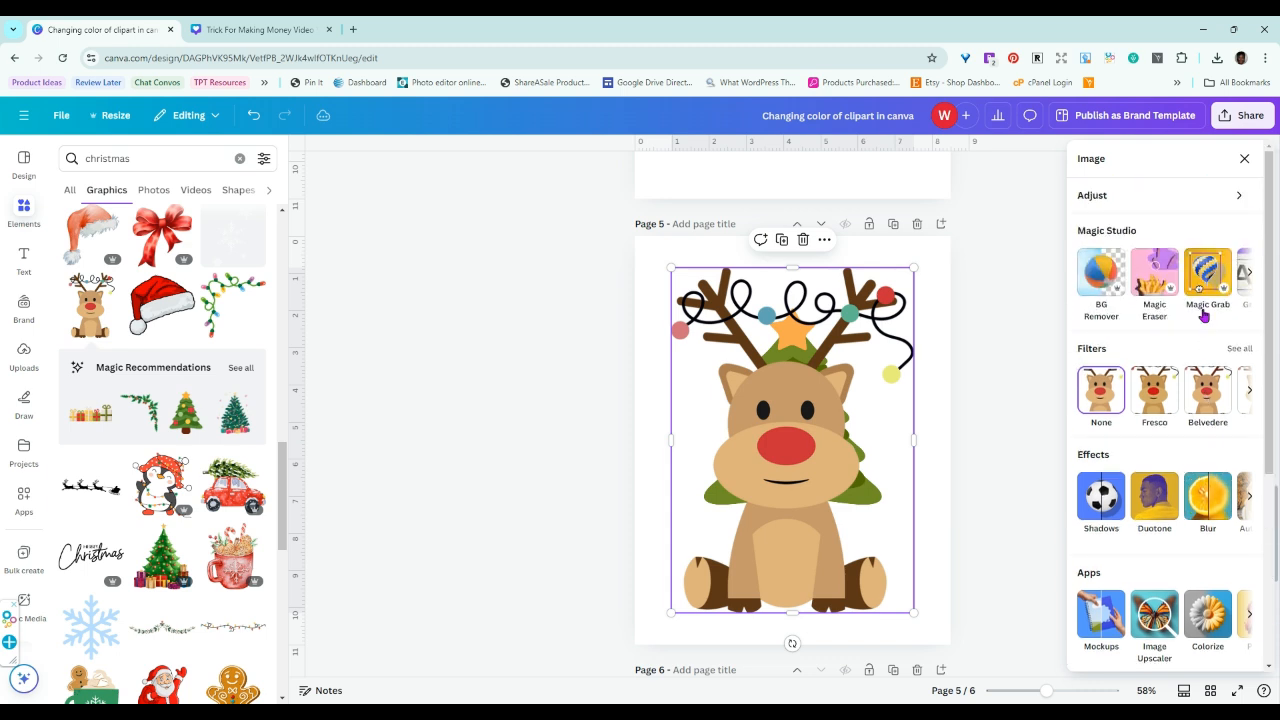
click(803, 239)
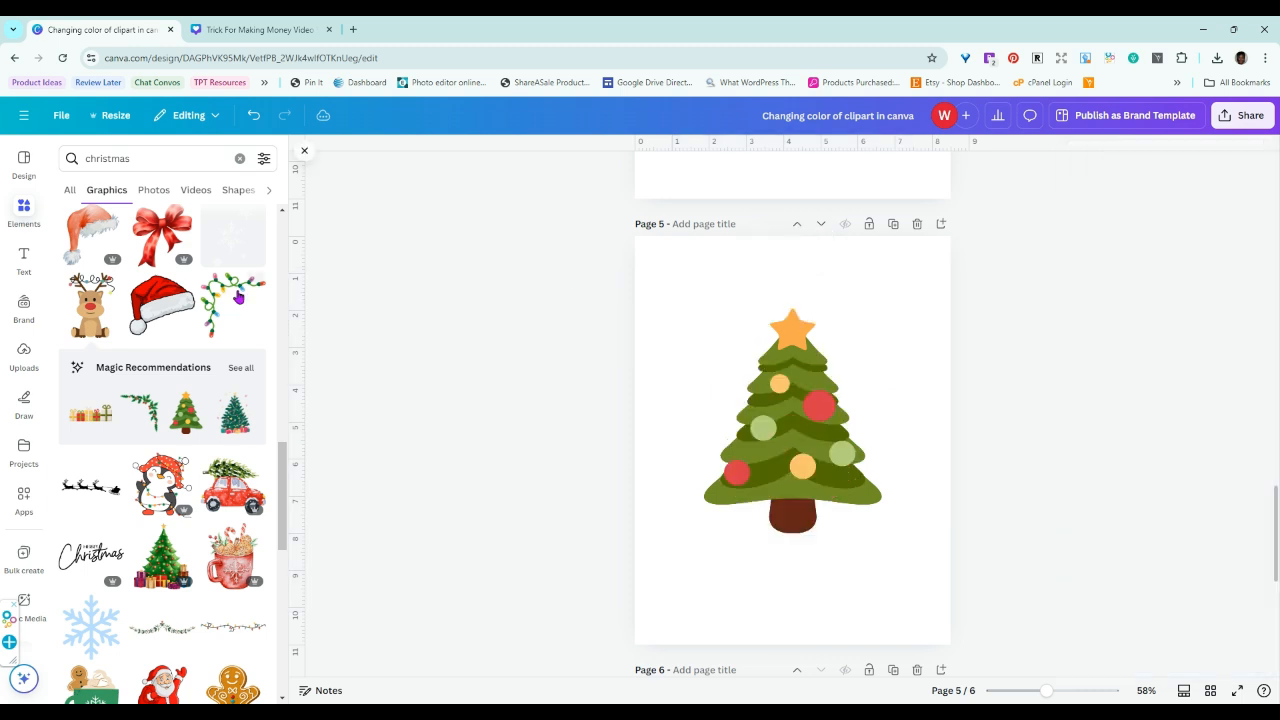
Step: Add the dark green holly graphic with red berries to page 5 and move it below the tree
scroll(203, 378, down, 5)
click(89, 440)
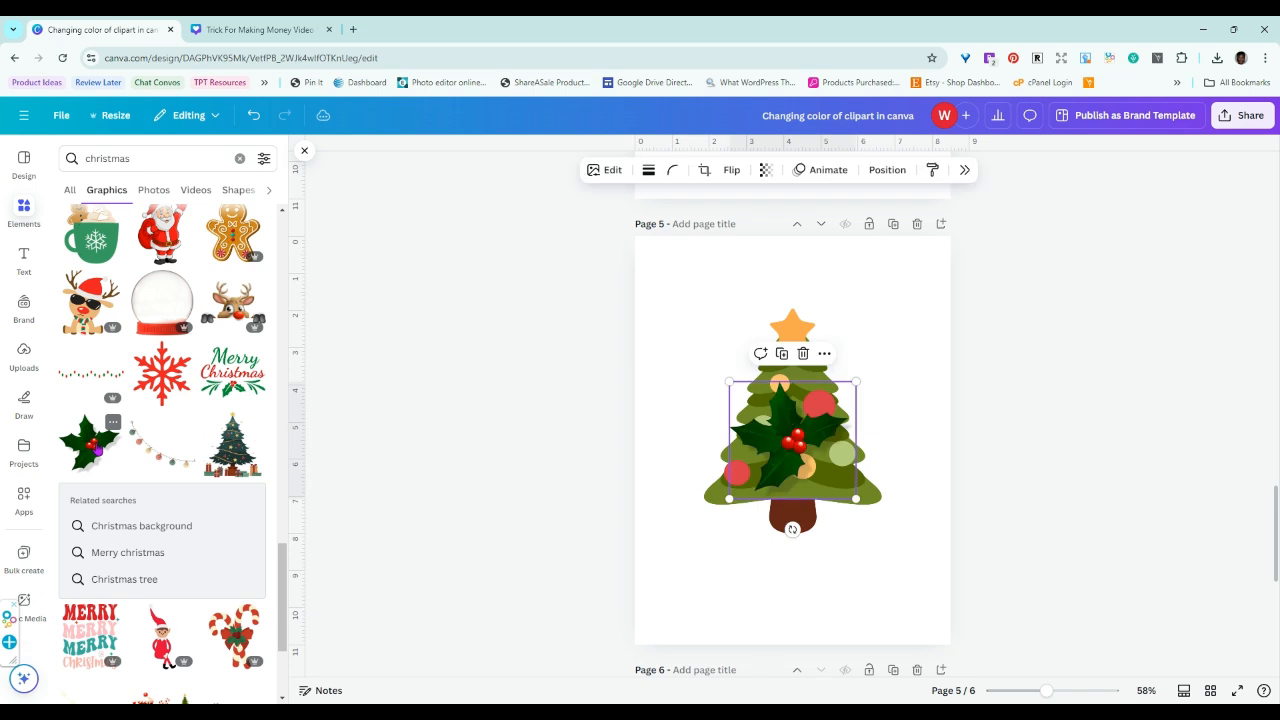
drag(795, 428, 817, 558)
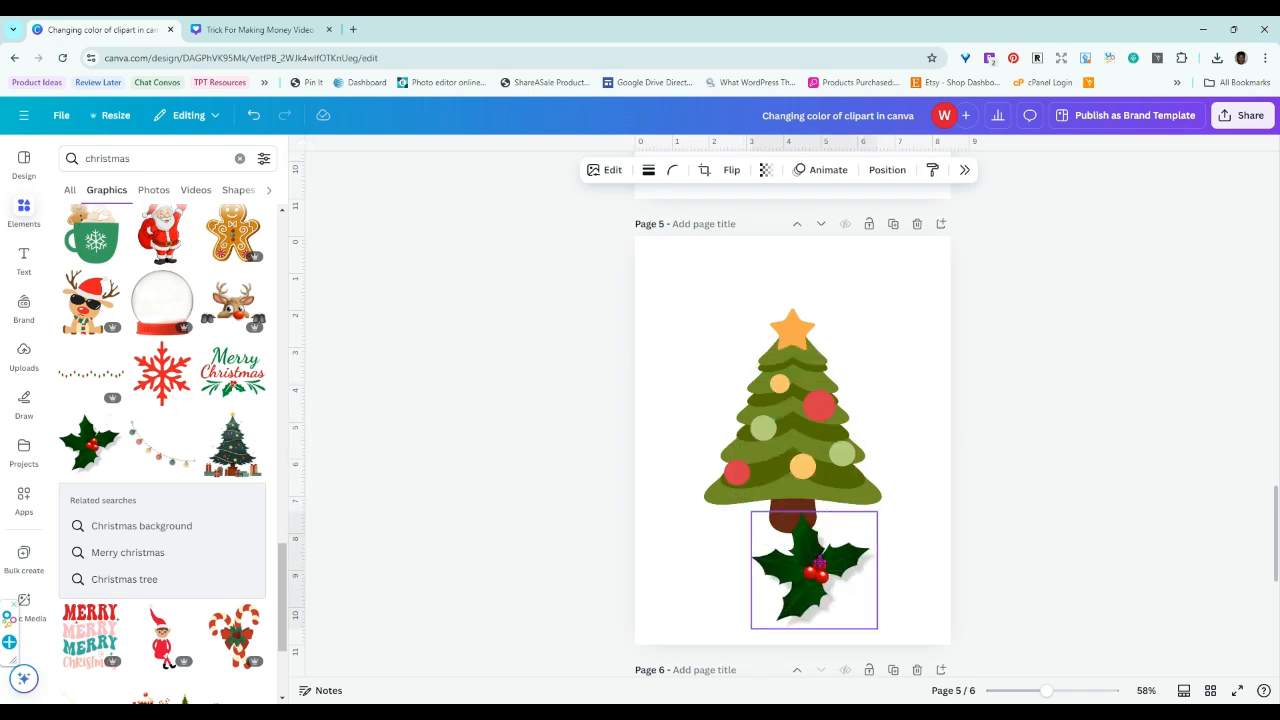
Step: Recolor page 5's holly leaves with Color edit by setting the green tone's Hue to 100
click(607, 170)
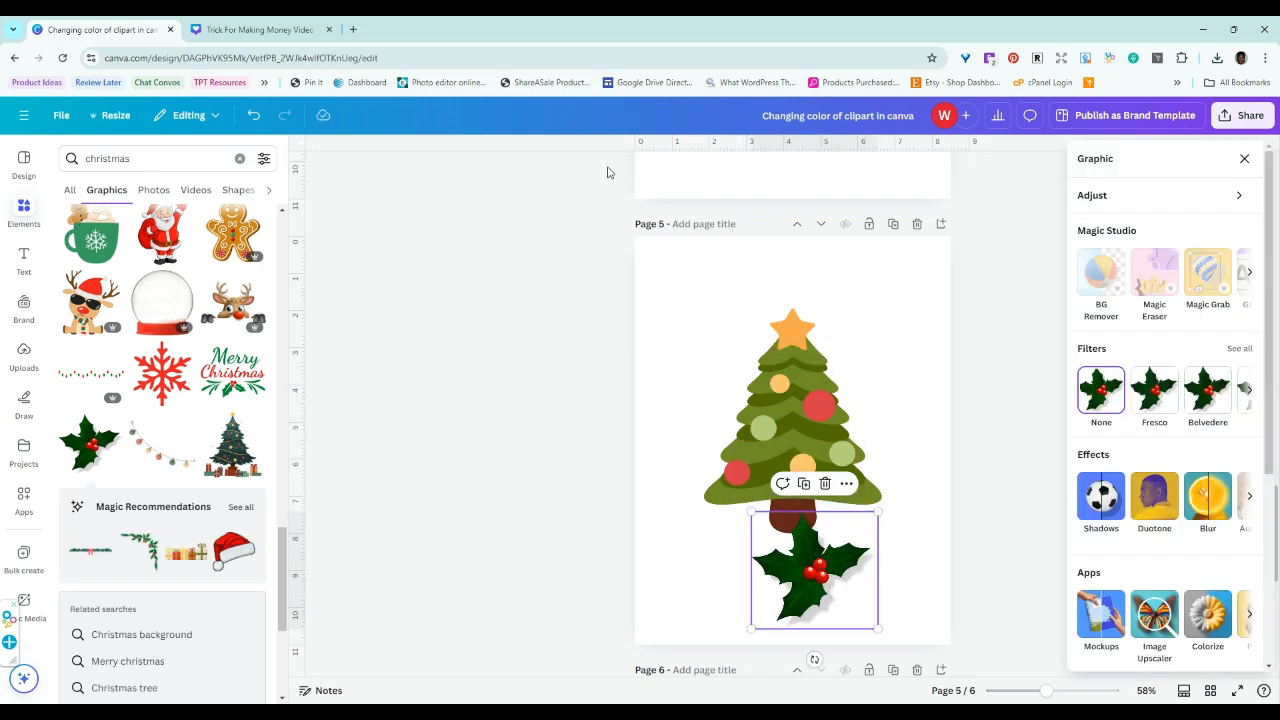
scroll(1185, 435, down, 3)
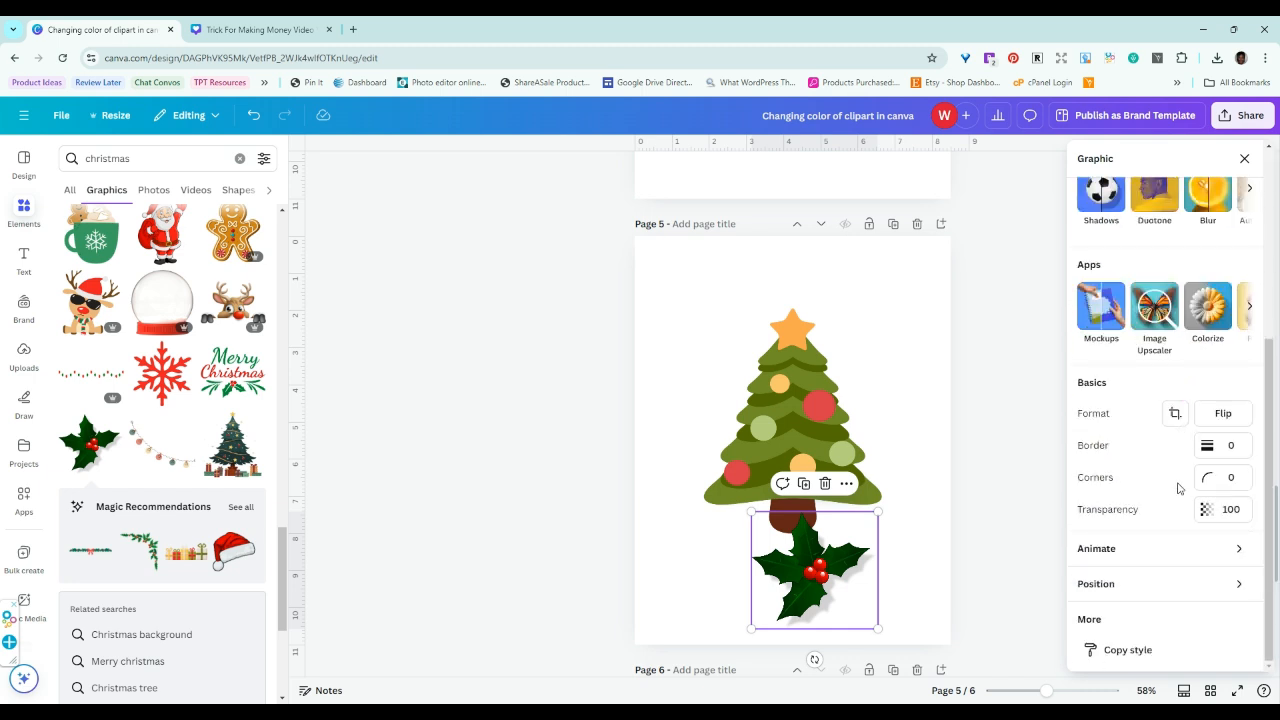
scroll(1180, 462, up, 5)
click(1142, 186)
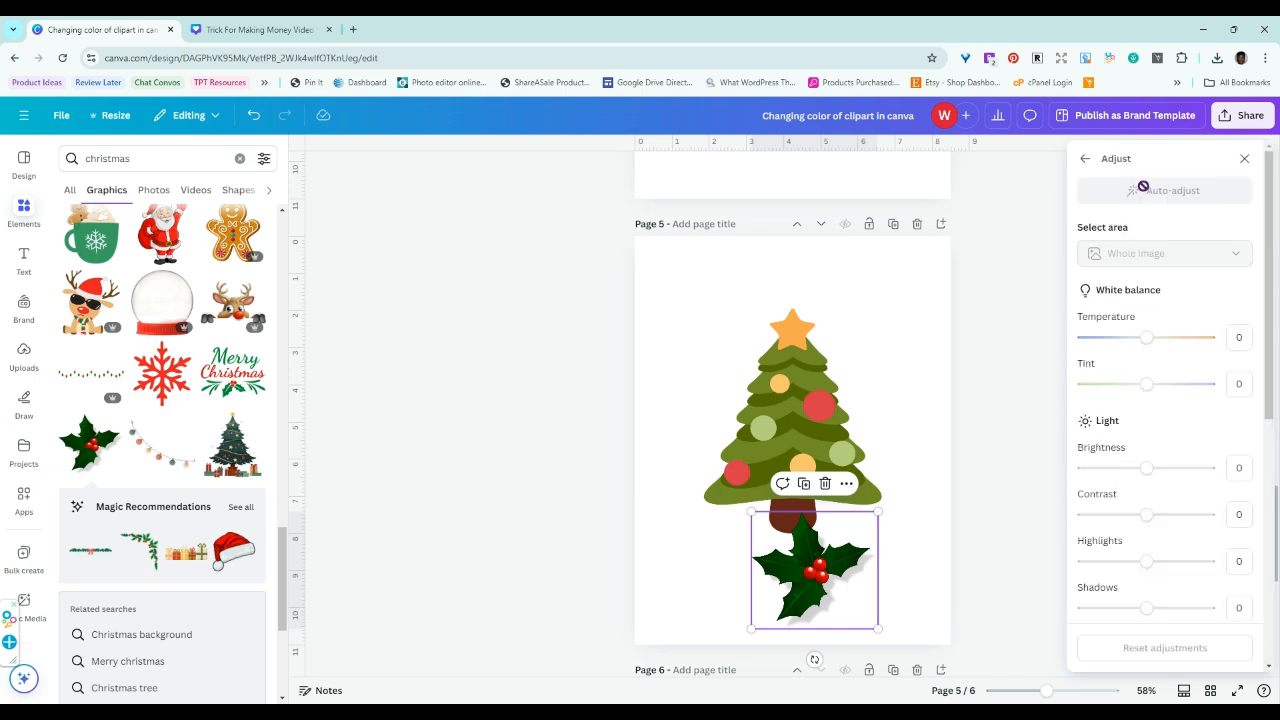
scroll(1170, 405, down, 5)
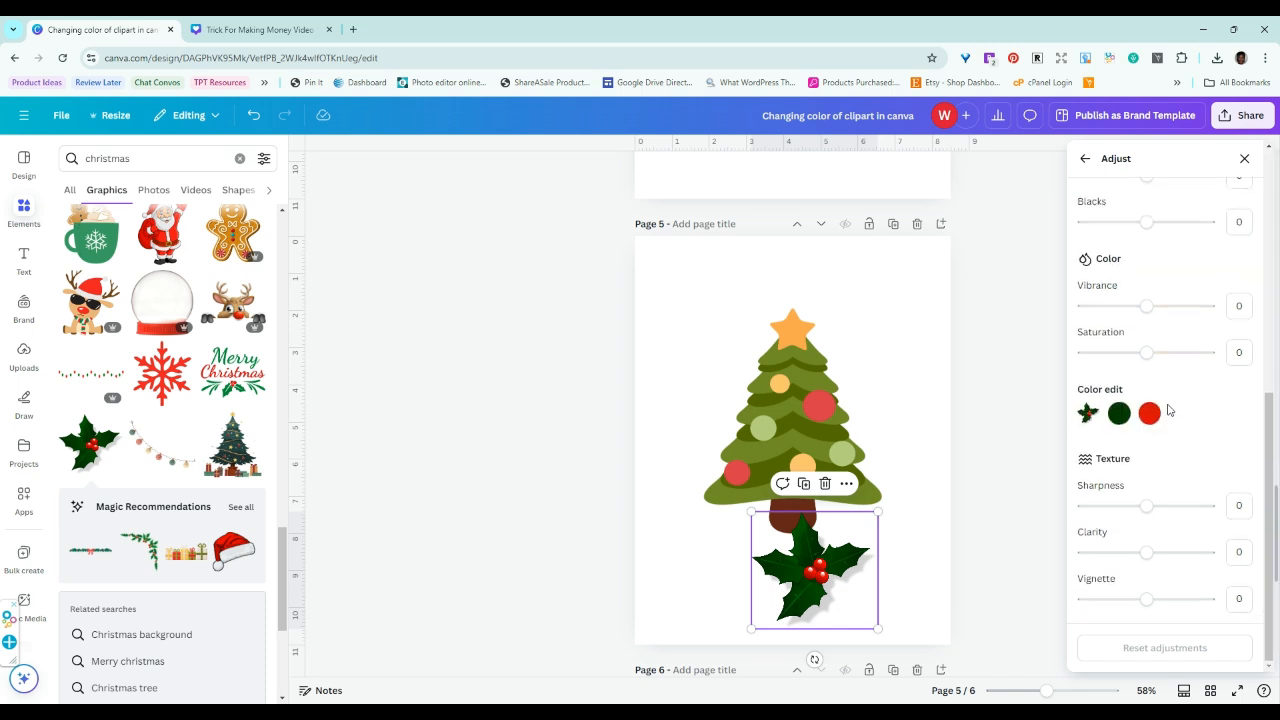
click(1122, 414)
drag(1149, 487, 1224, 499)
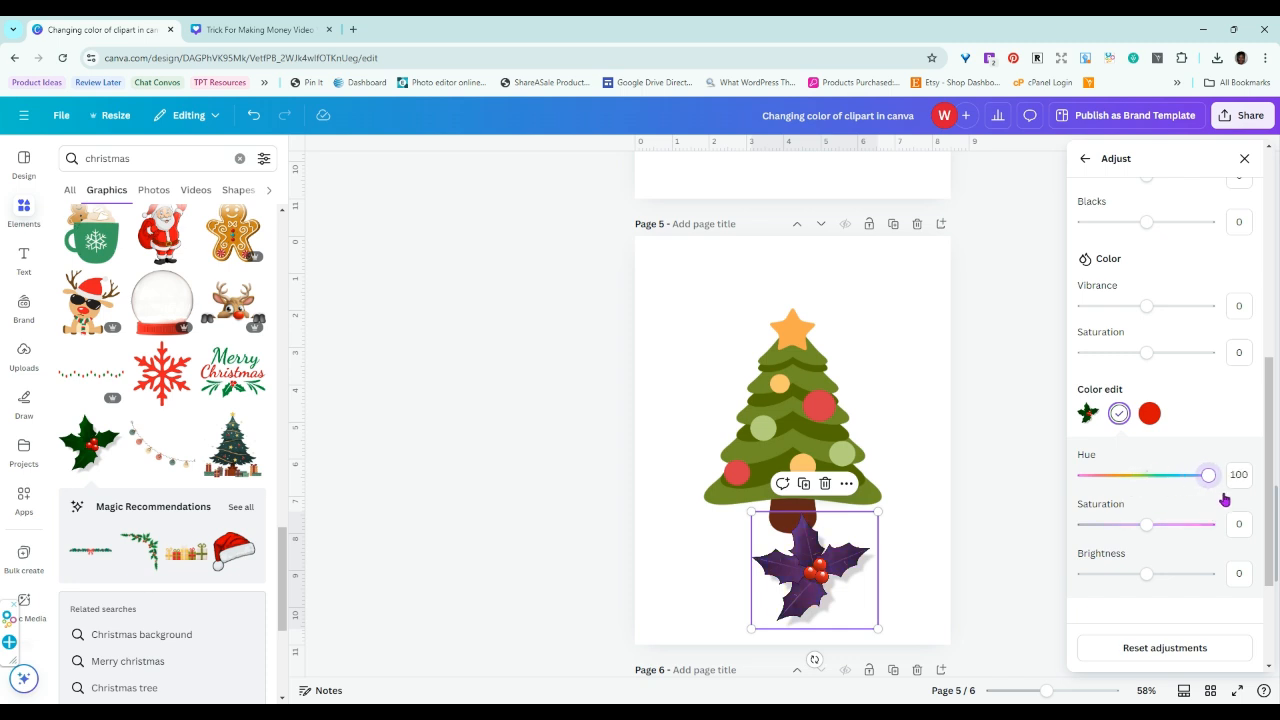
click(1119, 416)
click(1119, 416)
scroll(1221, 540, down, 3)
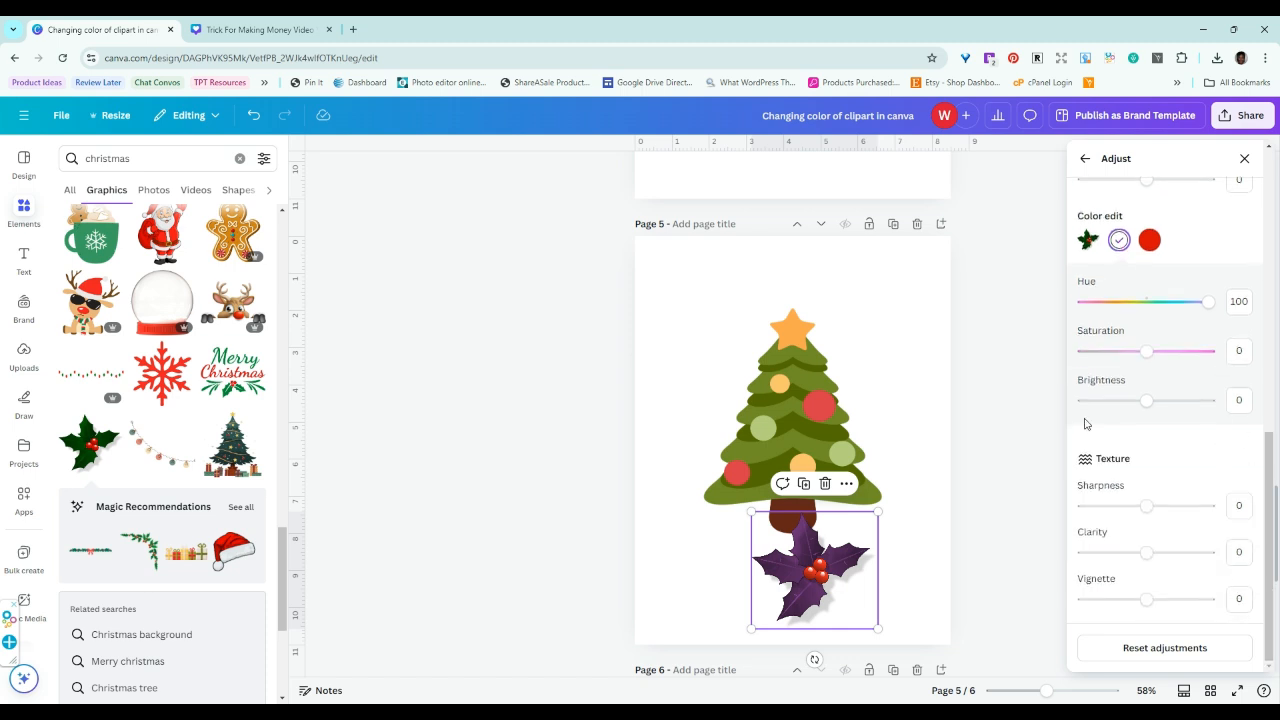
click(1164, 648)
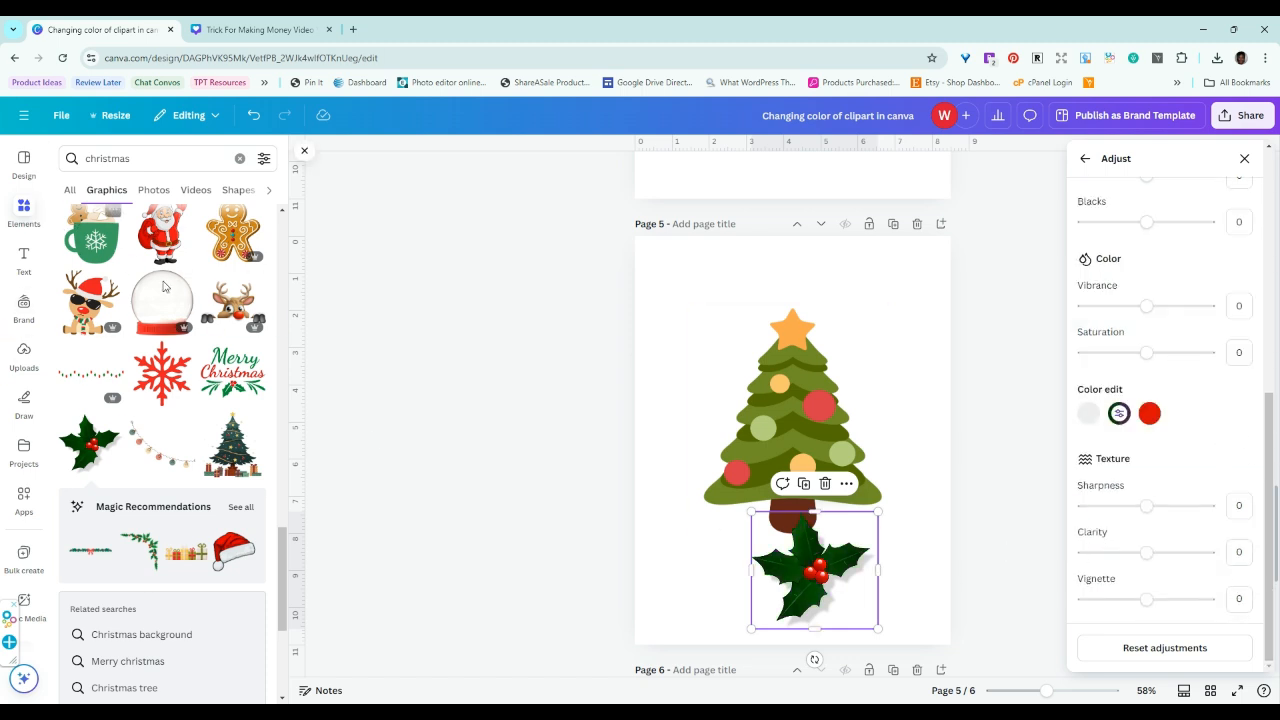
Step: Add the red snowflake graphic to page 5, place it in the page's upper-left corner beside the tree's star, and close the Adjust settings
drag(760, 326, 793, 432)
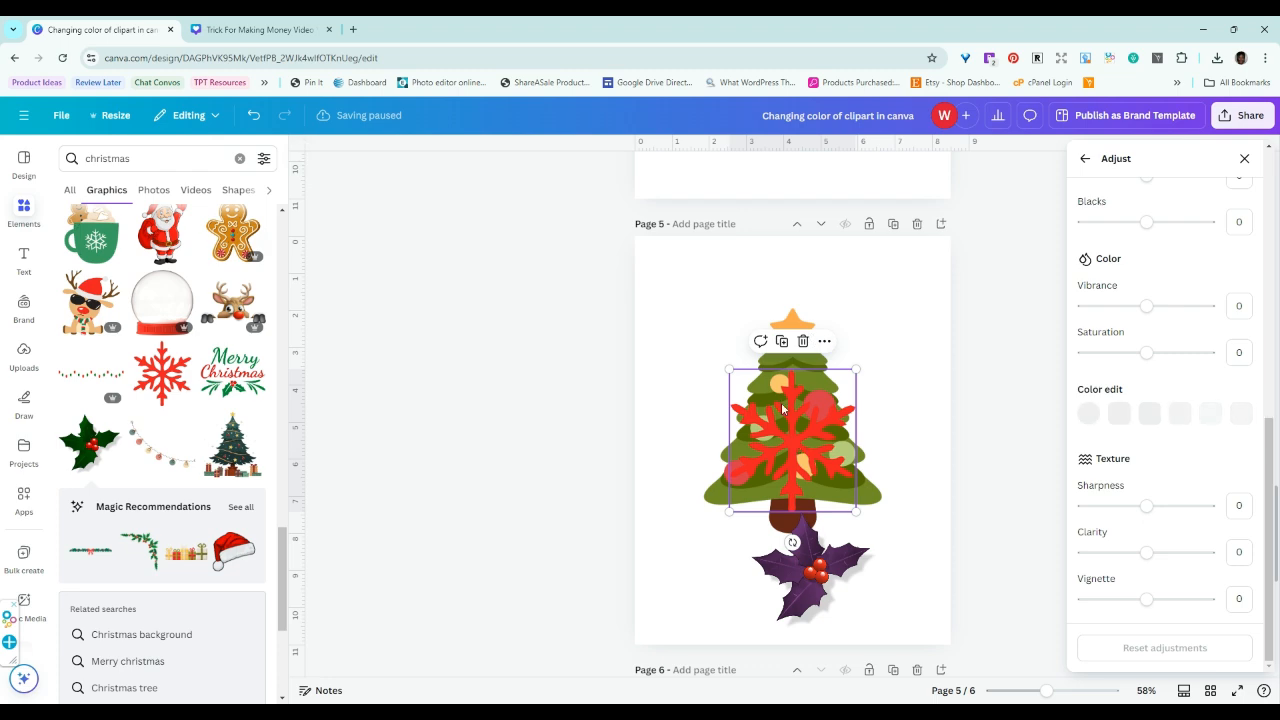
drag(739, 304, 737, 304)
scroll(950, 312, up, 3)
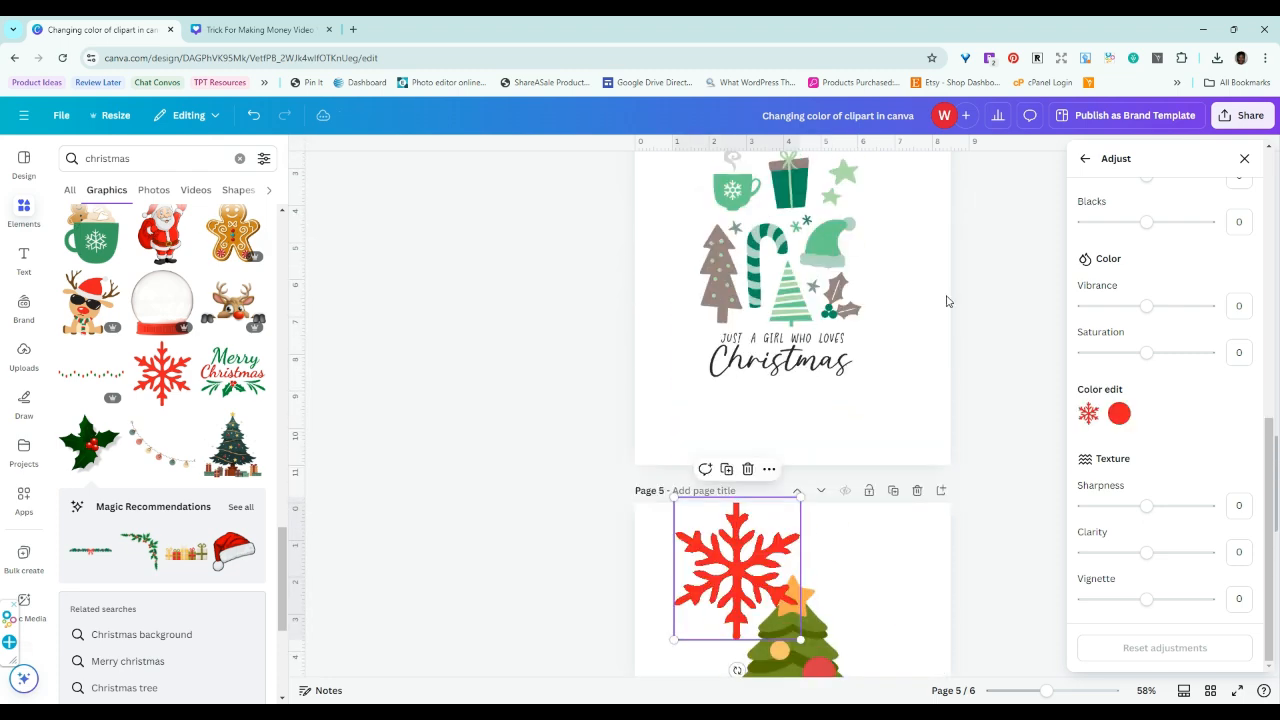
scroll(920, 280, up, 10)
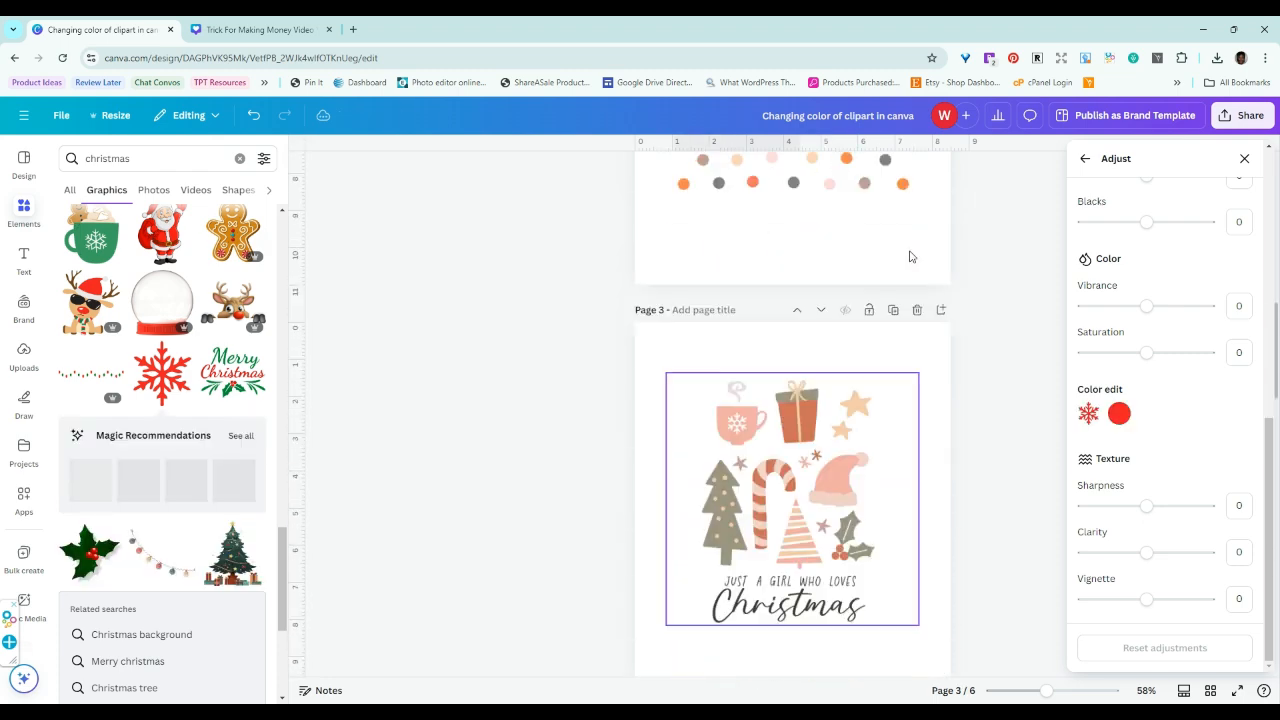
click(1244, 158)
scroll(855, 355, down, 5)
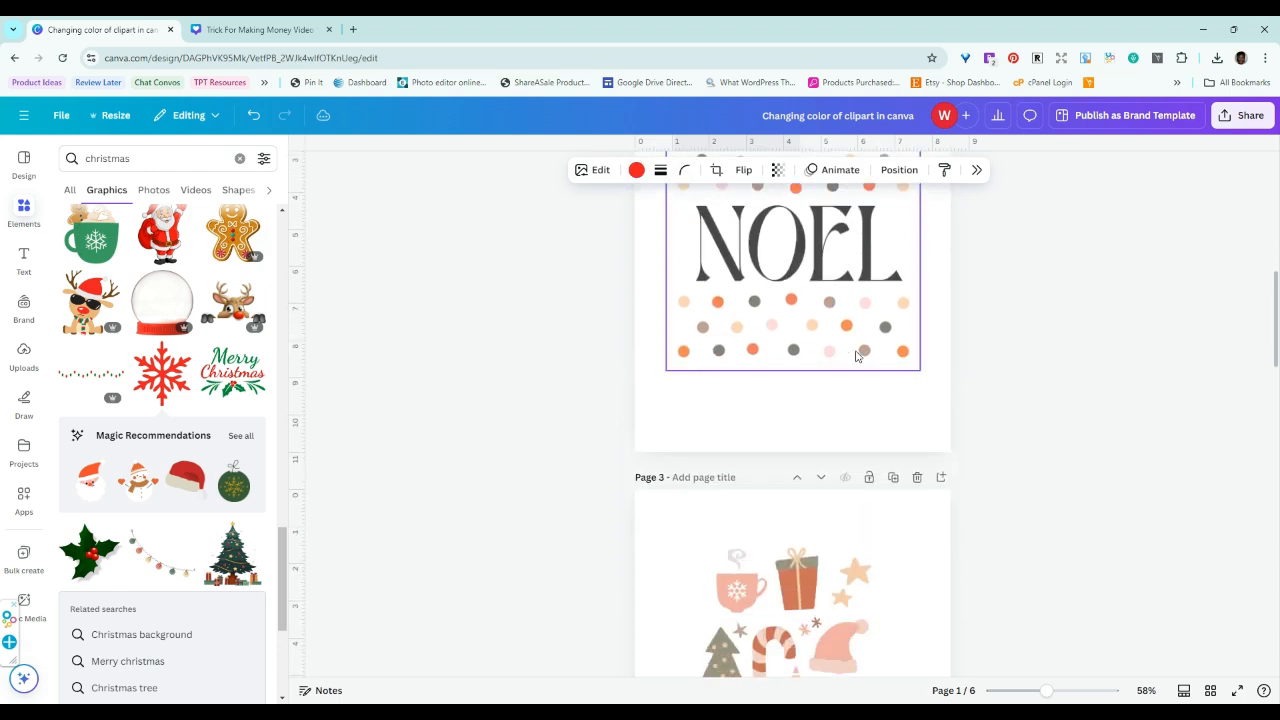
scroll(855, 358, down, 5)
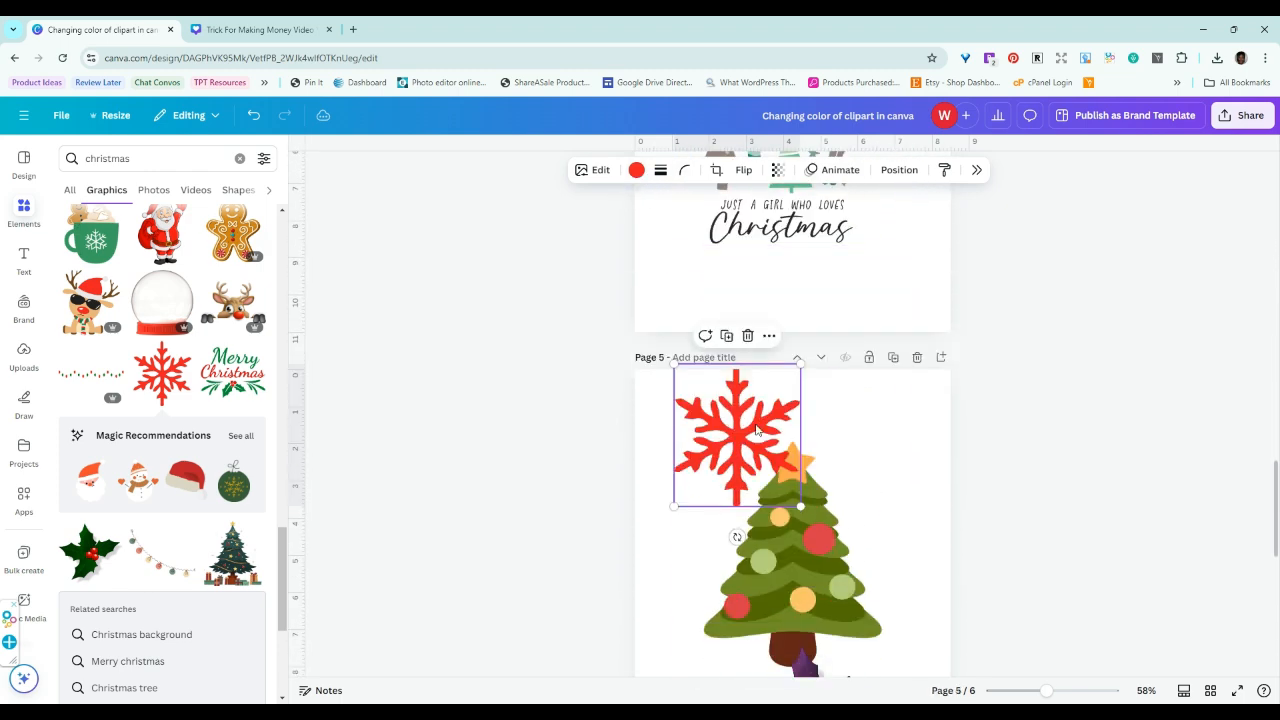
drag(733, 447, 705, 457)
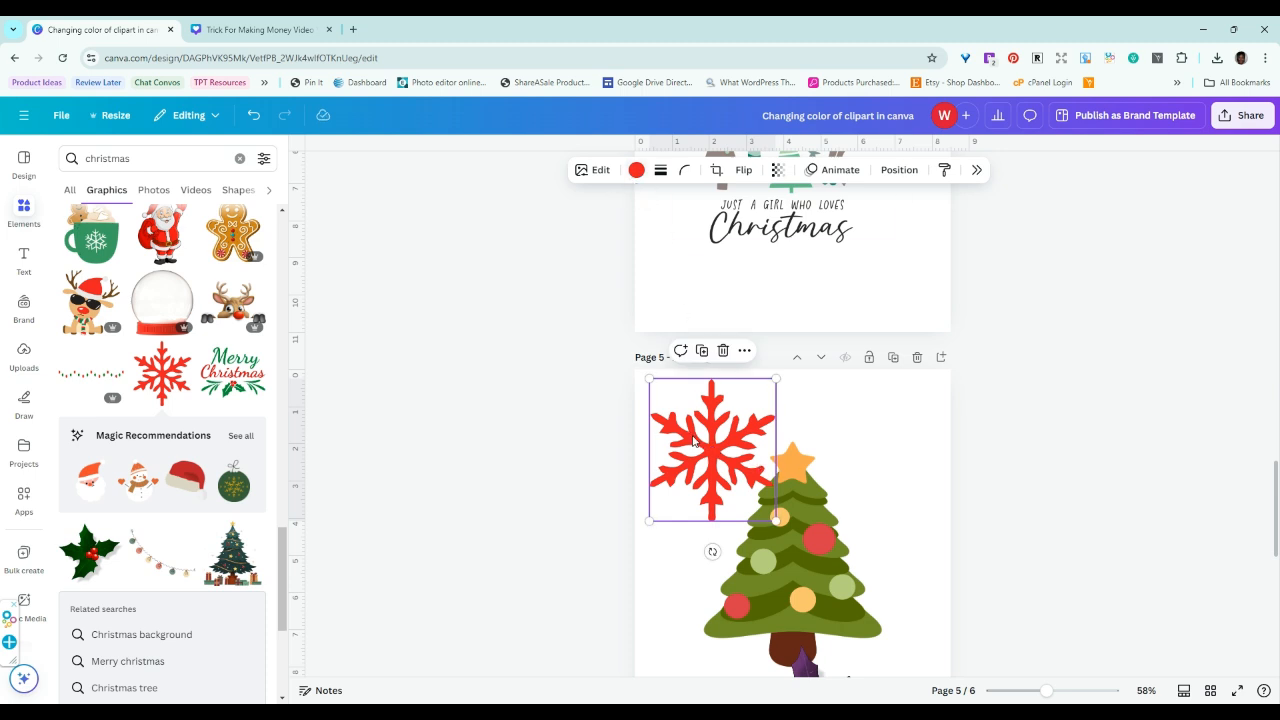
Step: Recolor the snowflake with the default solid colors, trying dark blue first and ending with pink
click(637, 171)
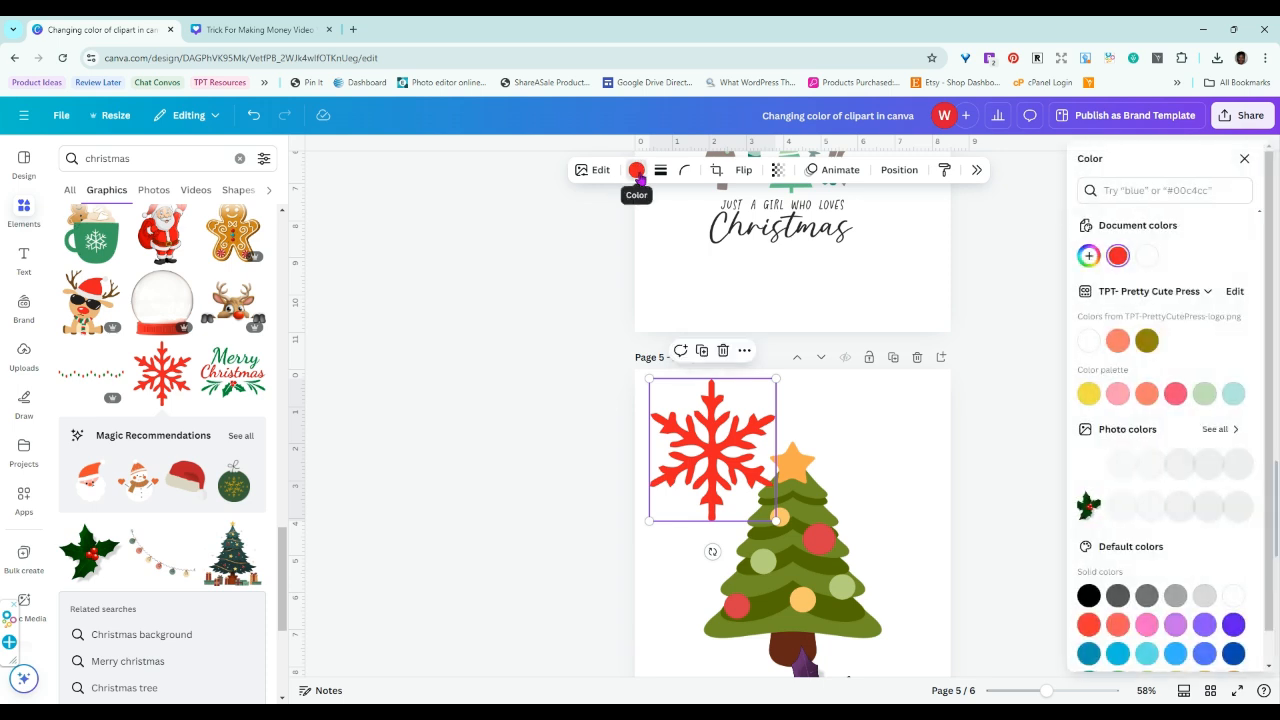
scroll(1247, 285, down, 1)
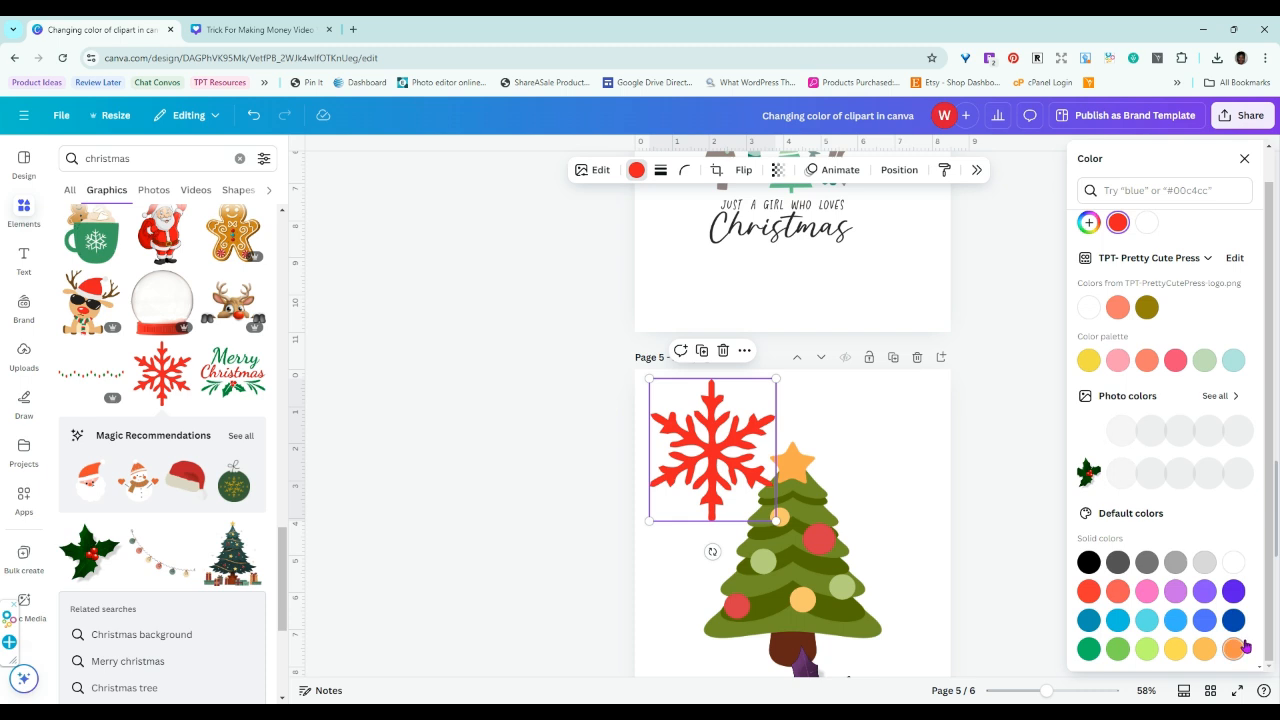
click(1235, 621)
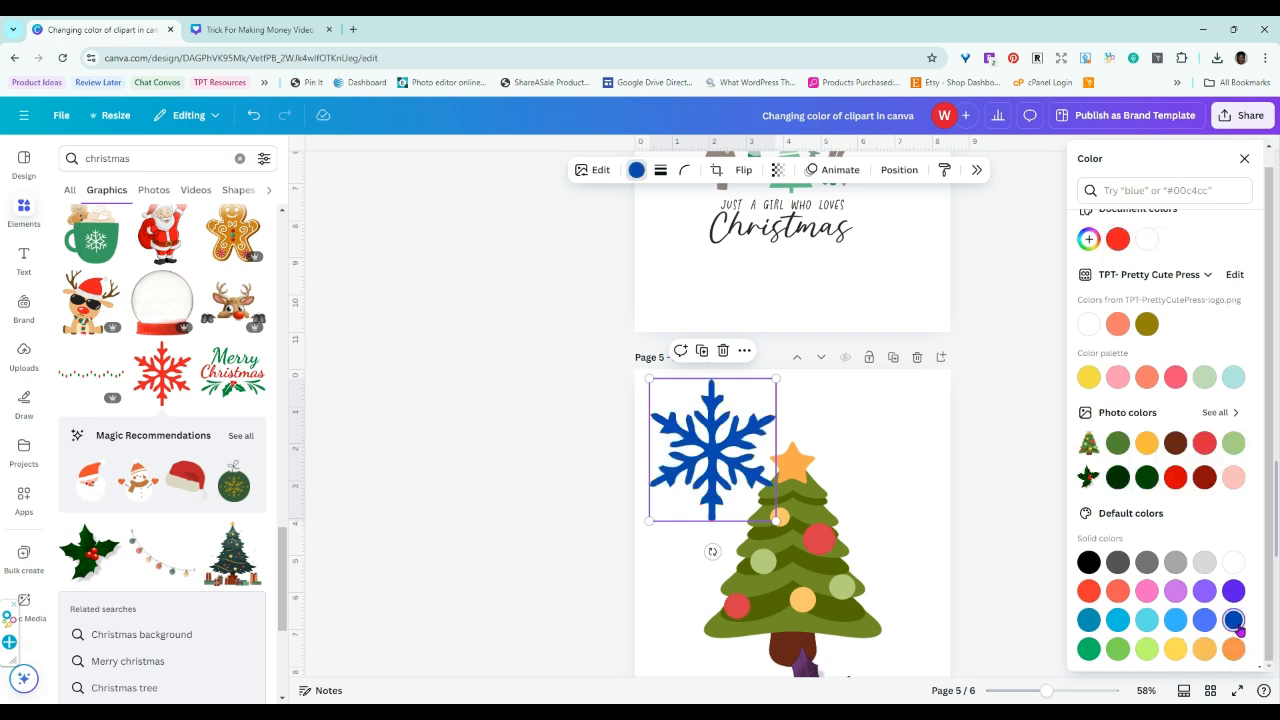
click(1150, 593)
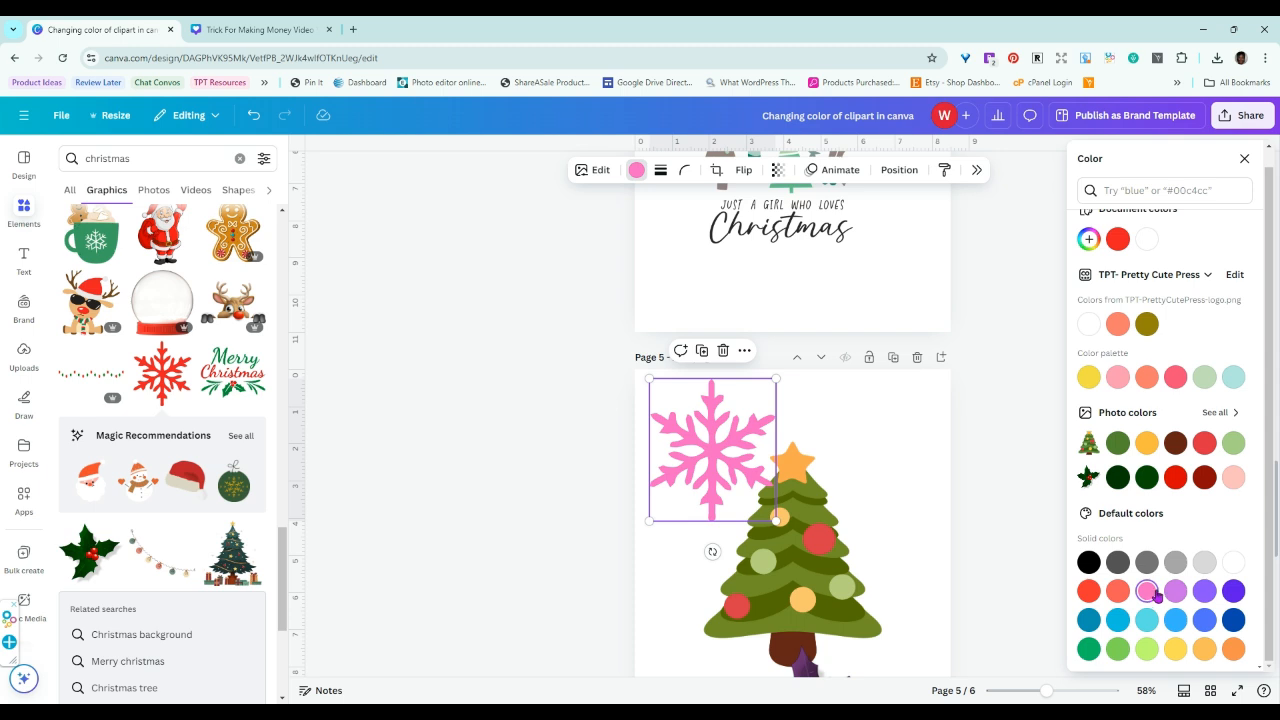
Step: Compare the color options offered for the tree and the snowflake, and open the tree's green tone in Color edit
click(815, 591)
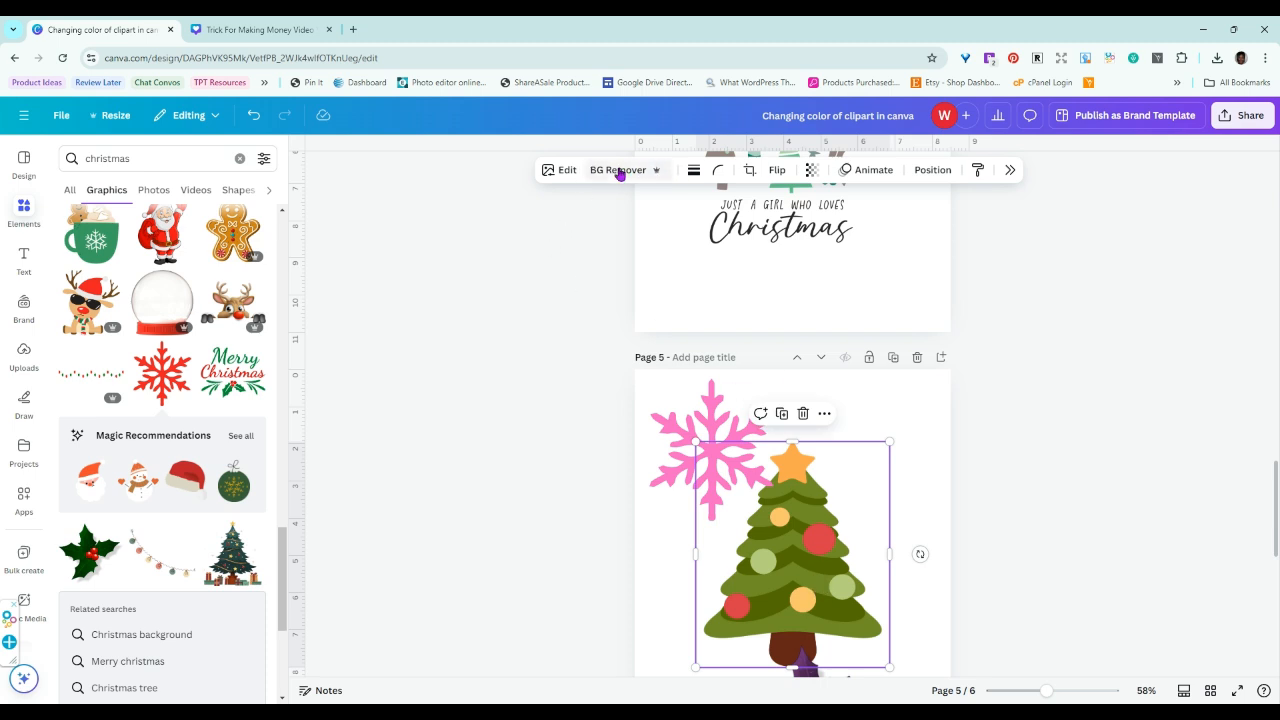
click(697, 425)
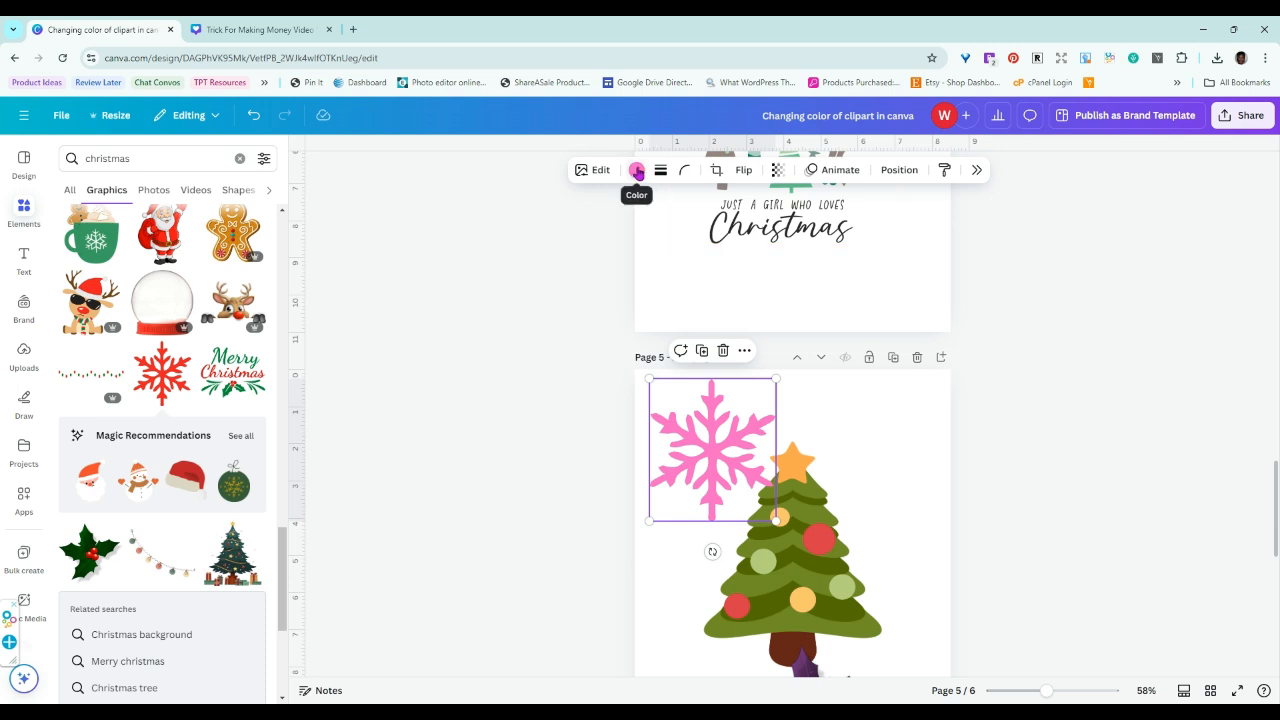
click(841, 617)
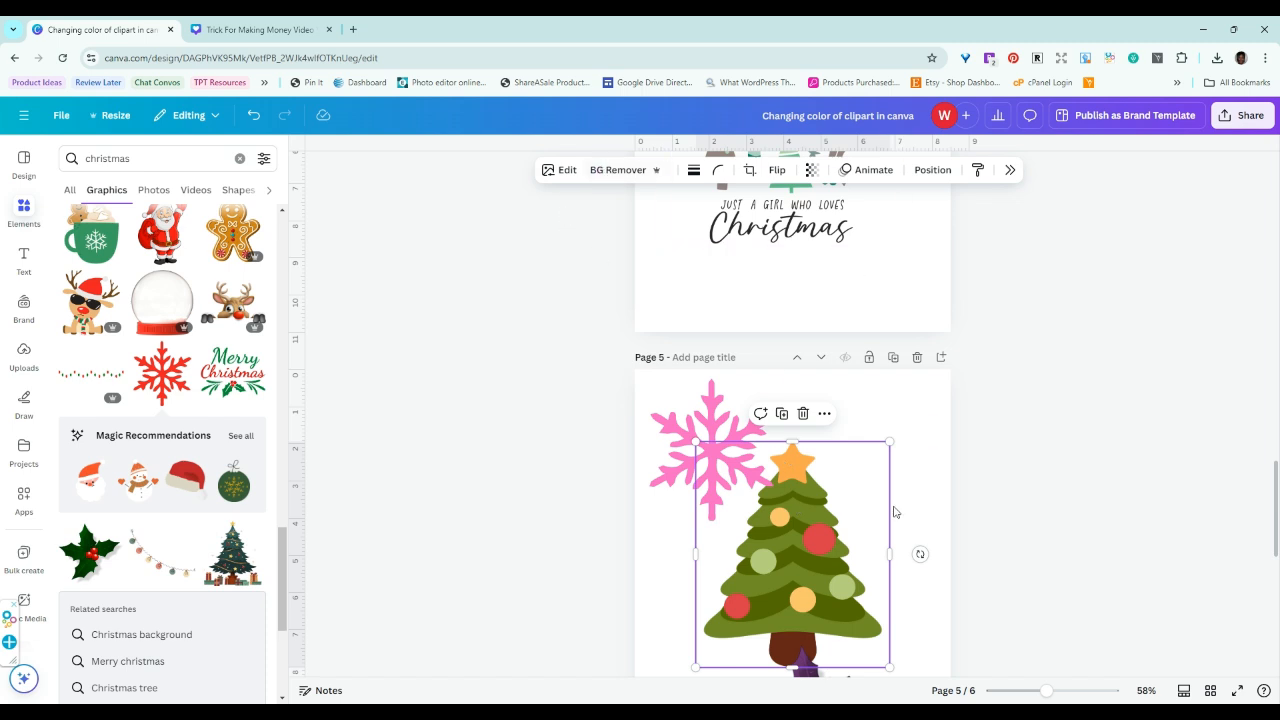
click(561, 172)
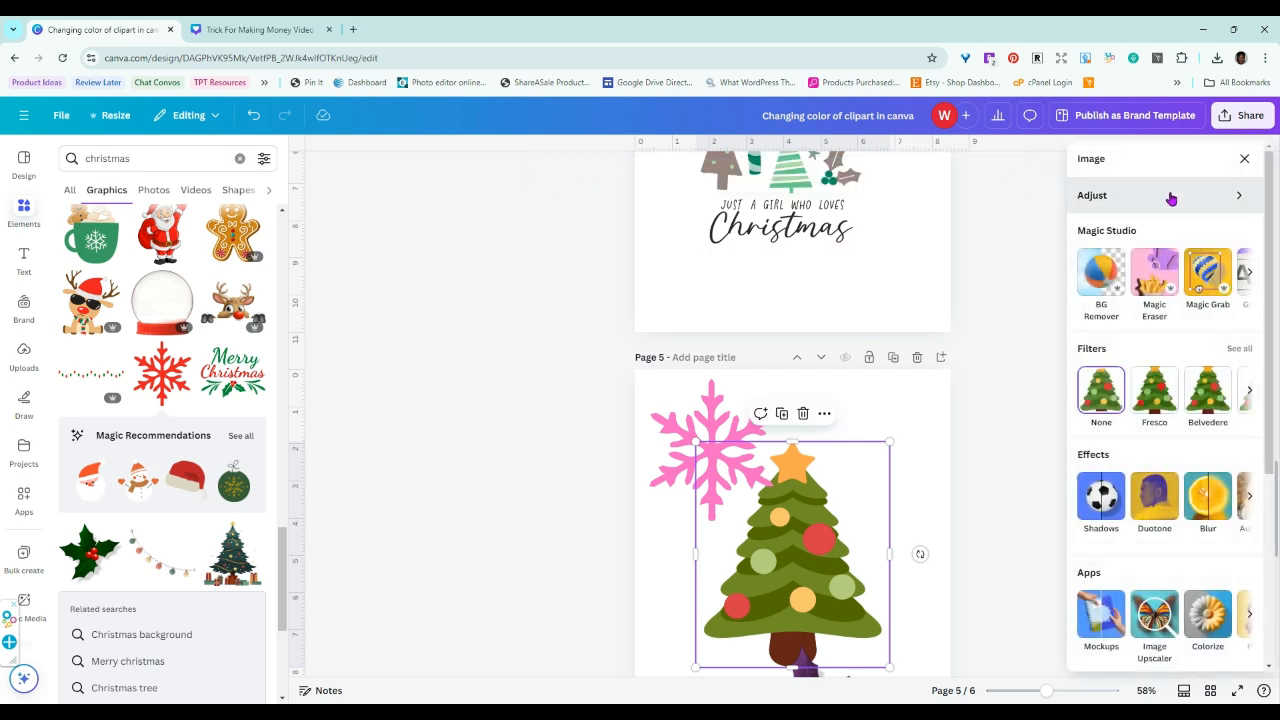
click(1171, 197)
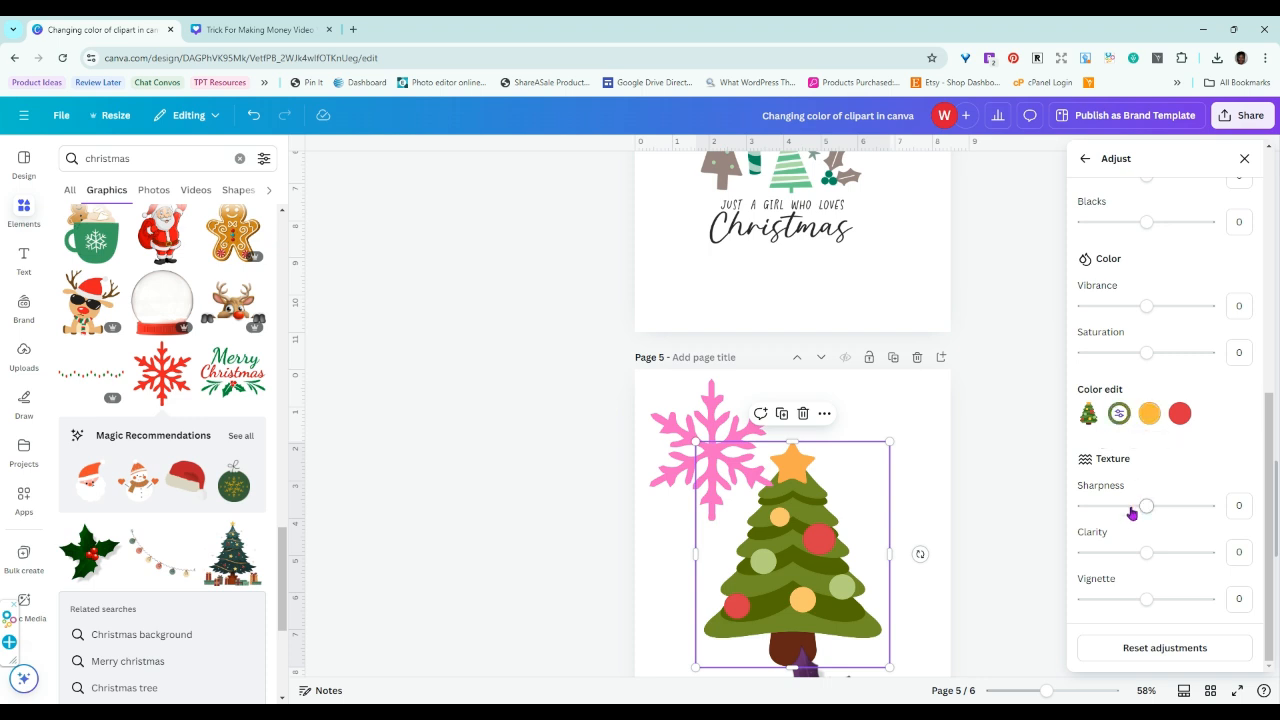
click(1119, 414)
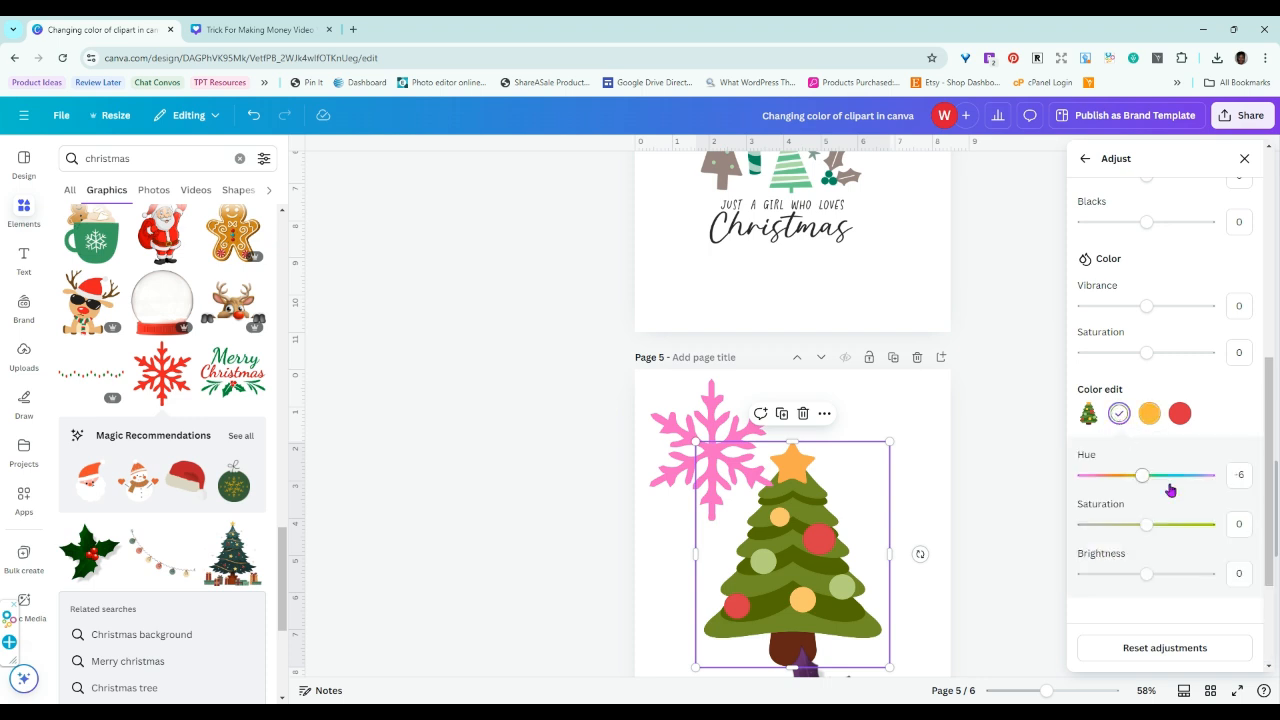